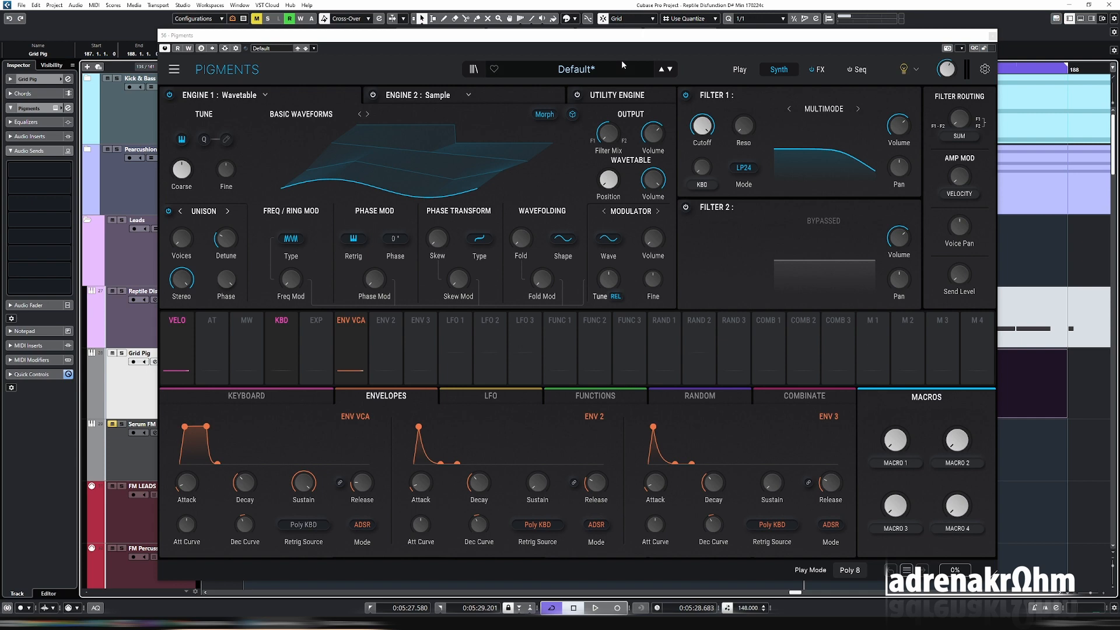
Fill the one-bar Grid Pig MIDI part with consecutive 1/16 notes on D#1 and leave the note editor.
key("ctrl+w")
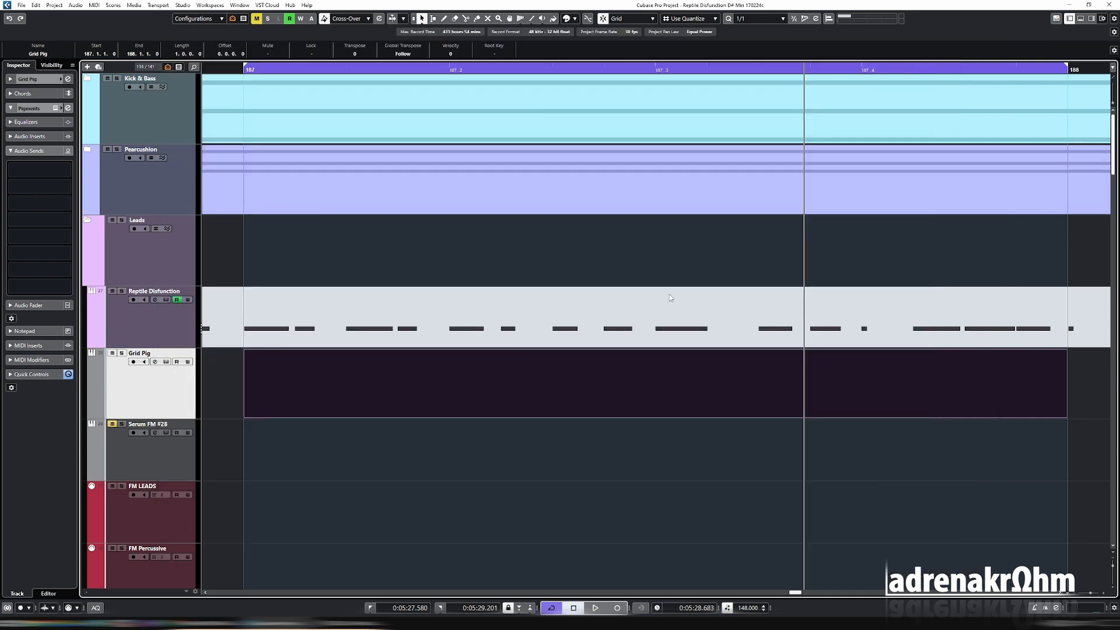
double_click(451, 382)
left_click(258, 437)
key("Down")
key("Down")
key("Down")
key("Down")
key("ctrl+d")
key("ctrl+d")
key("ctrl+d")
key("ctrl+a")
key("ctrl+d")
key("ctrl+d")
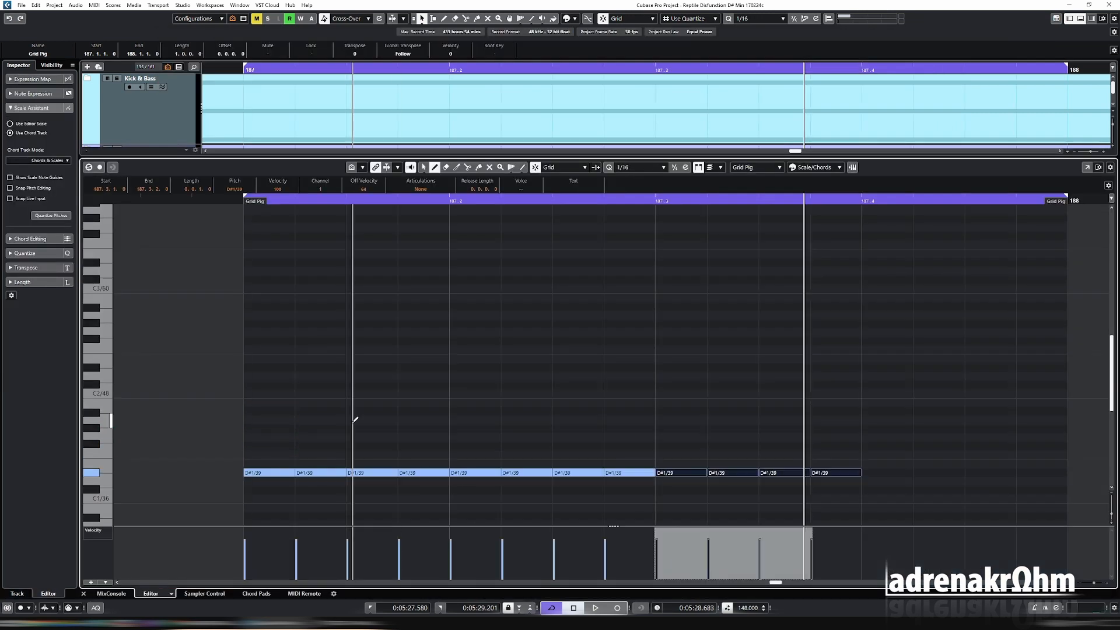
key("ctrl+d")
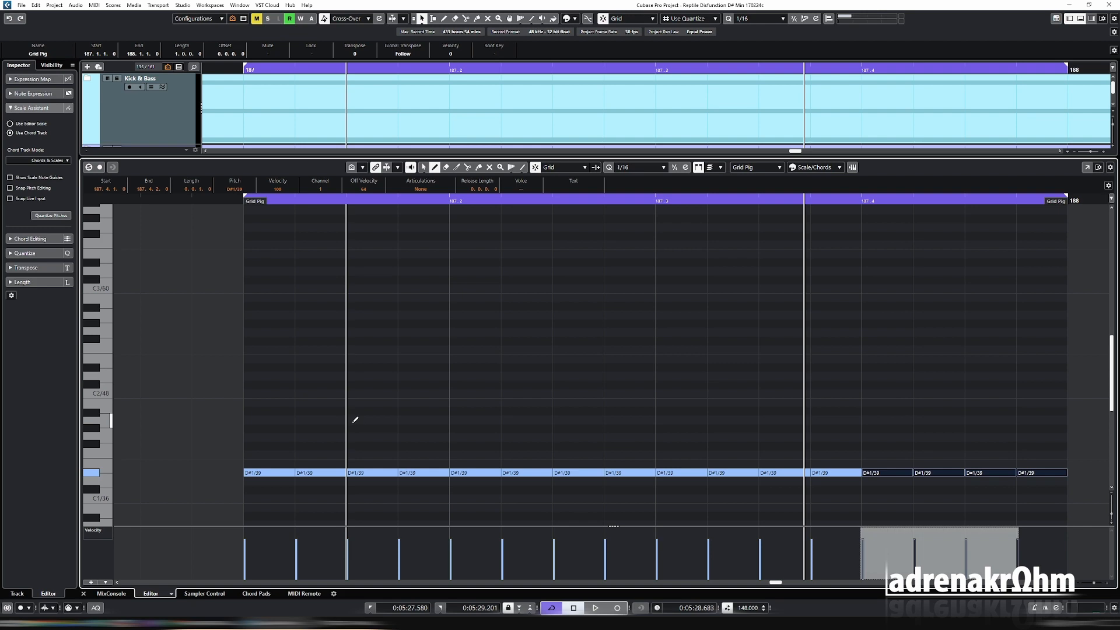
key("Return")
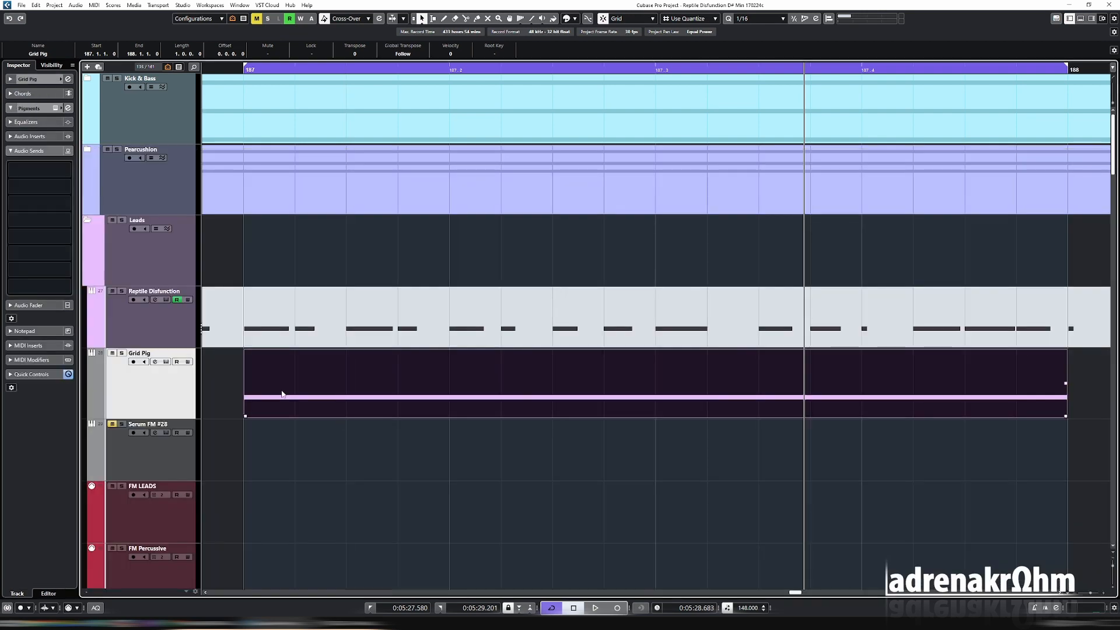
Solo the Grid Pig track, reopen its Pigments instrument and audition the part.
key("s")
key("e")
key("space")
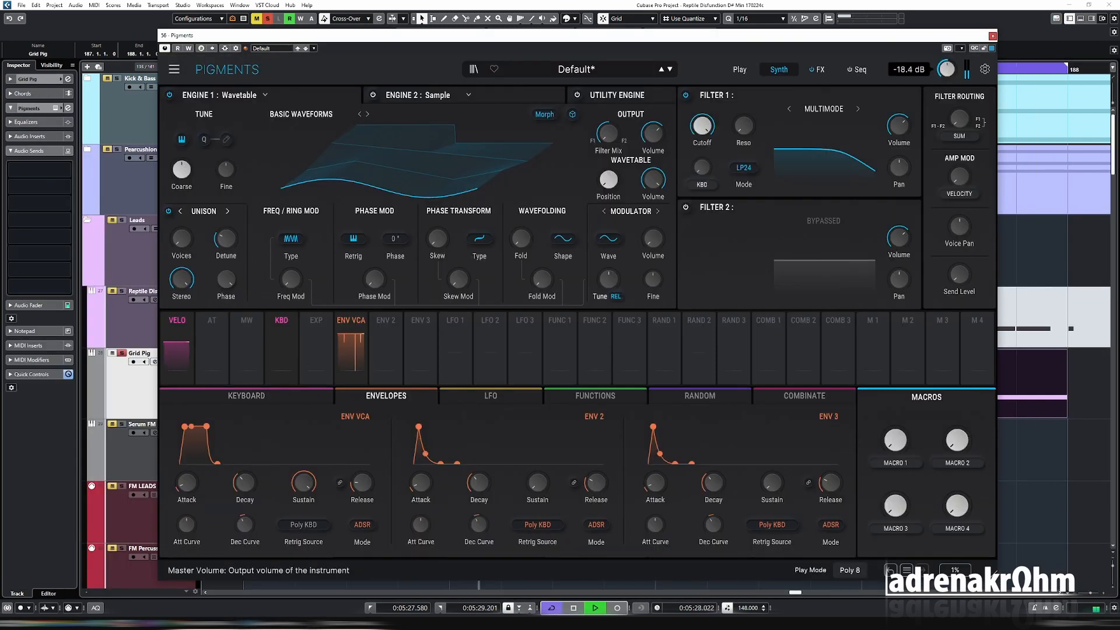
key("space")
Disable Morph for Engine 1's wavetable, set the wavetable position to 0.724 and audition the sound.
left_click(544, 114)
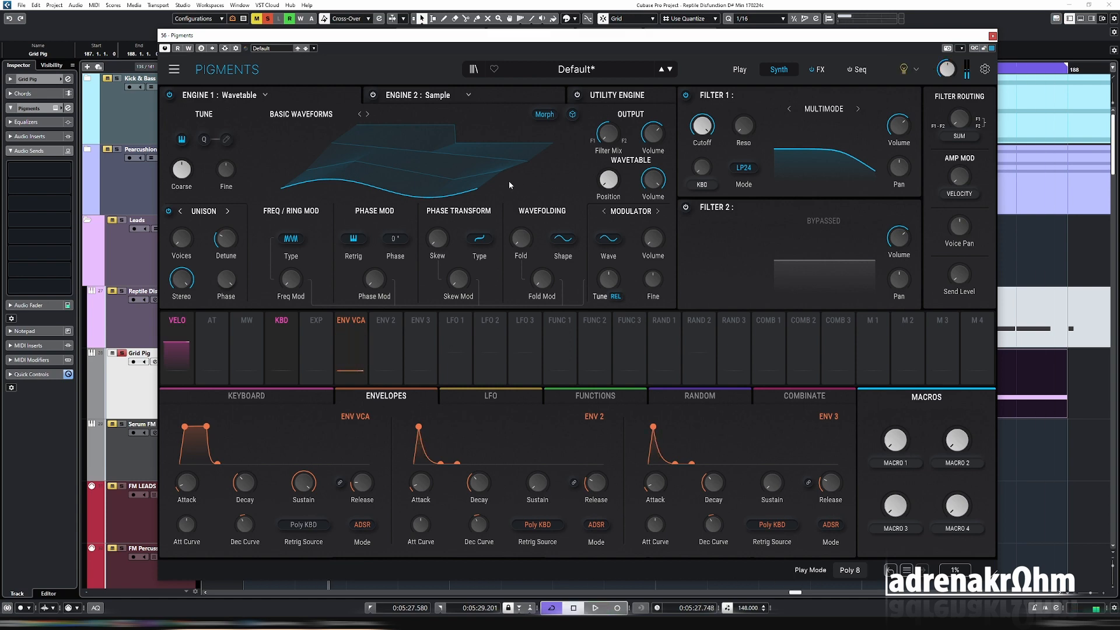
left_click_drag(609, 180, 608, 93)
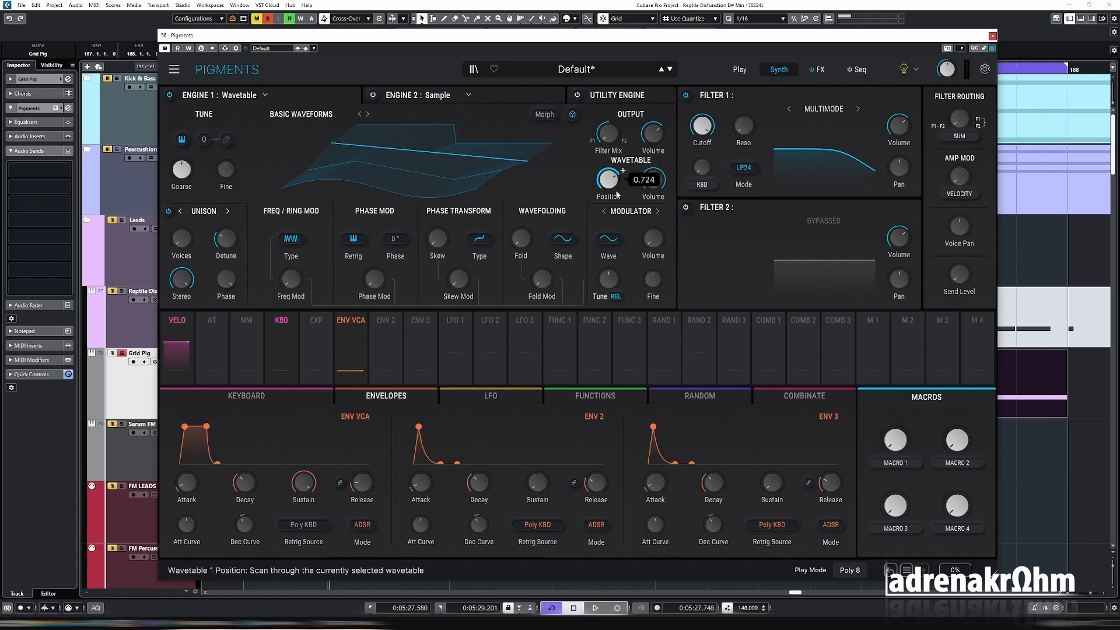
key("space")
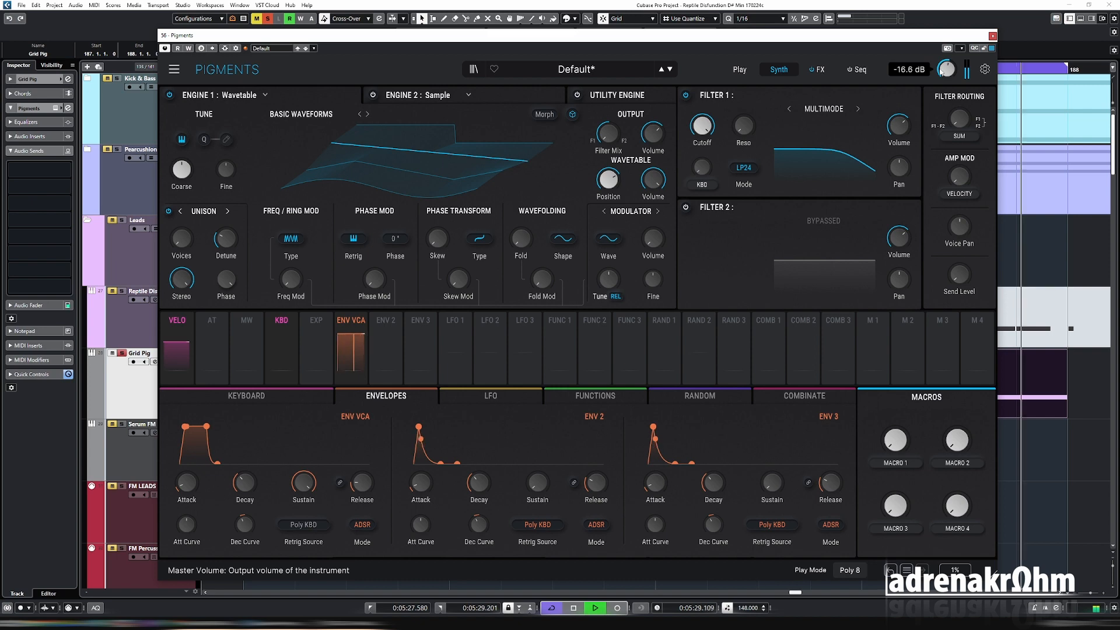
key("space")
Switch Filter 1 to the BP24 mode and adjust its cutoff and resonance during playback.
left_click(743, 168)
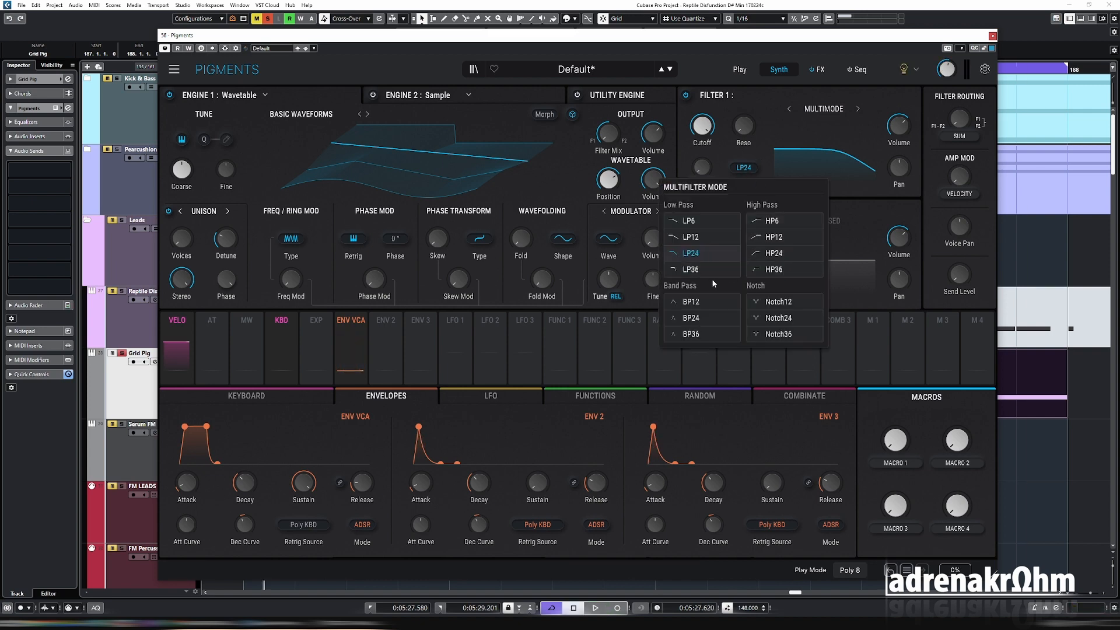
left_click(694, 318)
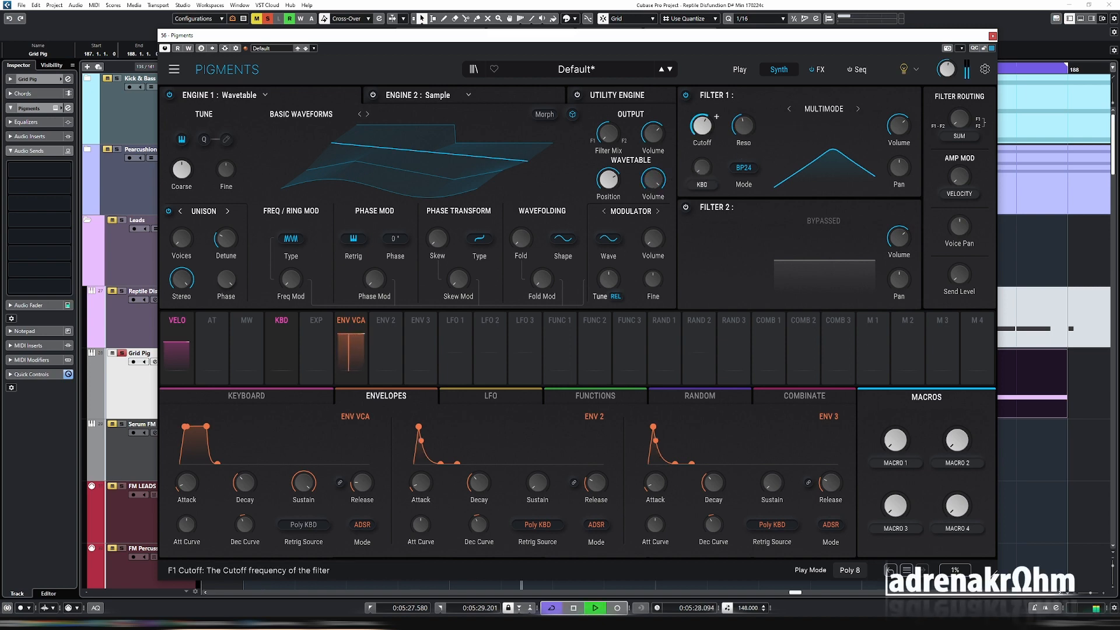
mouse_move(702, 126)
left_mouse_down()
mouse_move(702, 105)
mouse_move(701, 121)
left_mouse_up()
key("space")
Set the Random 1 modulator to Sample & Hold with Mono KBD as its retrig source and start playback.
left_click(503, 397)
left_click(699, 397)
left_click(275, 416)
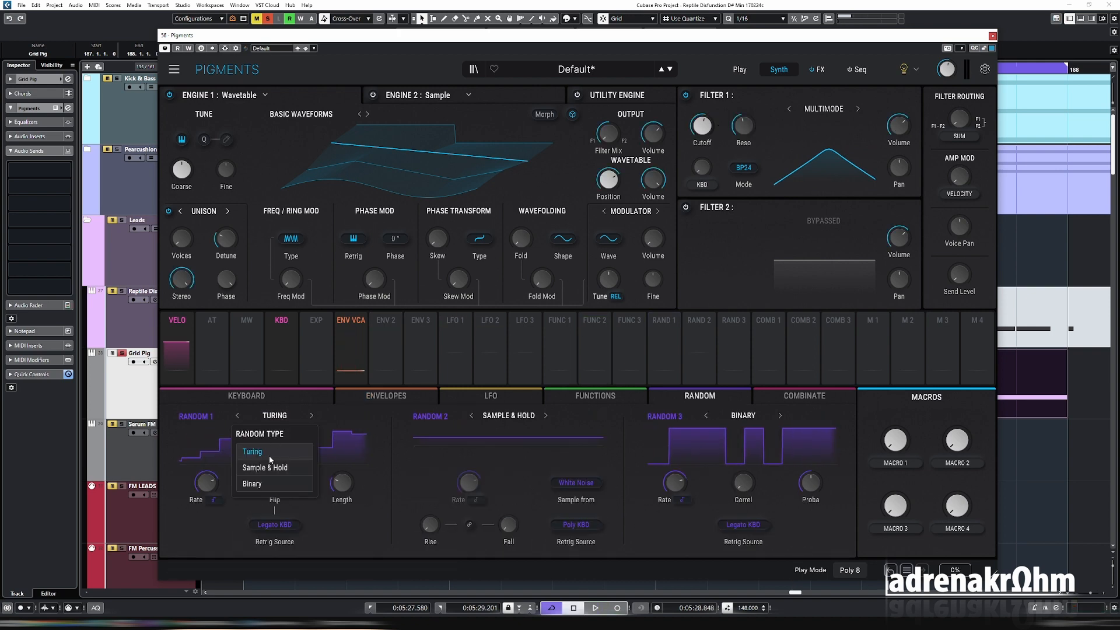
left_click(264, 468)
left_click(341, 483)
left_click(346, 525)
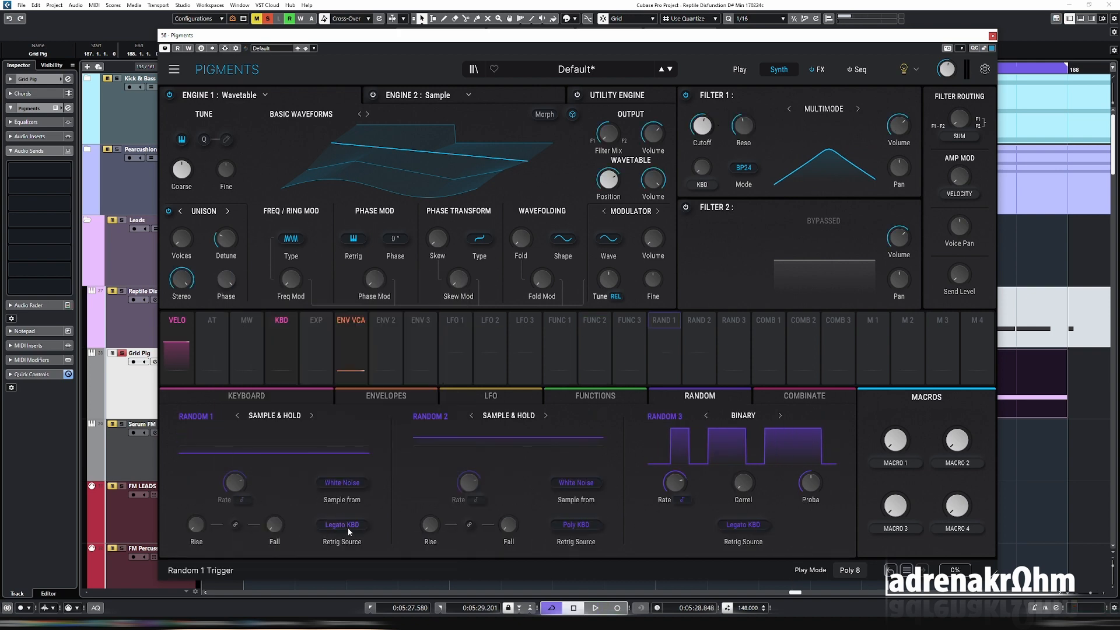
left_click(347, 527)
left_click(380, 360)
key("space")
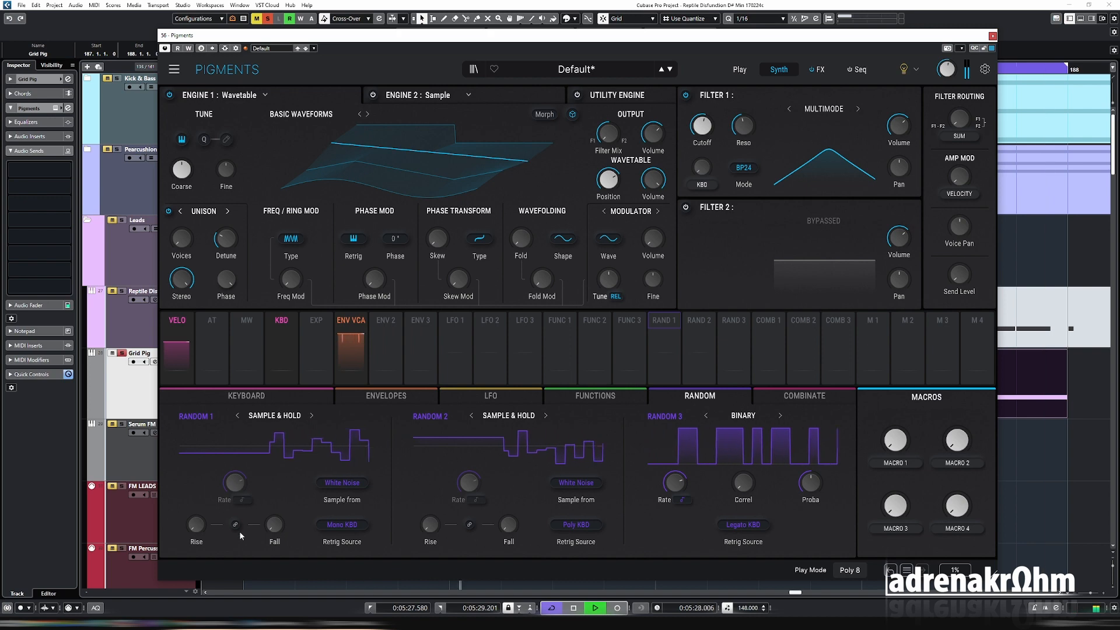
Set Random 1's retrig source to Clock, and raise its rise time with rise and fall linked.
left_click(336, 523)
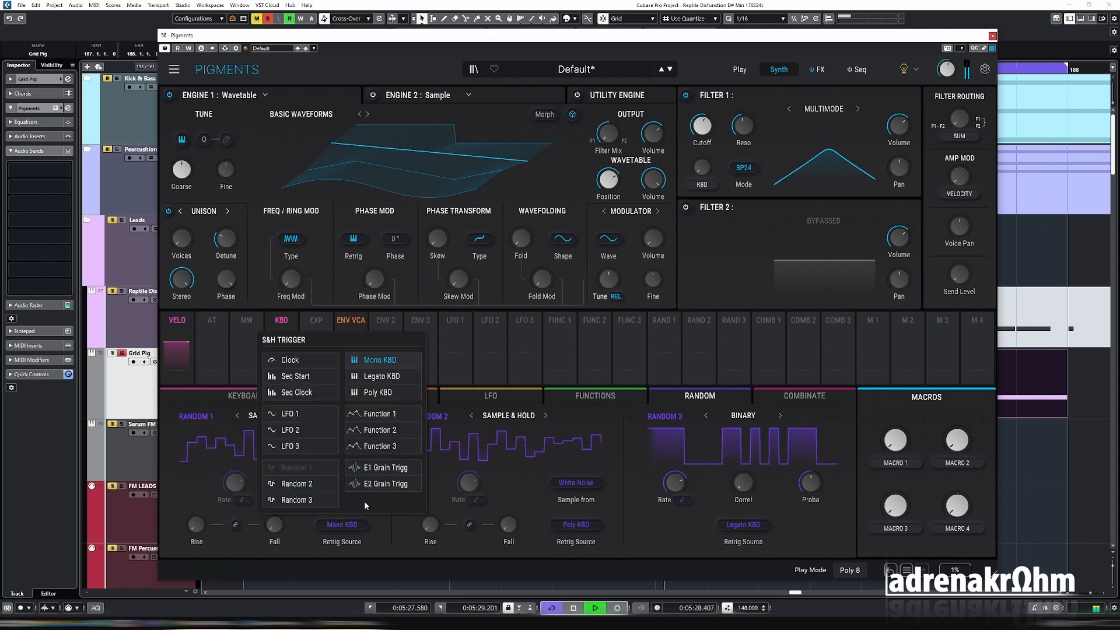
left_click(206, 487)
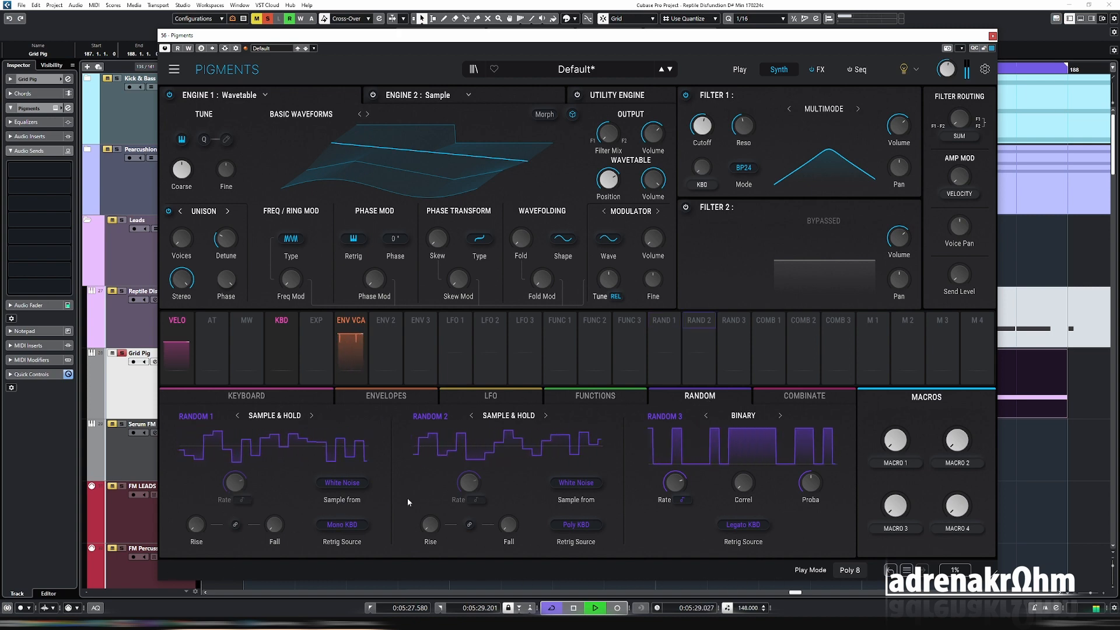
left_click(337, 524)
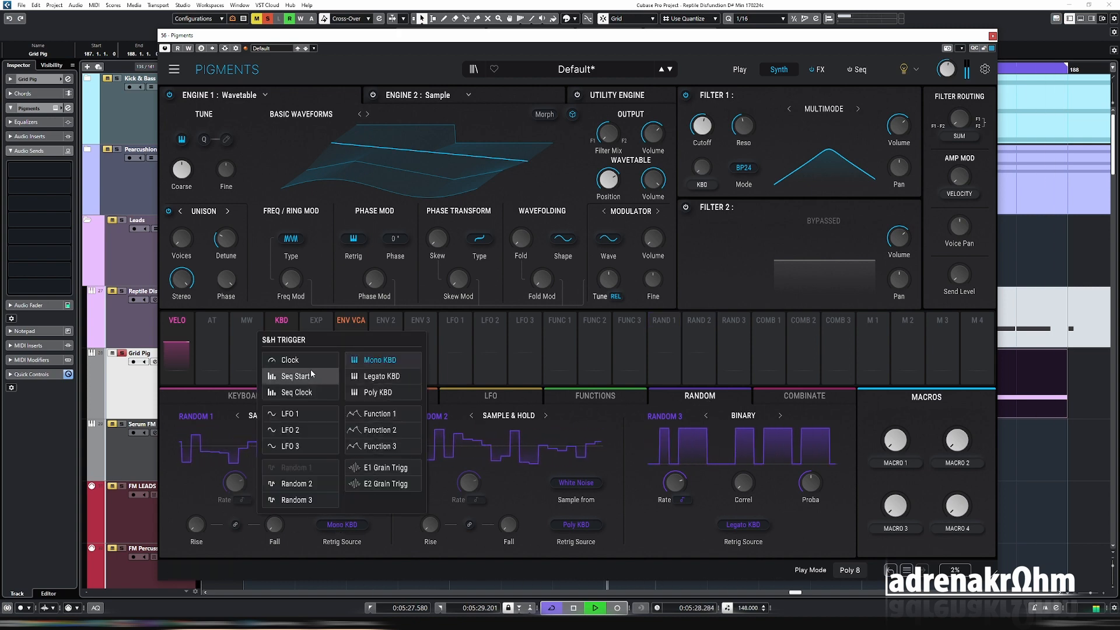
left_click(290, 360)
mouse_move(249, 474)
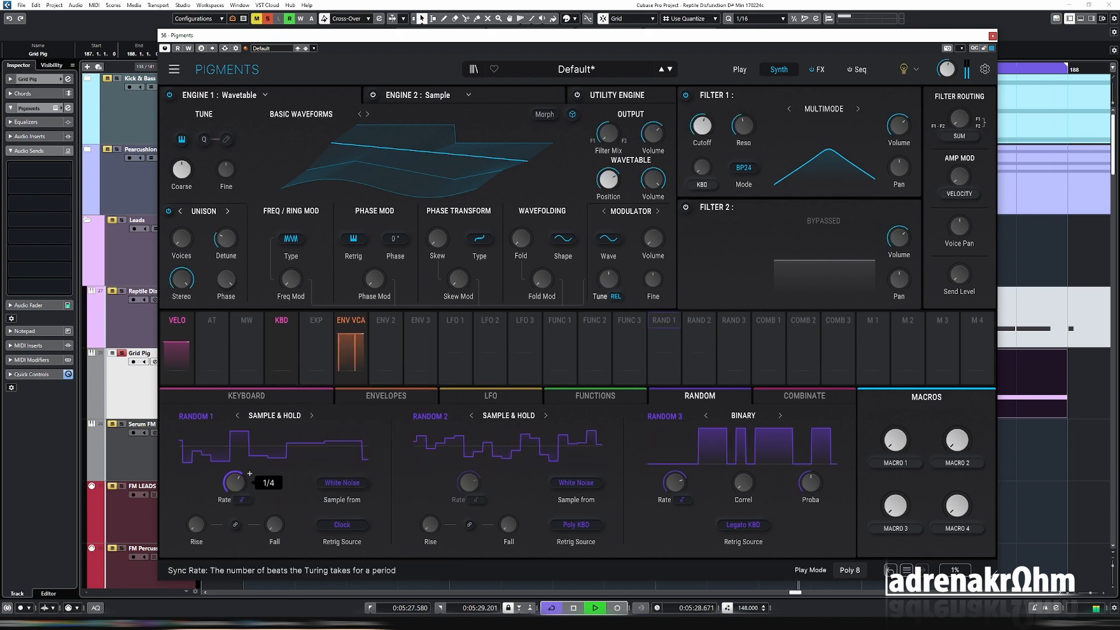
left_click_drag(197, 525, 197, 496)
left_click(235, 526)
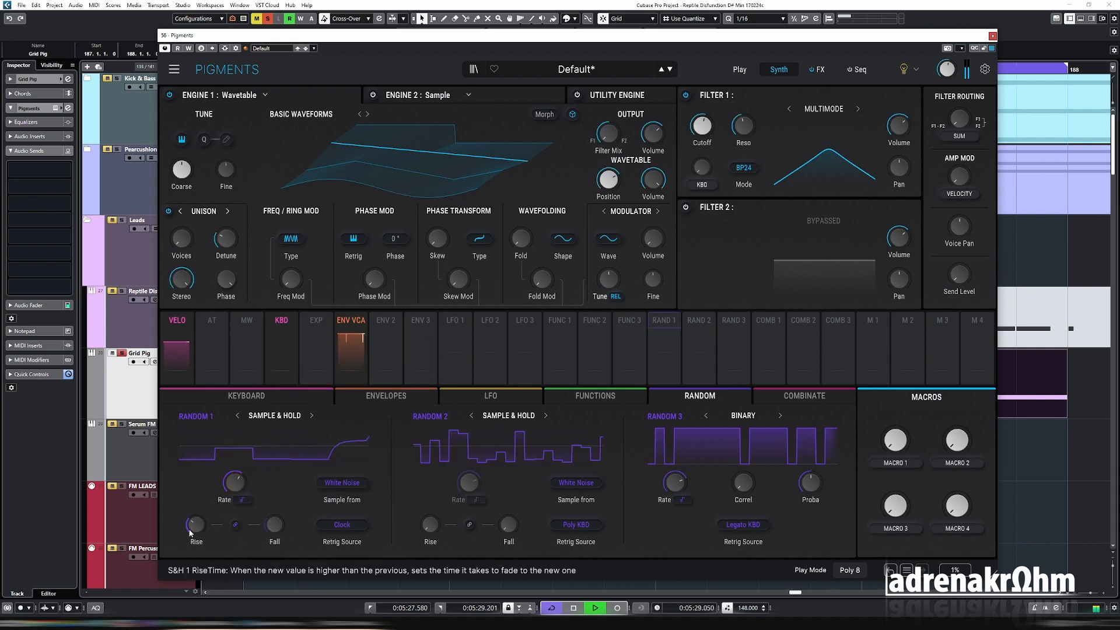
Modulate Filter 1's cutoff with Random 1 at 0.17, and adjust that modulator's rate and set its rise time to 117 ms.
left_click(670, 338)
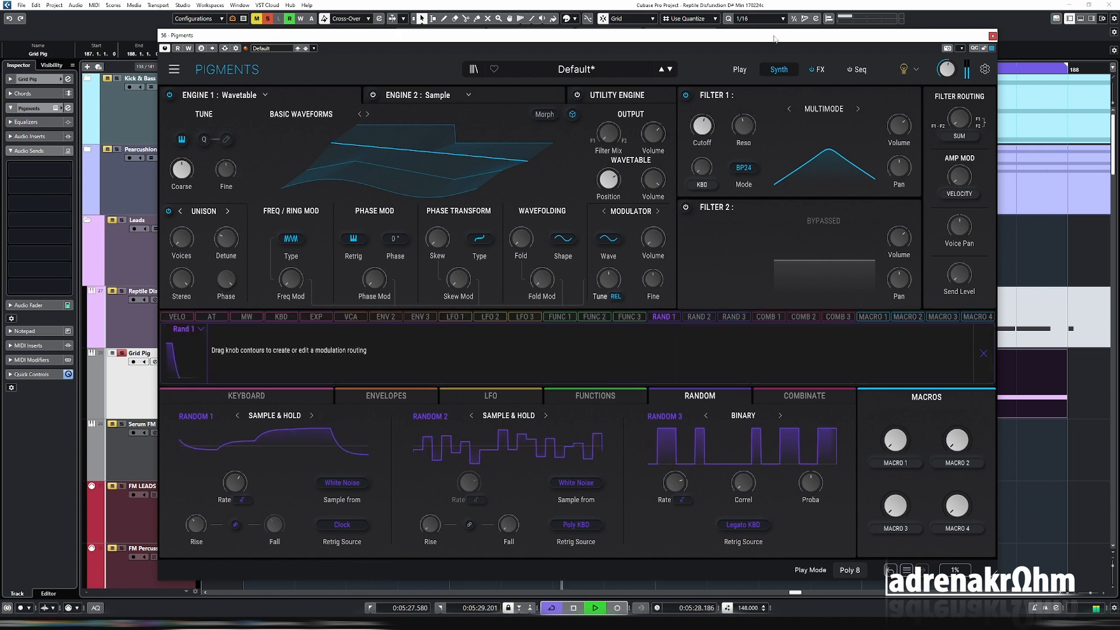
left_click_drag(702, 116, 702, 169)
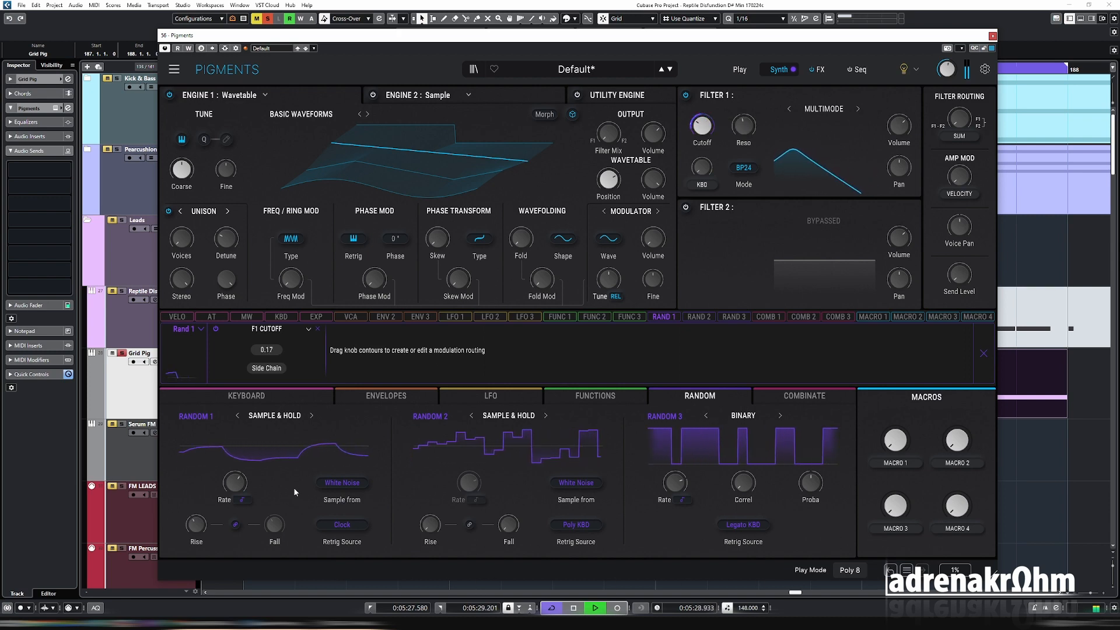
left_click_drag(236, 489, 236, 519)
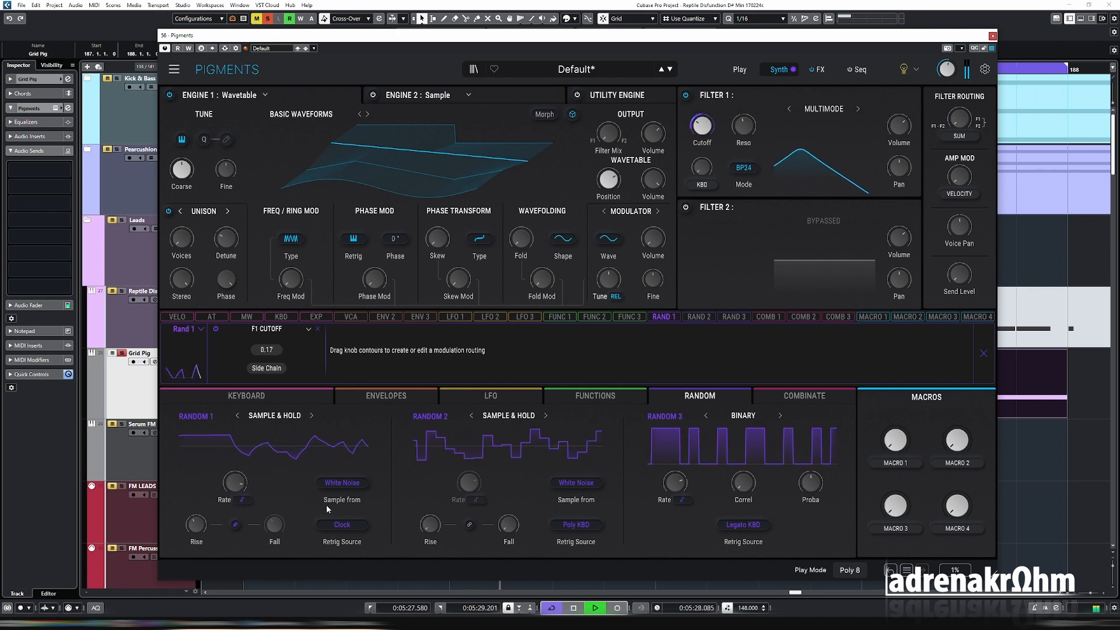
left_click_drag(196, 525, 197, 544)
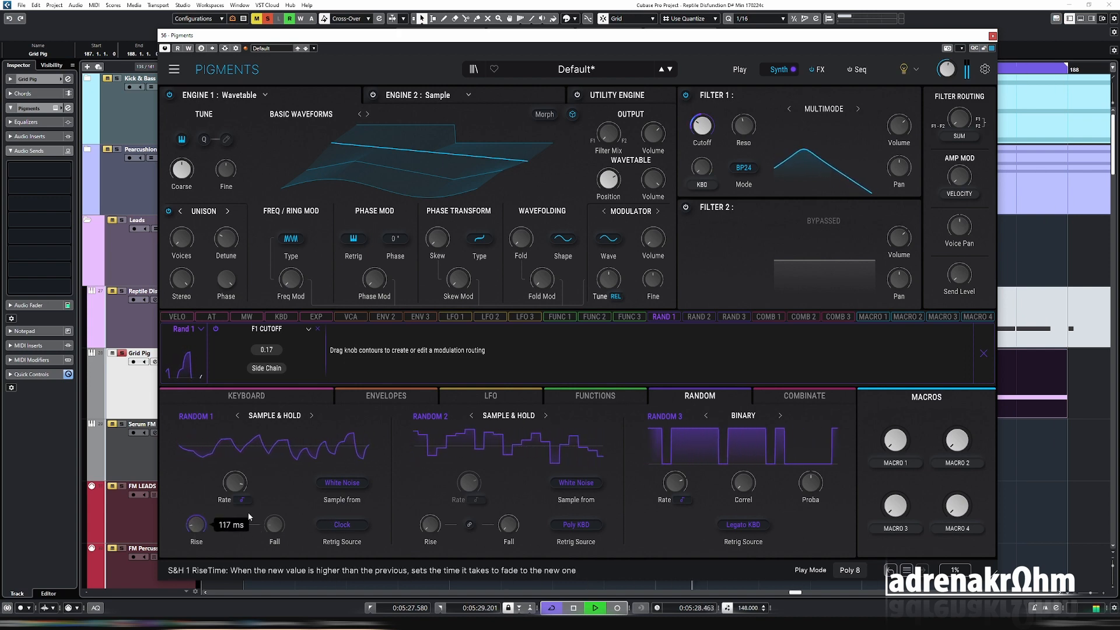
Set Random 1's retrig source to Mono KBD and Filter 1's cutoff to 2008 Hz.
left_click_drag(702, 128, 702, 108)
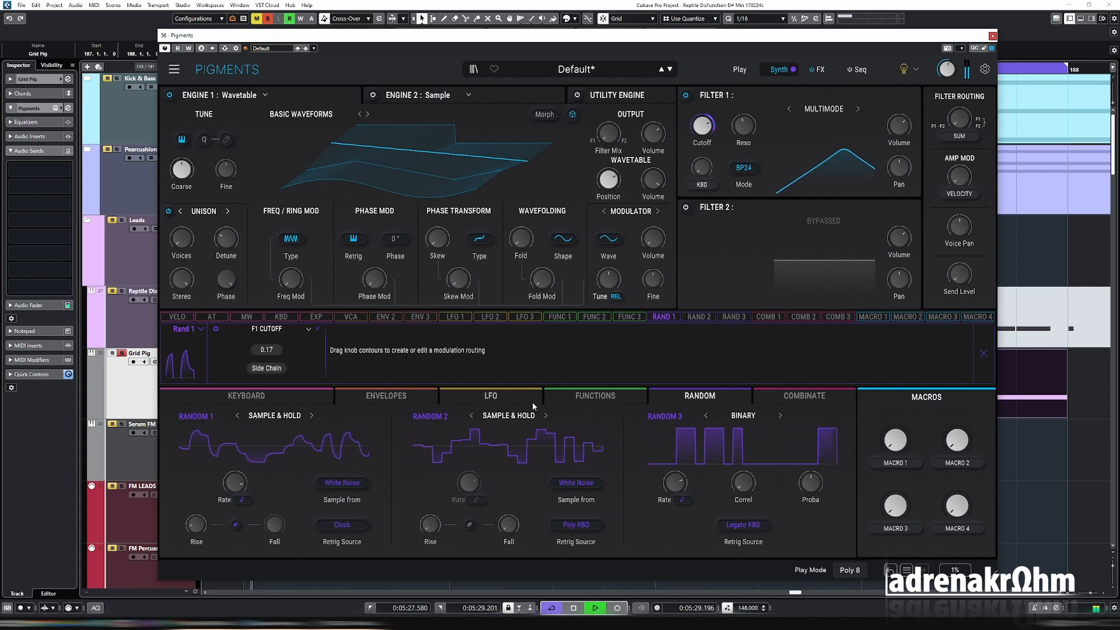
left_click(342, 524)
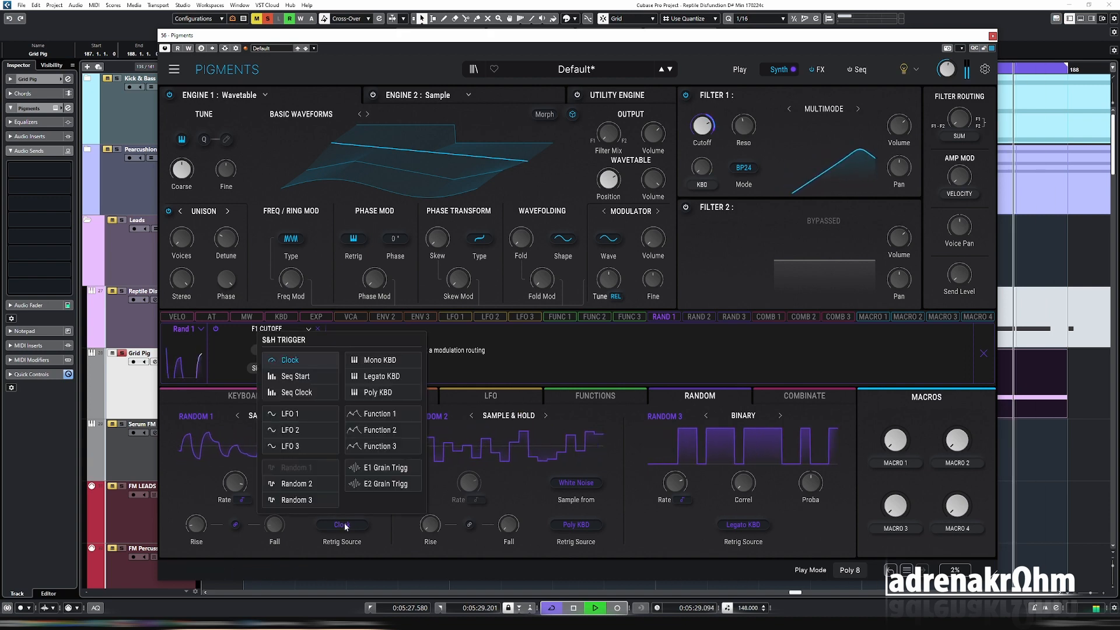
left_click(379, 360)
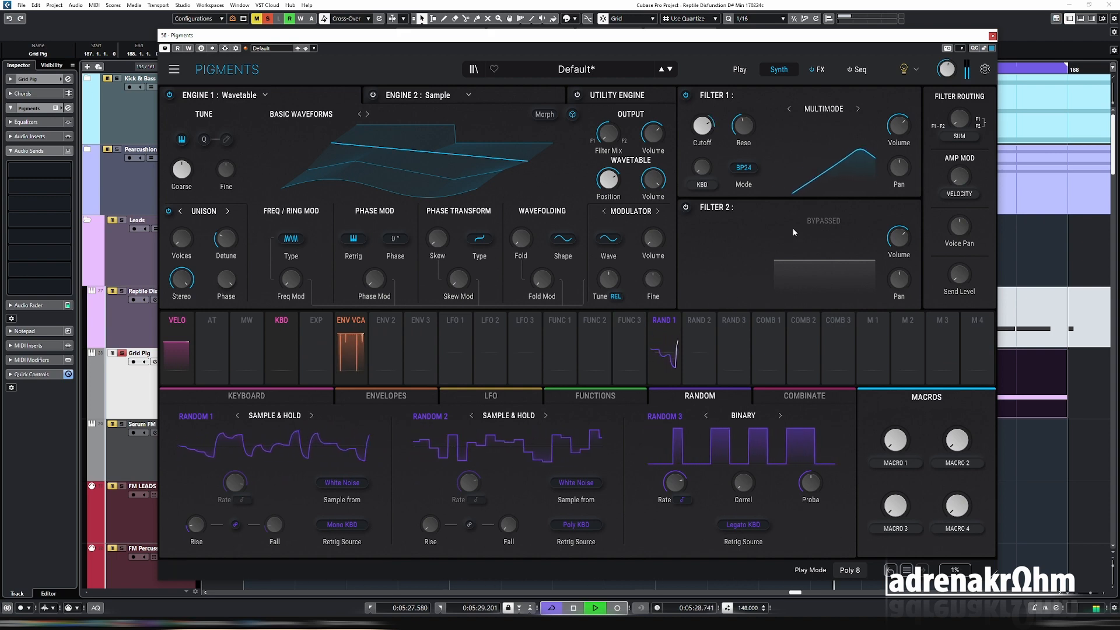
left_click_drag(705, 129, 704, 139)
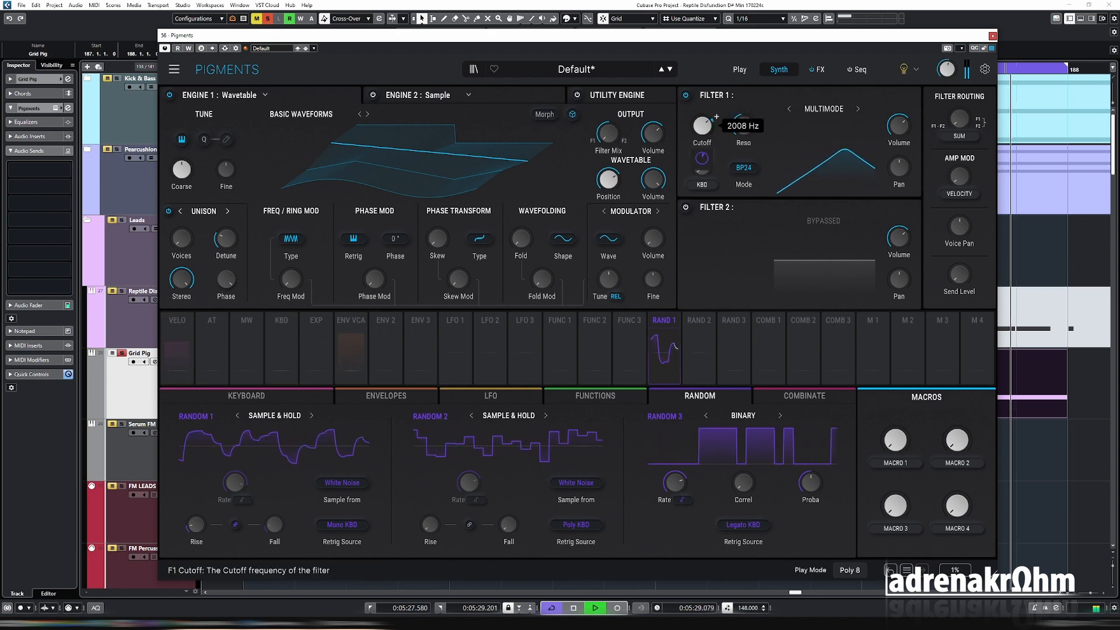
Add a Distortion effect to the first FX A slot, adjusting its dry/wet mix and raising its drive during playback.
left_click(816, 69)
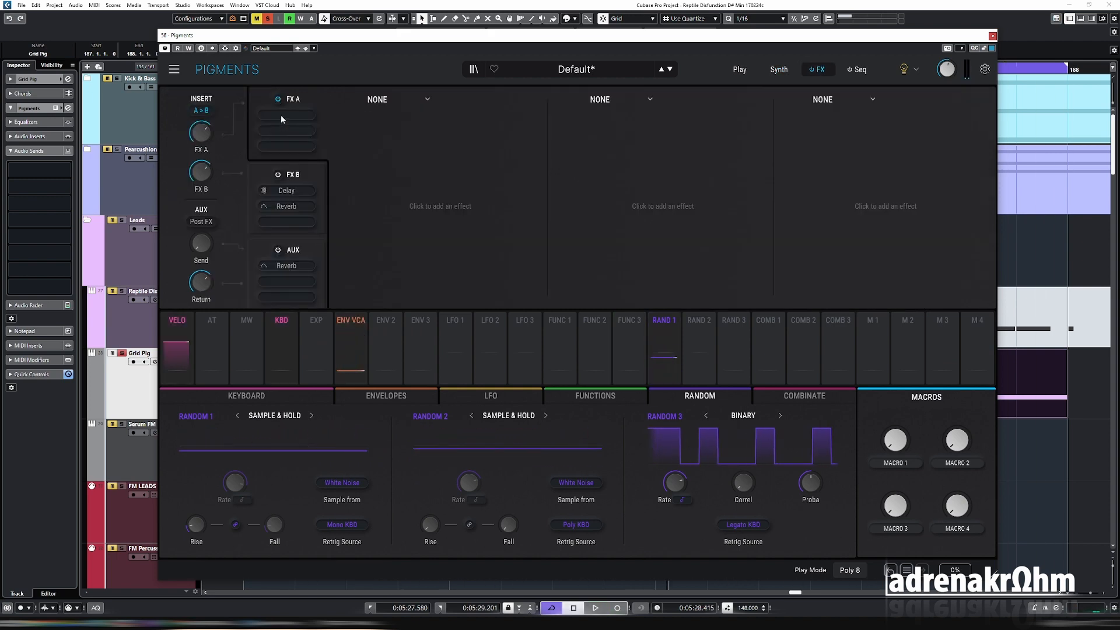
left_click(427, 98)
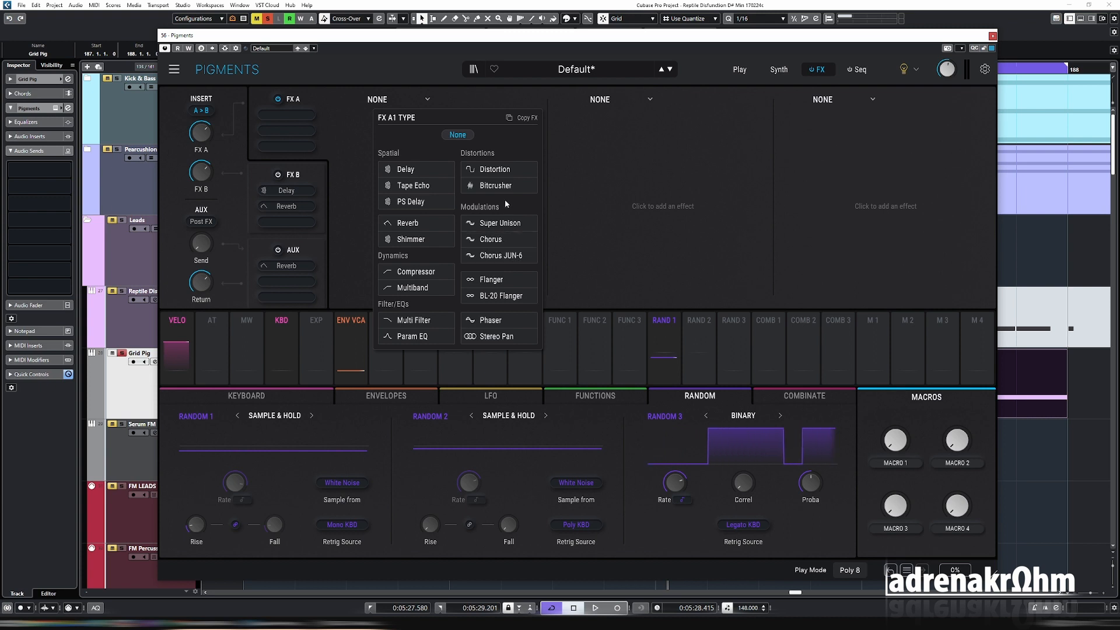
left_click(496, 169)
key("space")
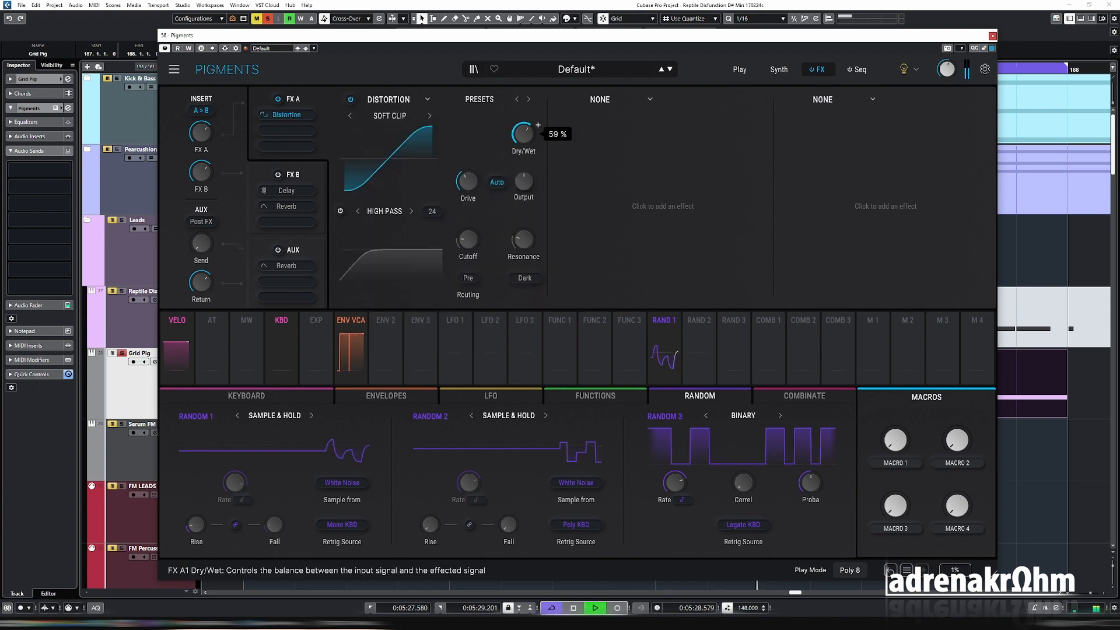
left_click_drag(467, 181, 466, 161)
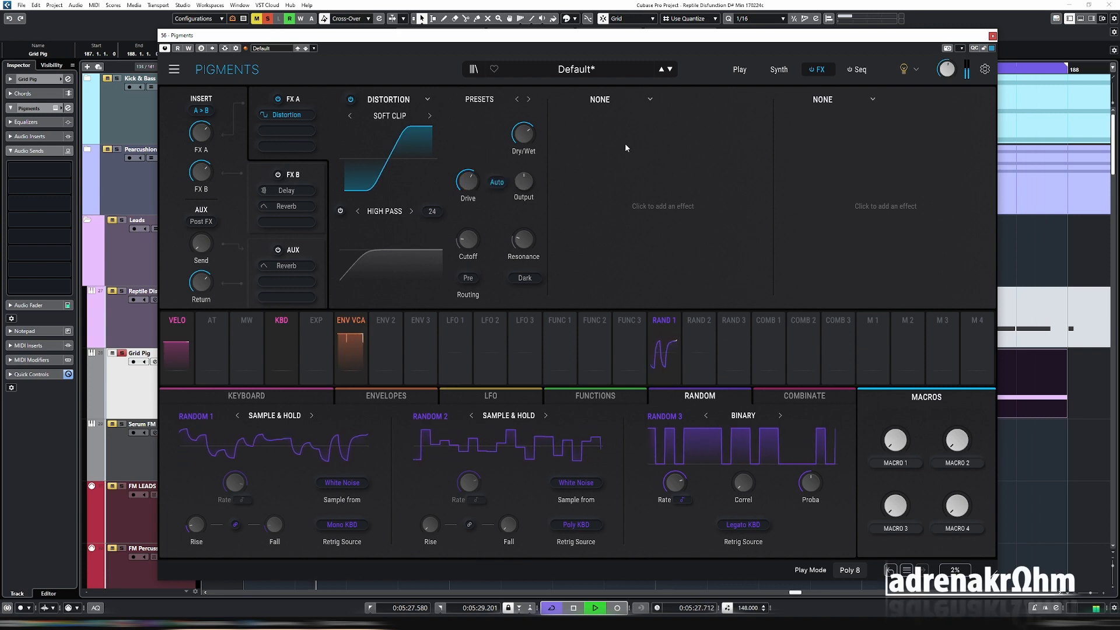
Add a Phaser to the second FX A slot, adjust its dry/wet mix and return to the synth view.
left_click(638, 108)
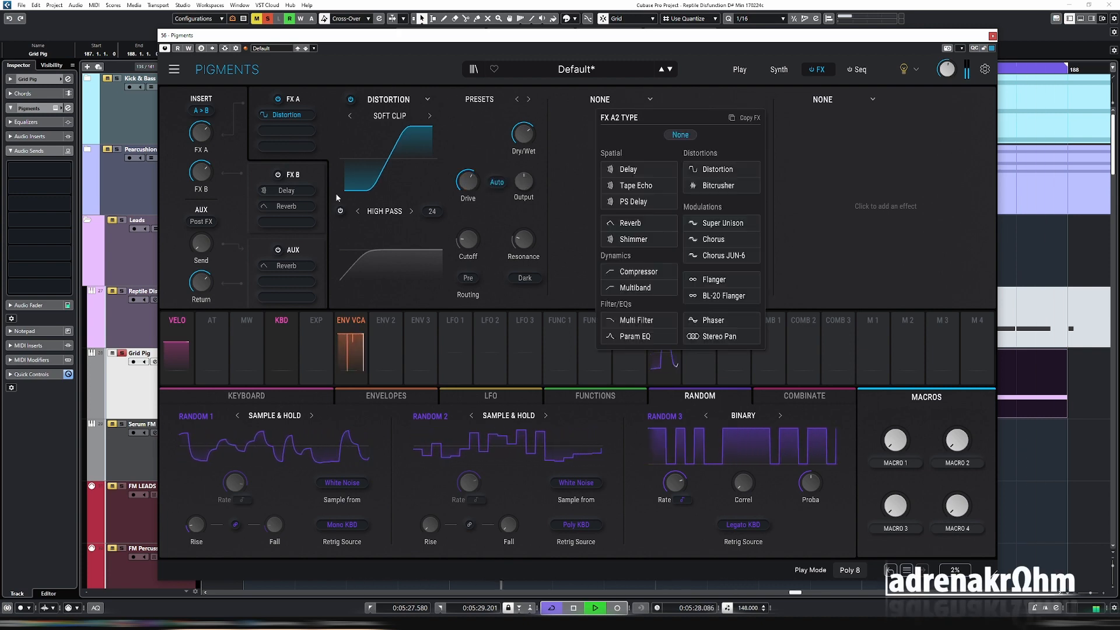
left_click(557, 110)
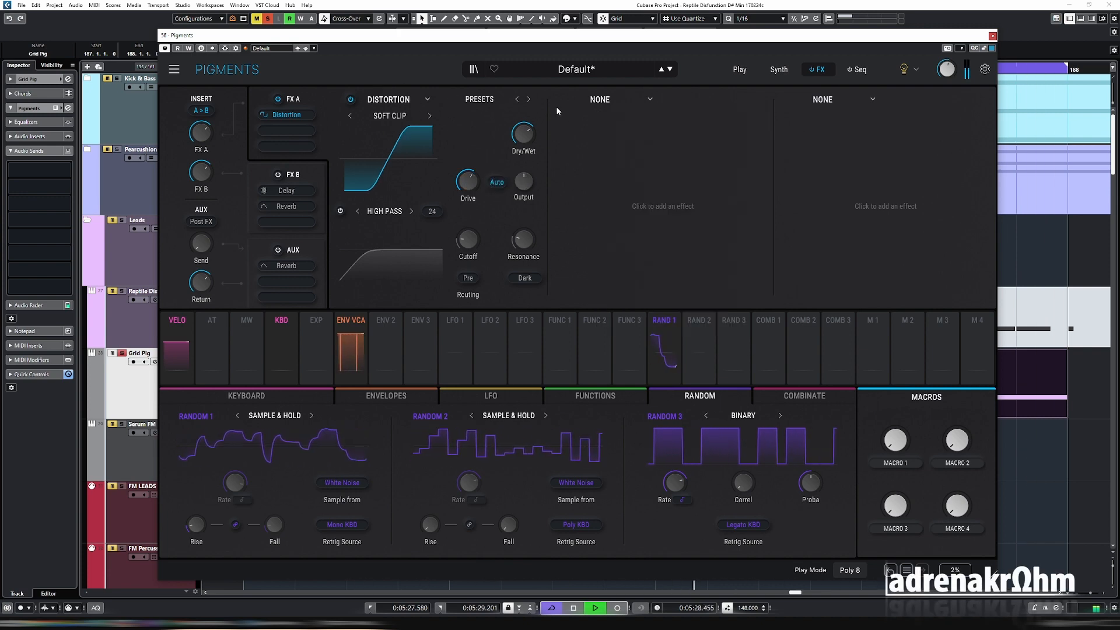
left_click(614, 102)
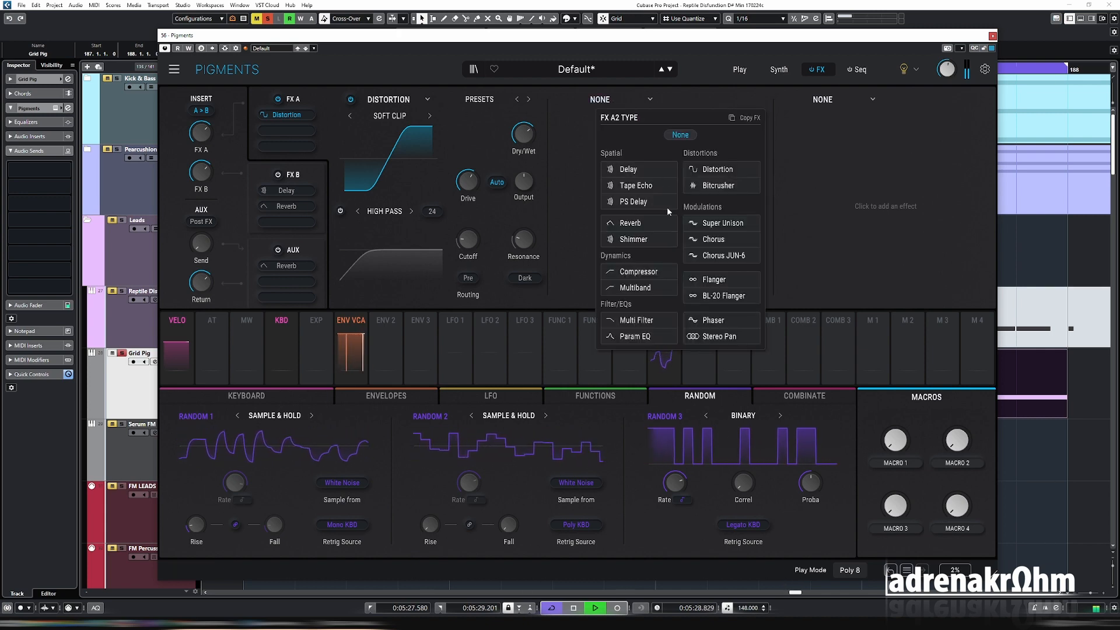
left_click(722, 322)
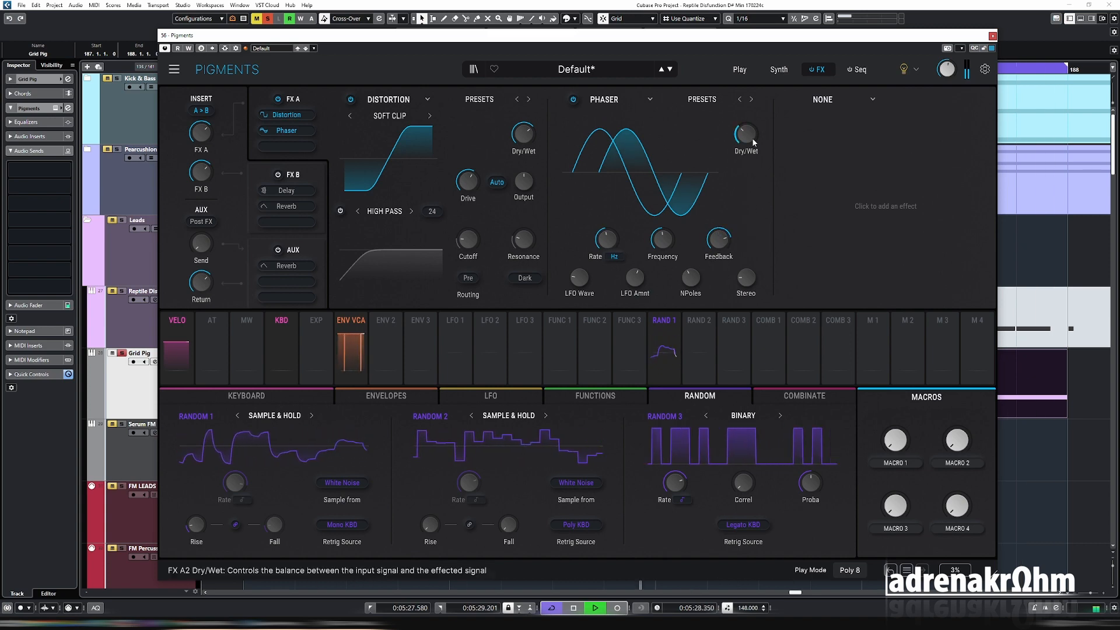
left_click(783, 71)
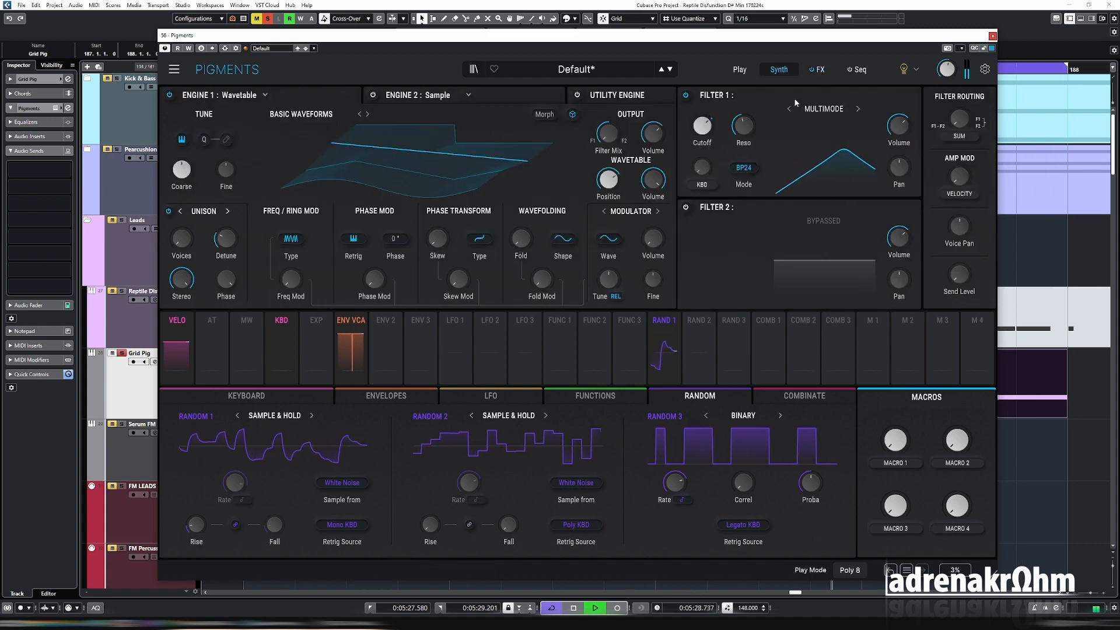
Raise Engine 1's frequency modulation amount and restart playback.
key("space")
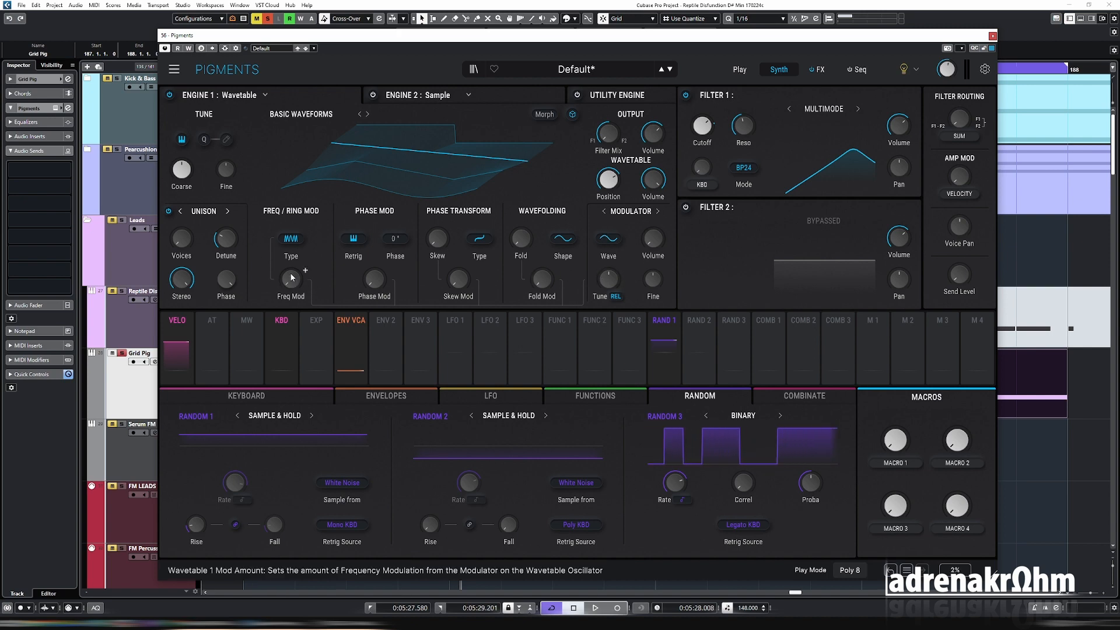
left_click(289, 238)
left_click(300, 275)
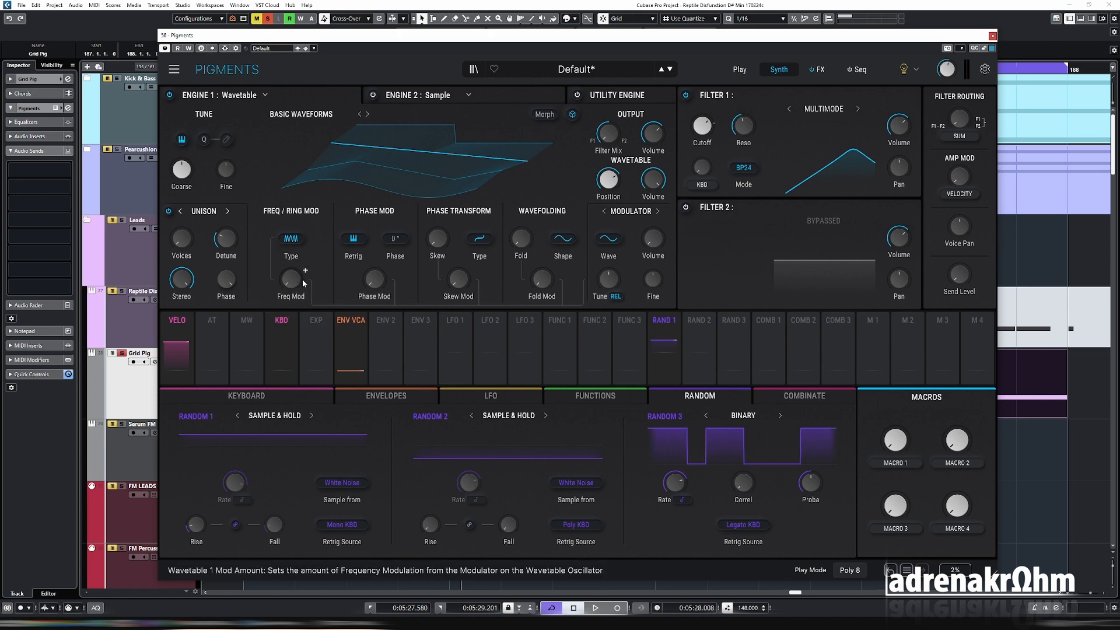
key("space")
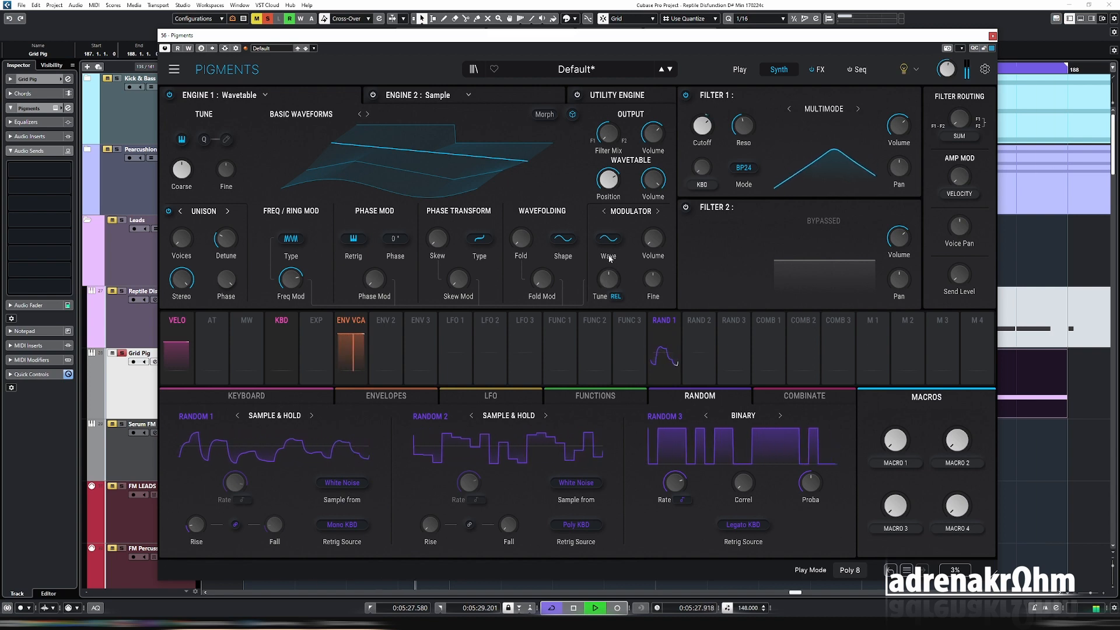
Adjust the tune of Engine 1's modulator and set Filter 1's cutoff to 647 Hz during playback.
mouse_move(608, 284)
left_click_drag(608, 279, 608, 288)
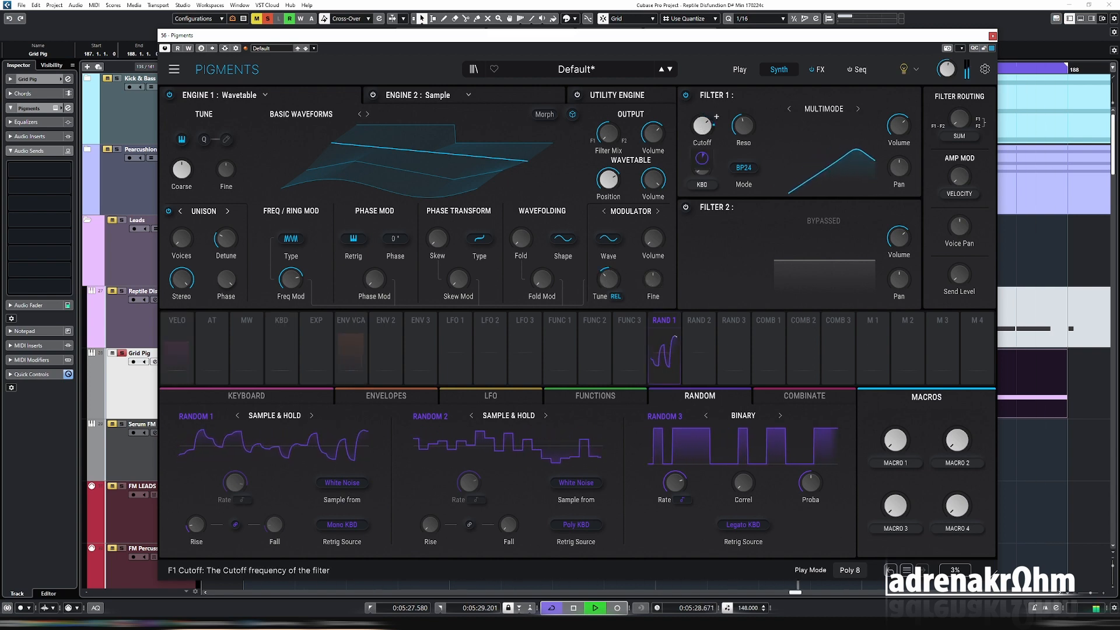
mouse_move(716, 117)
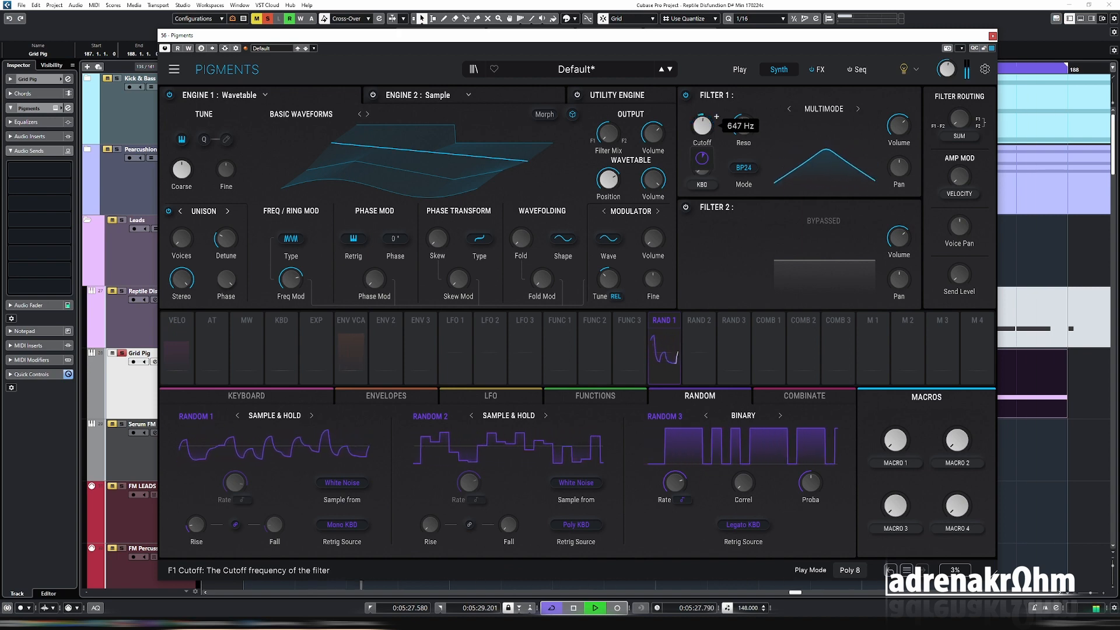
mouse_move(622, 271)
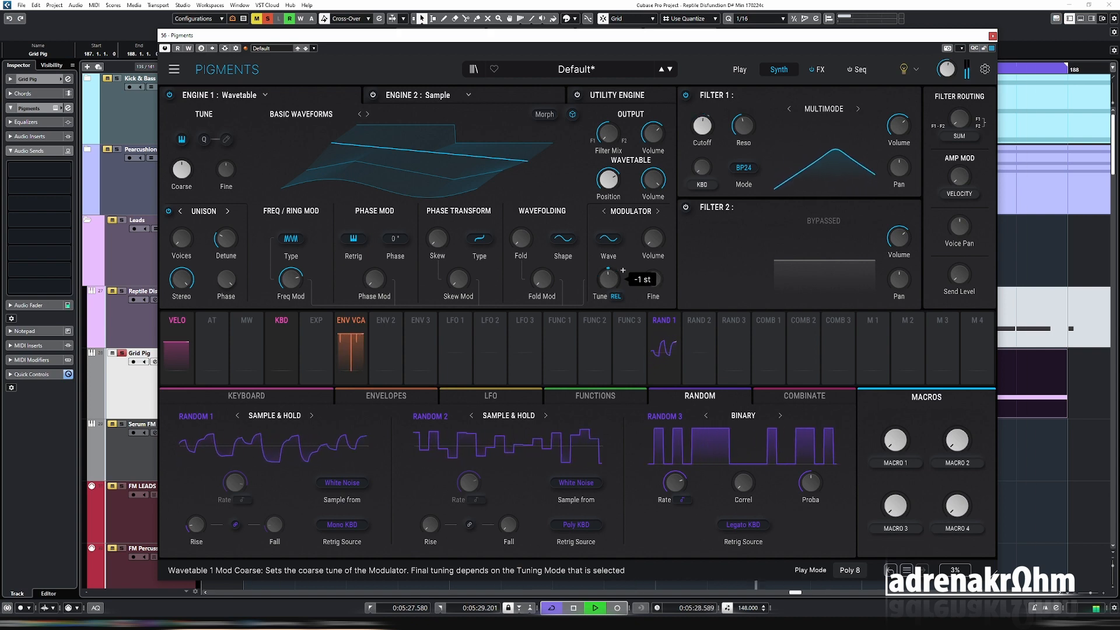
scroll(622, 270, "down", 11)
Audition several waves for Engine 1's modulator, including Ramp, Square and Rumble, and return to Triangle.
left_click(608, 238)
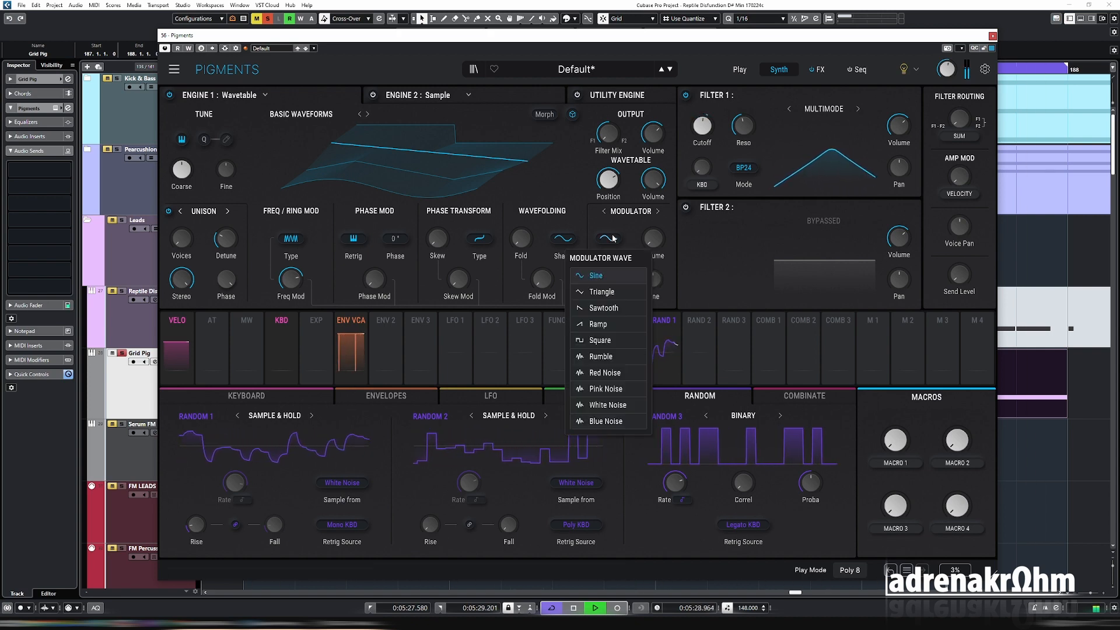
left_click(614, 296)
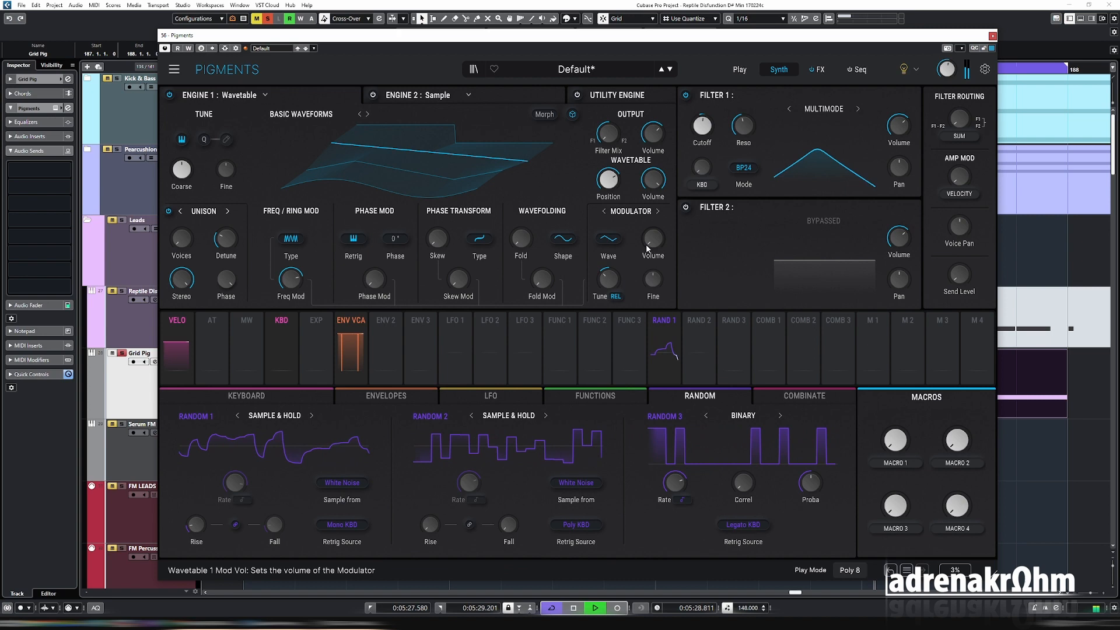
left_click(610, 239)
left_click(617, 323)
left_click(609, 238)
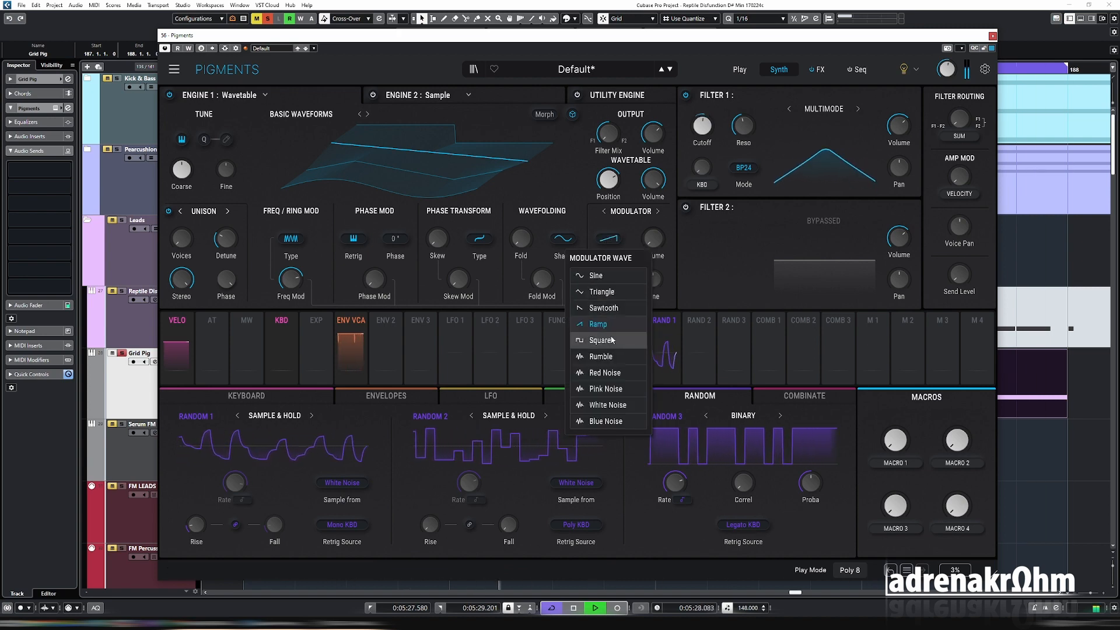
left_click(611, 340)
left_click(609, 238)
left_click(620, 356)
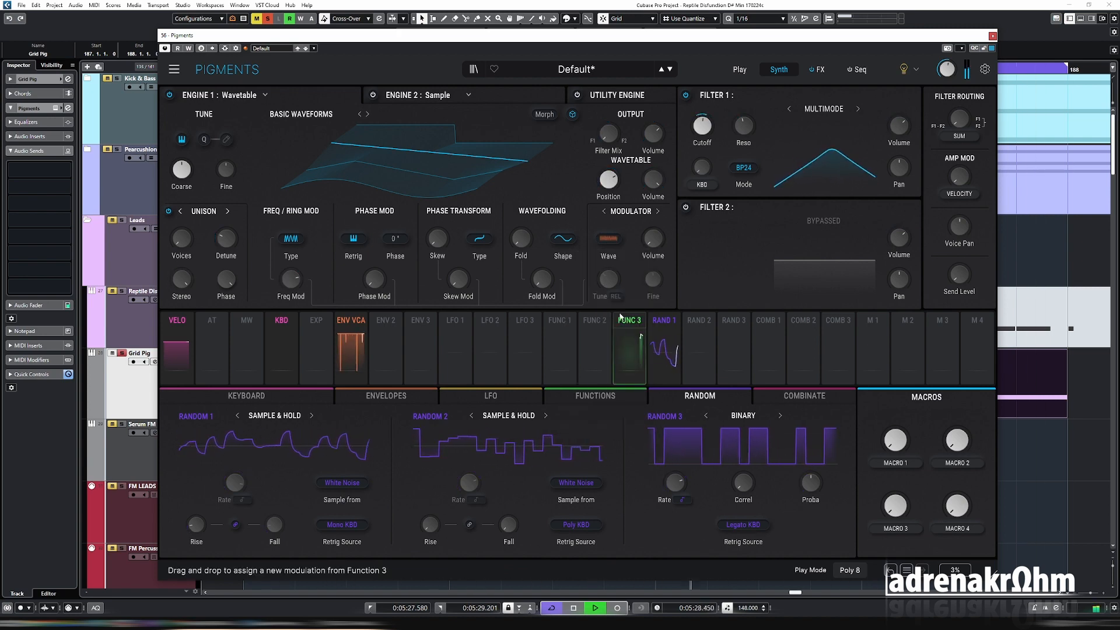
left_click(608, 238)
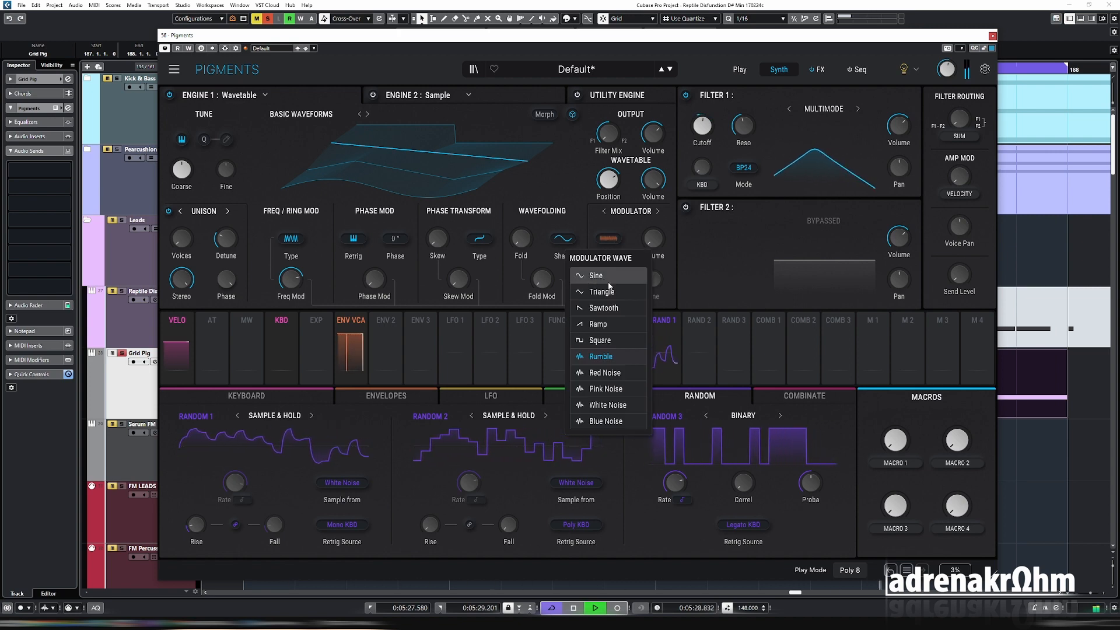
left_click(609, 282)
left_click(608, 239)
left_click(628, 275)
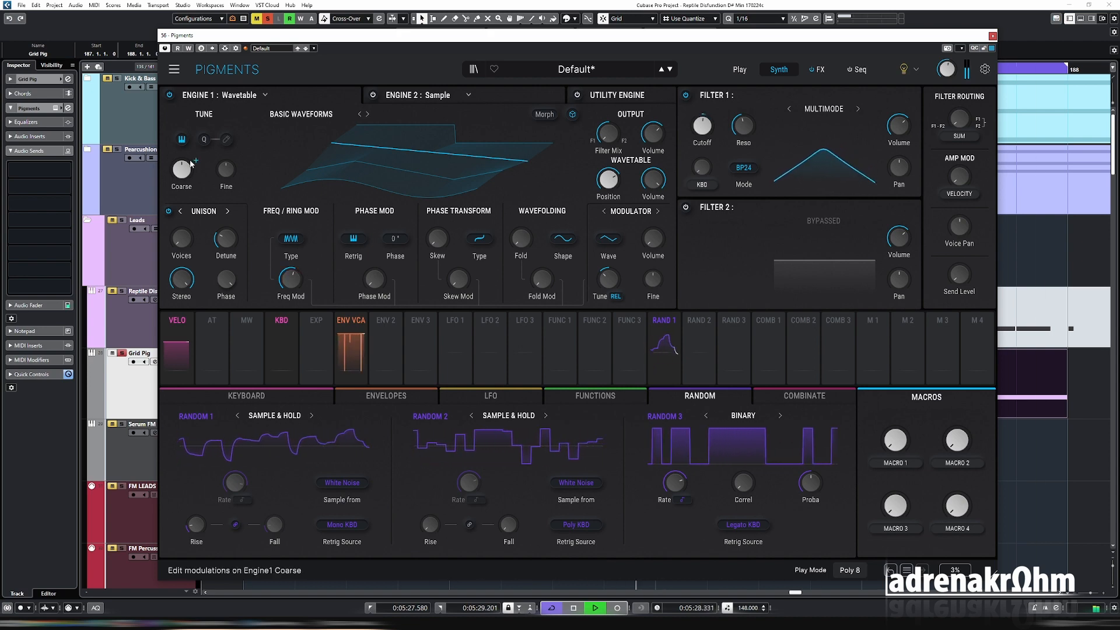
Lower Engine 1's coarse tuning and readjust its modulator tune and frequency modulation amount.
scroll(196, 160, "down", 5)
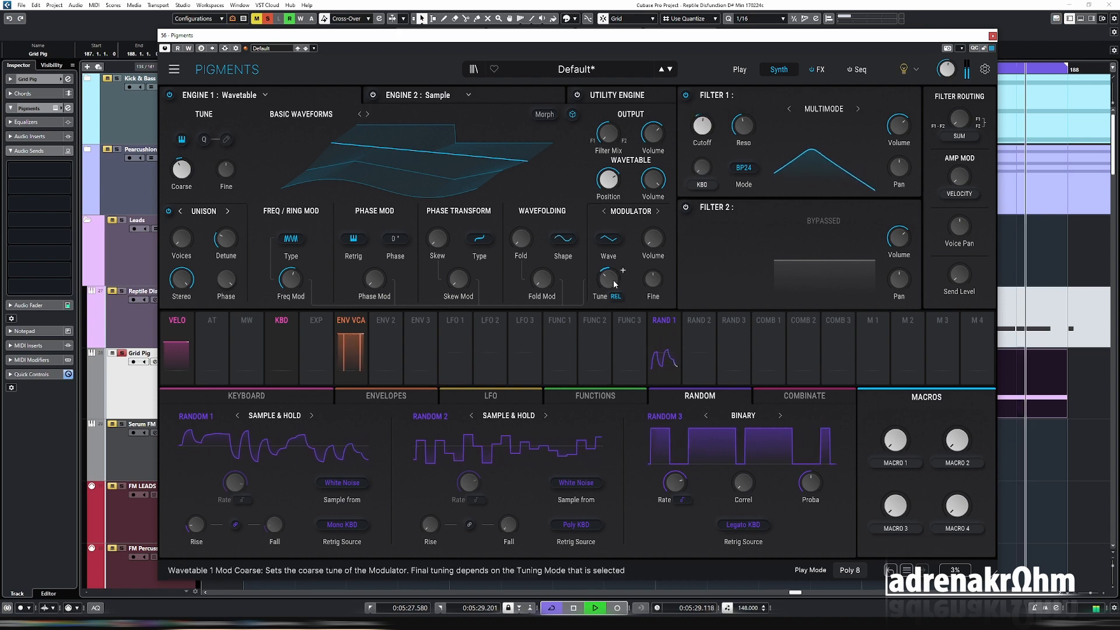
mouse_move(613, 280)
left_mouse_down()
mouse_move(613, 292)
mouse_move(611, 280)
left_mouse_up()
mouse_move(296, 283)
left_mouse_down()
mouse_move(296, 315)
mouse_move(290, 256)
mouse_move(289, 266)
left_mouse_up()
left_click(295, 240)
left_click(297, 290)
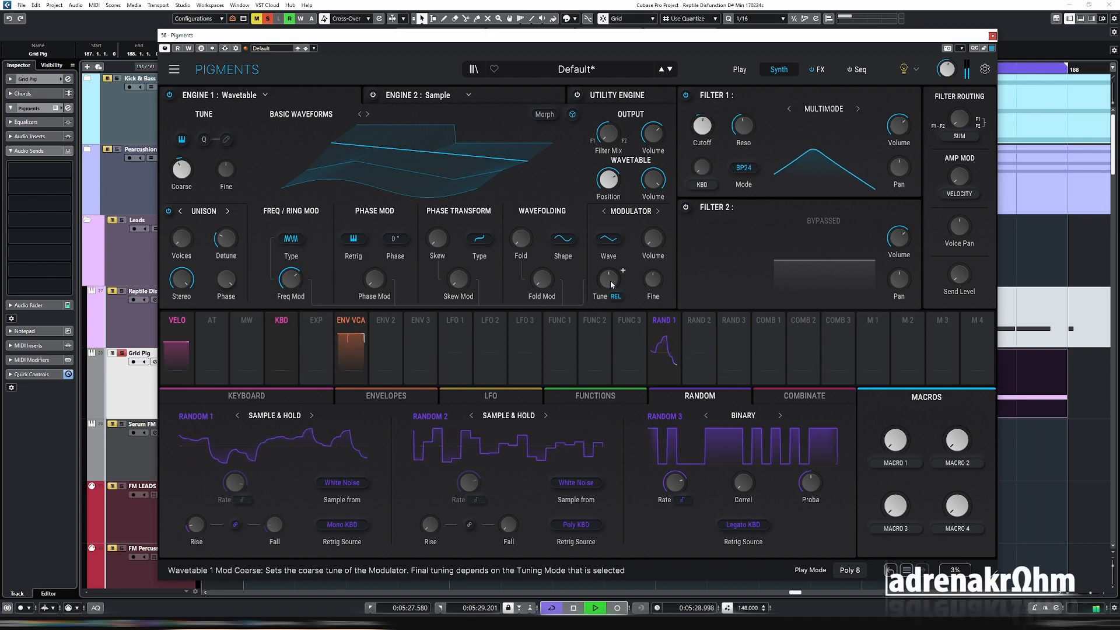
Set Engine 1's modulator to a Sawtooth wave at 0 st, and raise the engine's coarse tuning.
left_click(613, 243)
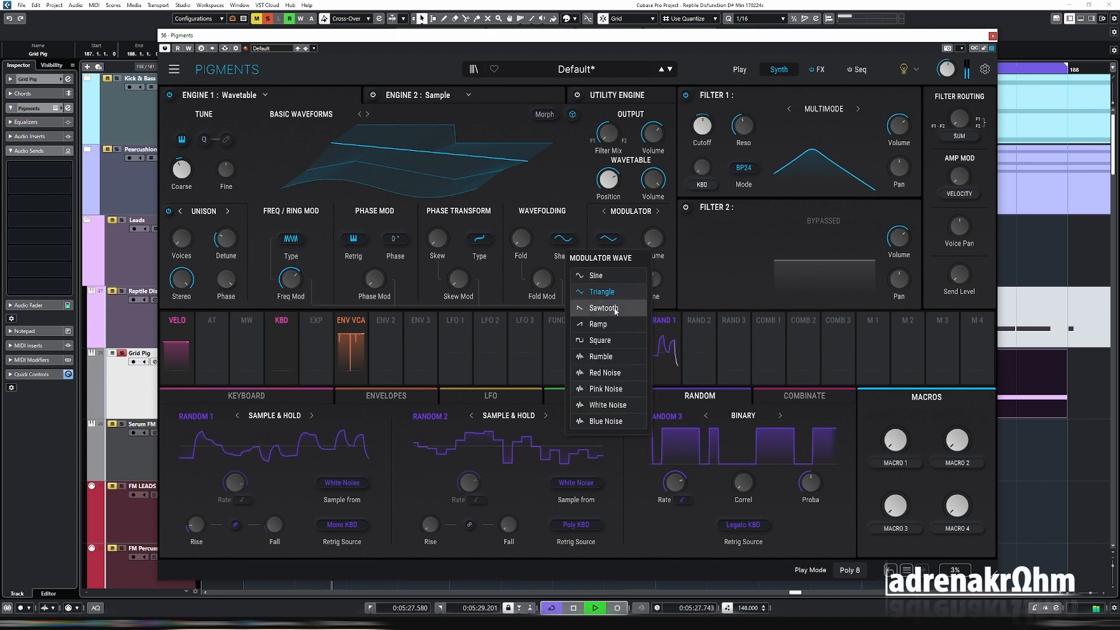
left_click(606, 280)
left_click(617, 260)
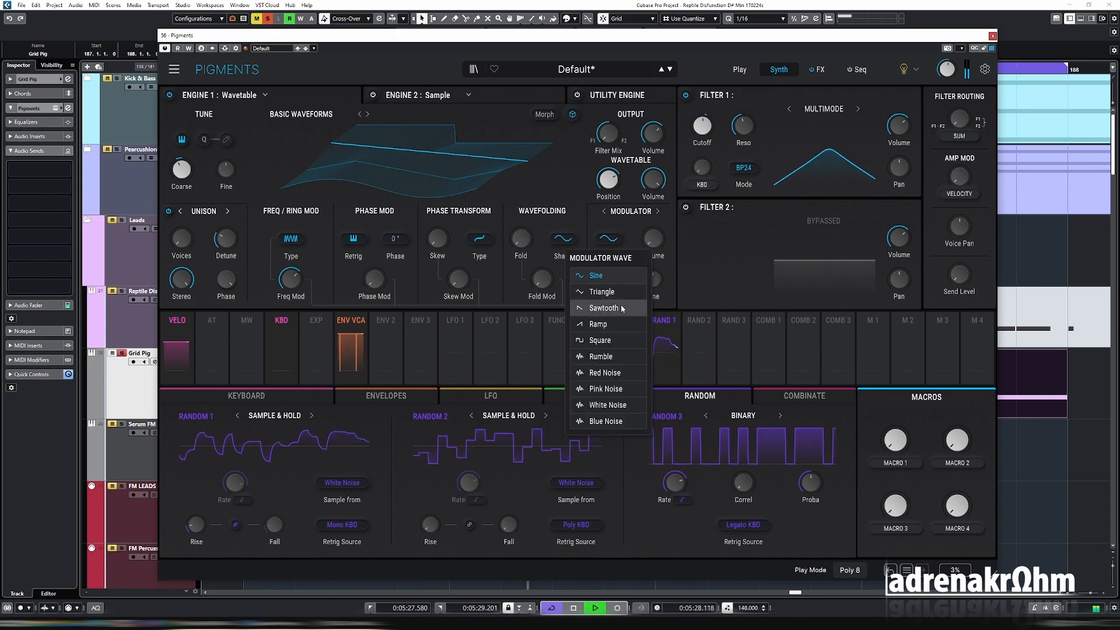
left_click(603, 307)
left_click_drag(610, 279, 623, 270)
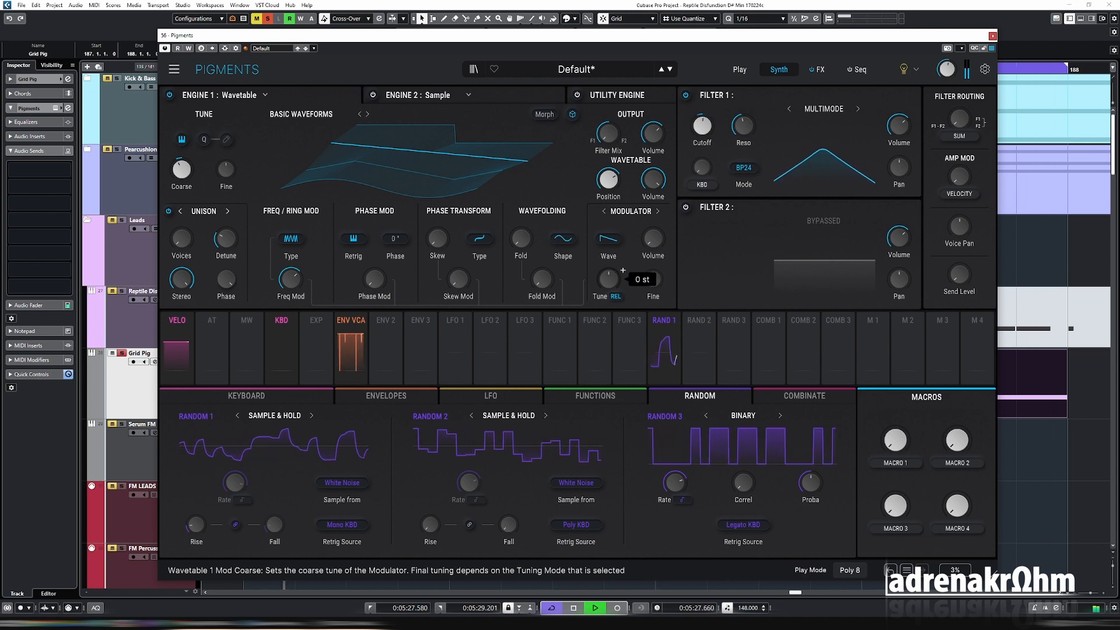
left_click_drag(182, 171, 182, 158)
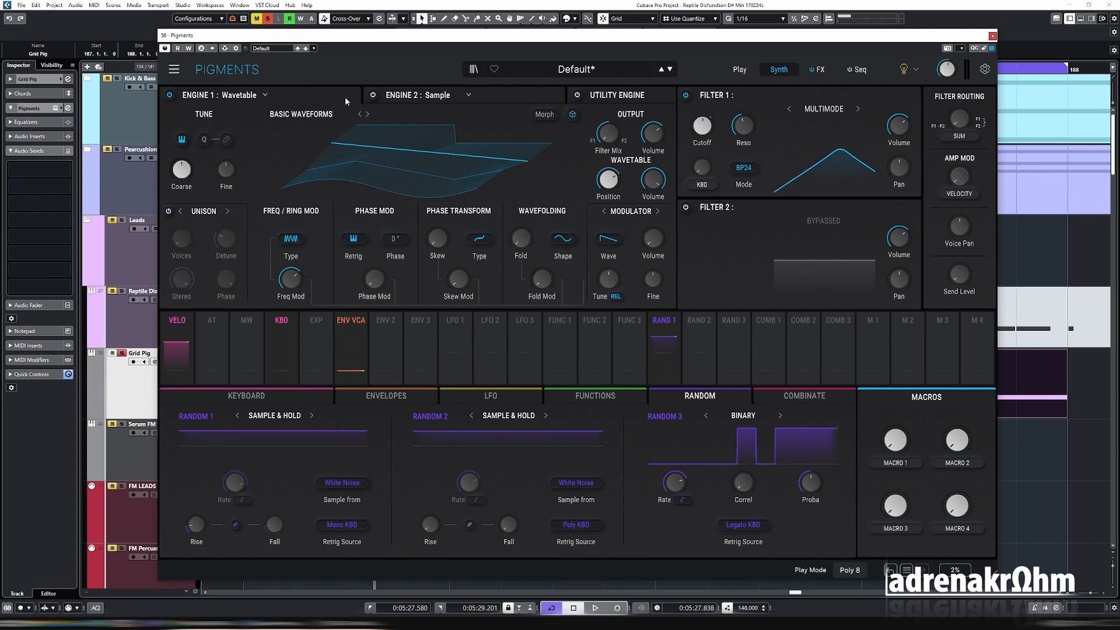
Enable Engine 2 and change its type from Sample to Wavetable.
left_click(373, 96)
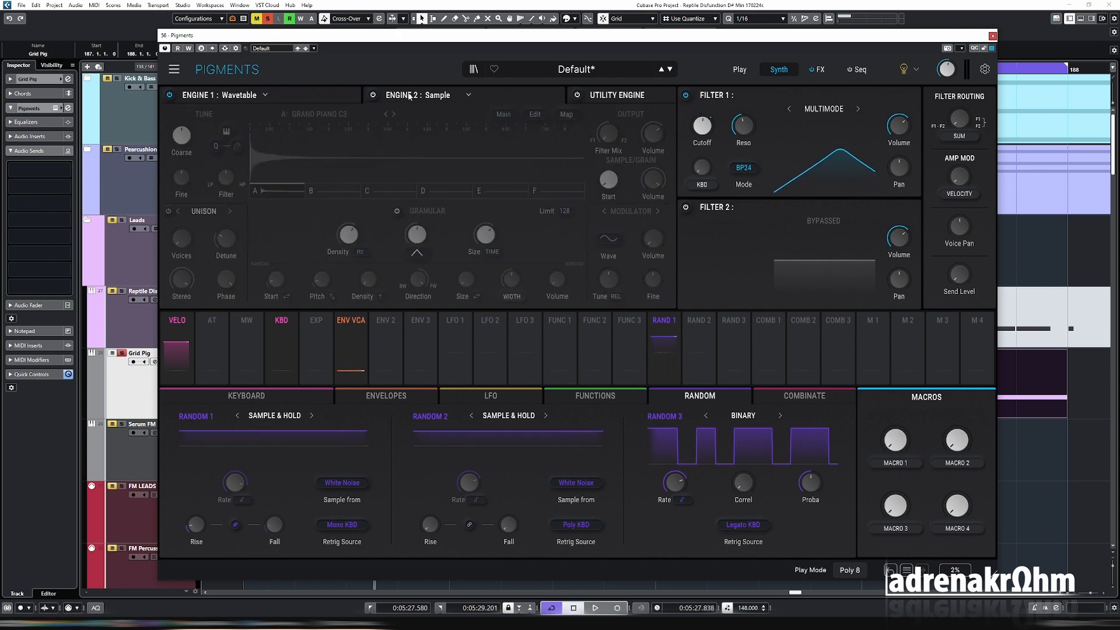
left_click(373, 97)
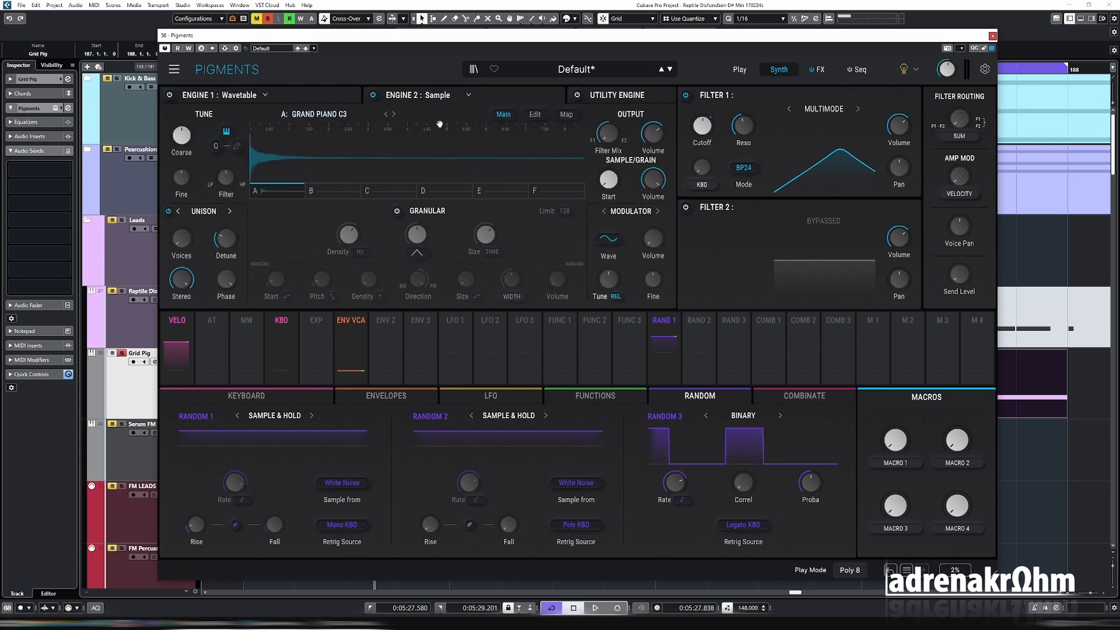
left_click(325, 116)
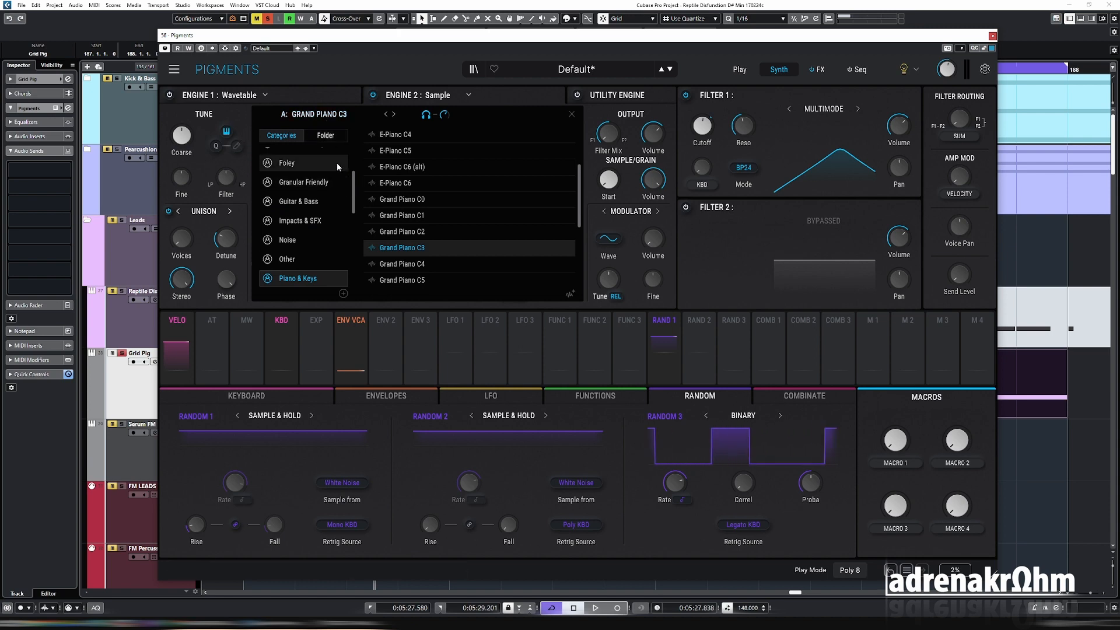
scroll(355, 181, "up", 3)
scroll(354, 187, "down", 3)
left_click(453, 96)
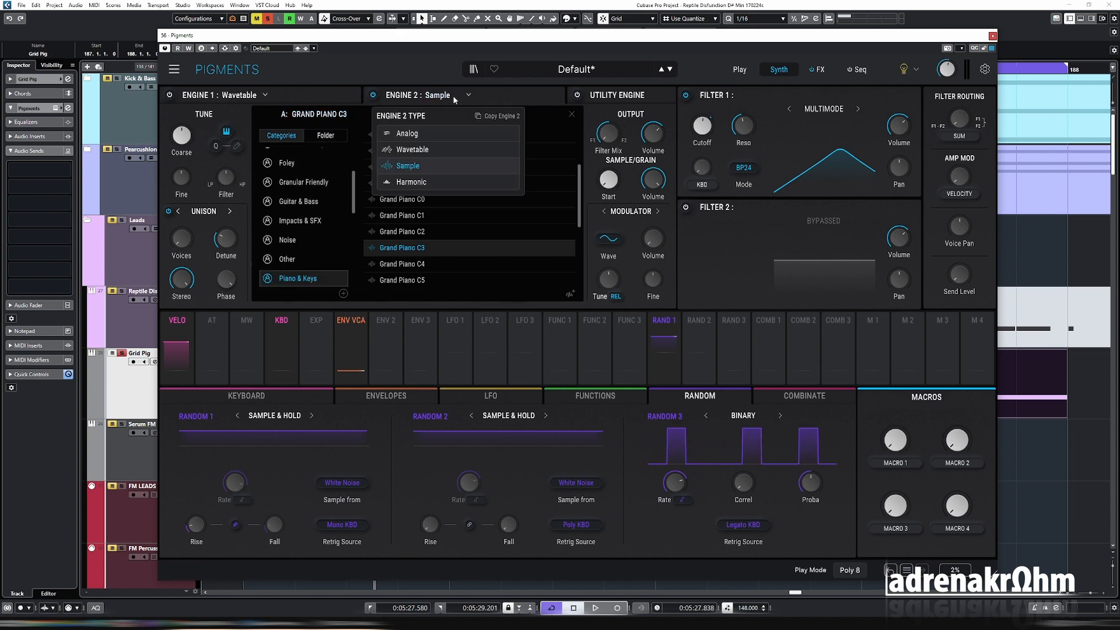
left_click(429, 148)
Set Engine 2's wavetable position to 1.00 while listening to the pattern.
key("space")
left_click_drag(610, 182, 610, 70)
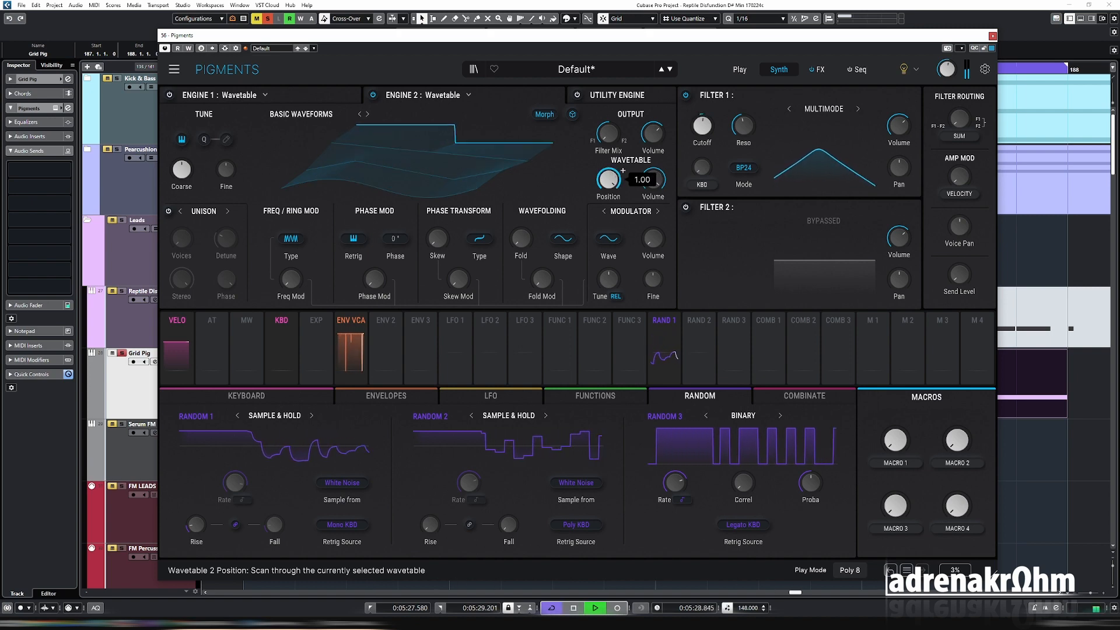
mouse_move(705, 153)
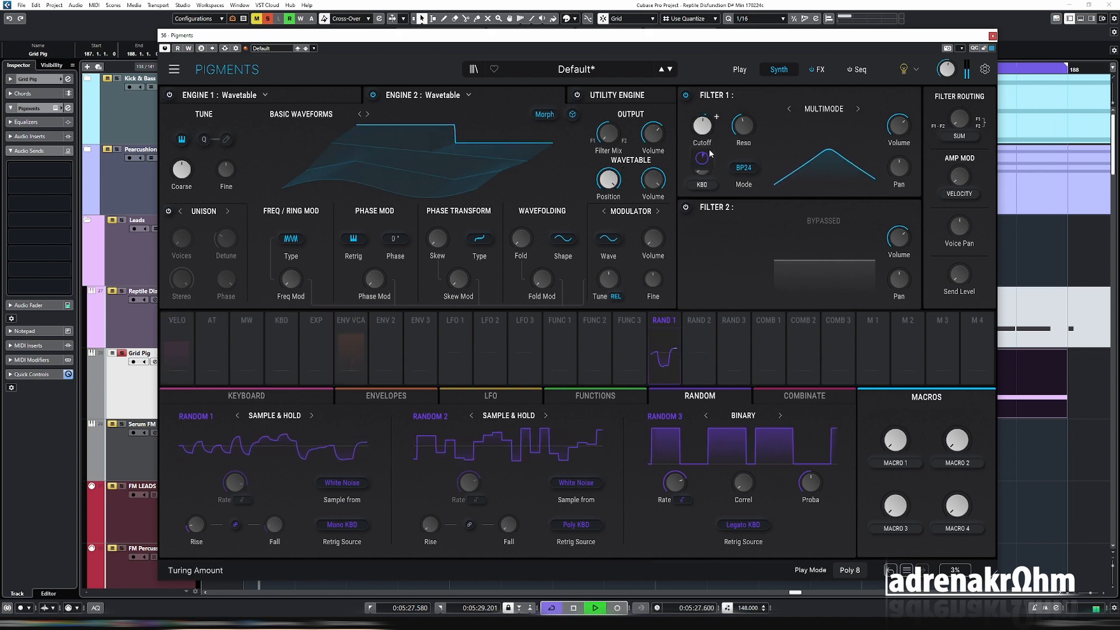
key("space")
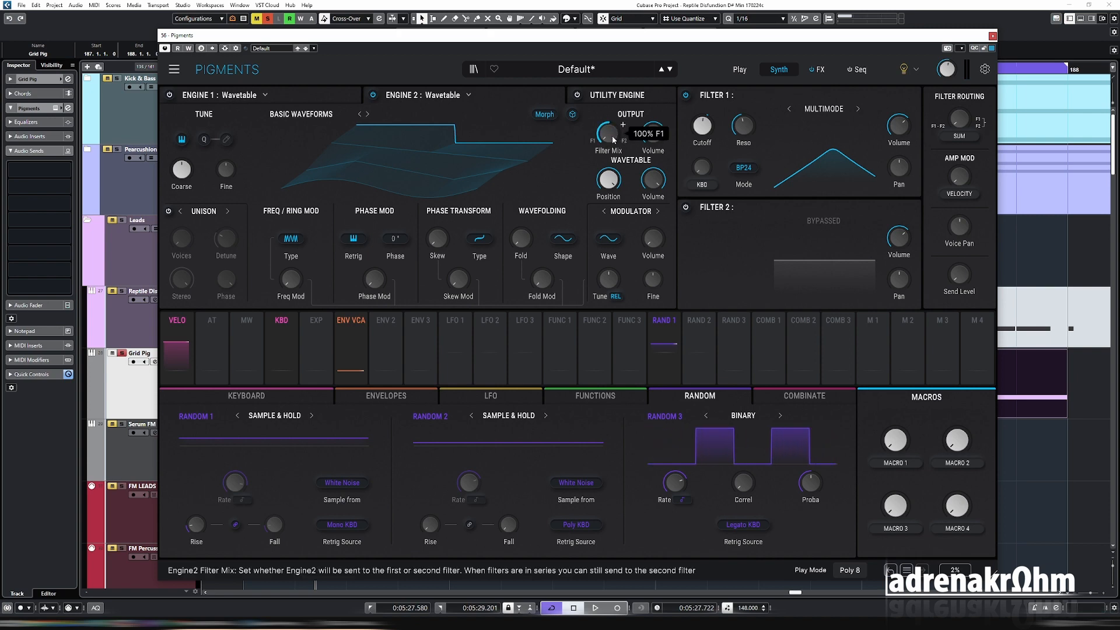
Enable Filter 2 in Multimode HP12 and adjust its cutoff during playback.
left_click(787, 251)
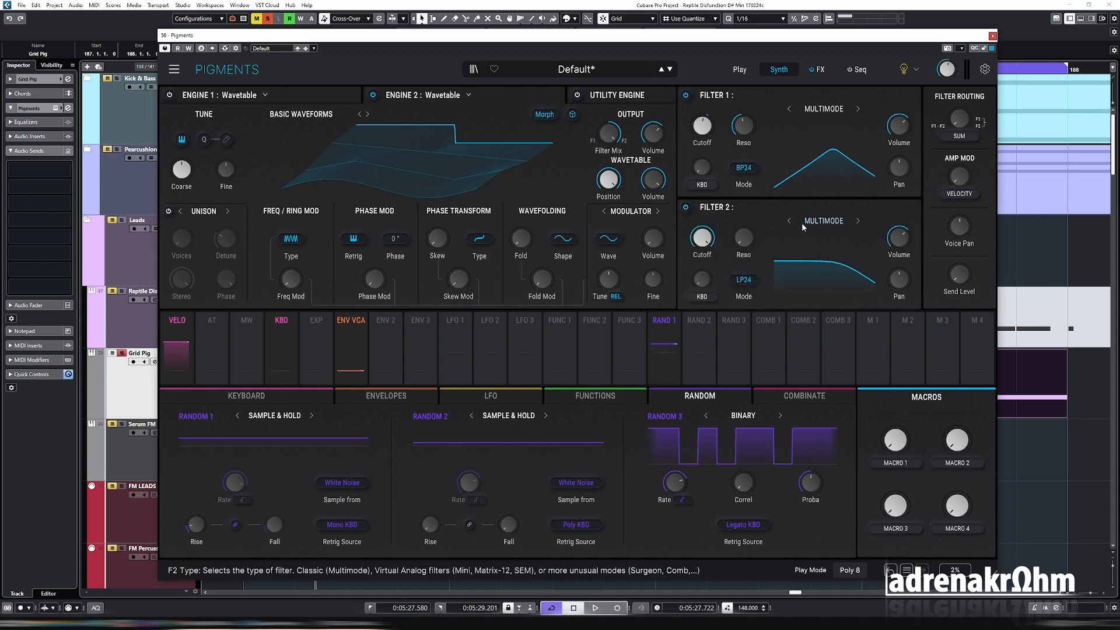
left_click(803, 225)
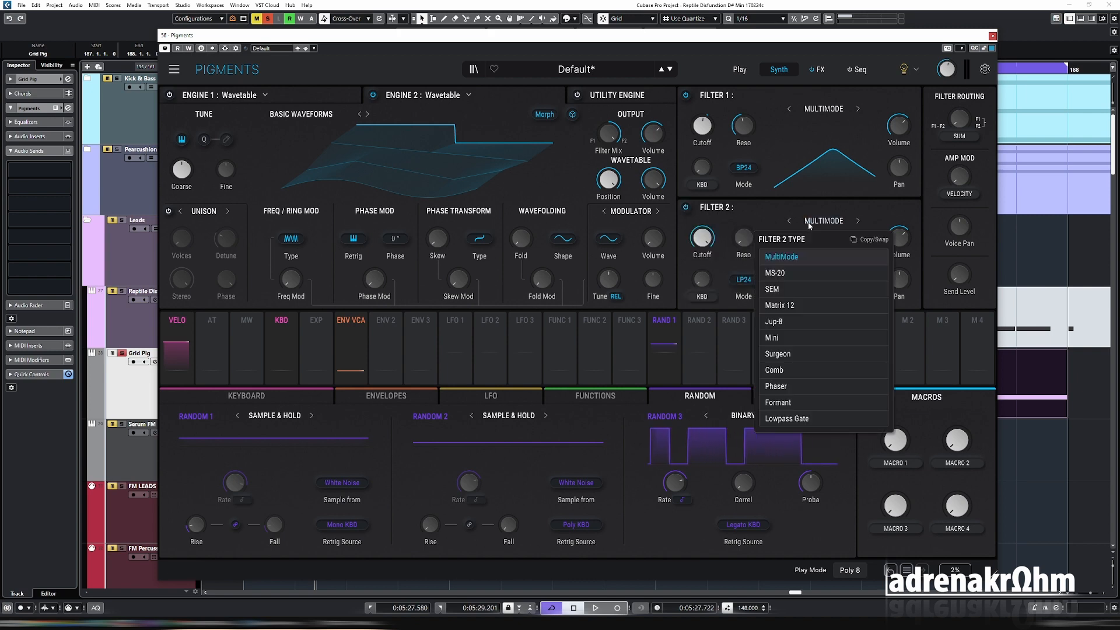
left_click(743, 280)
left_click(777, 352)
key("space")
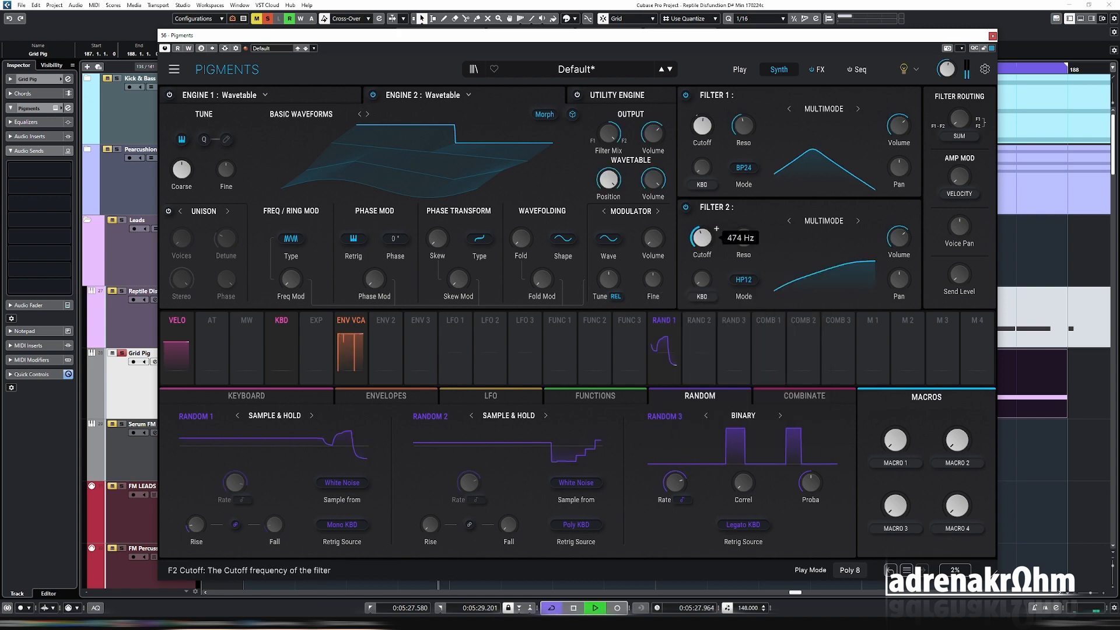
scroll(701, 236, "up", 10)
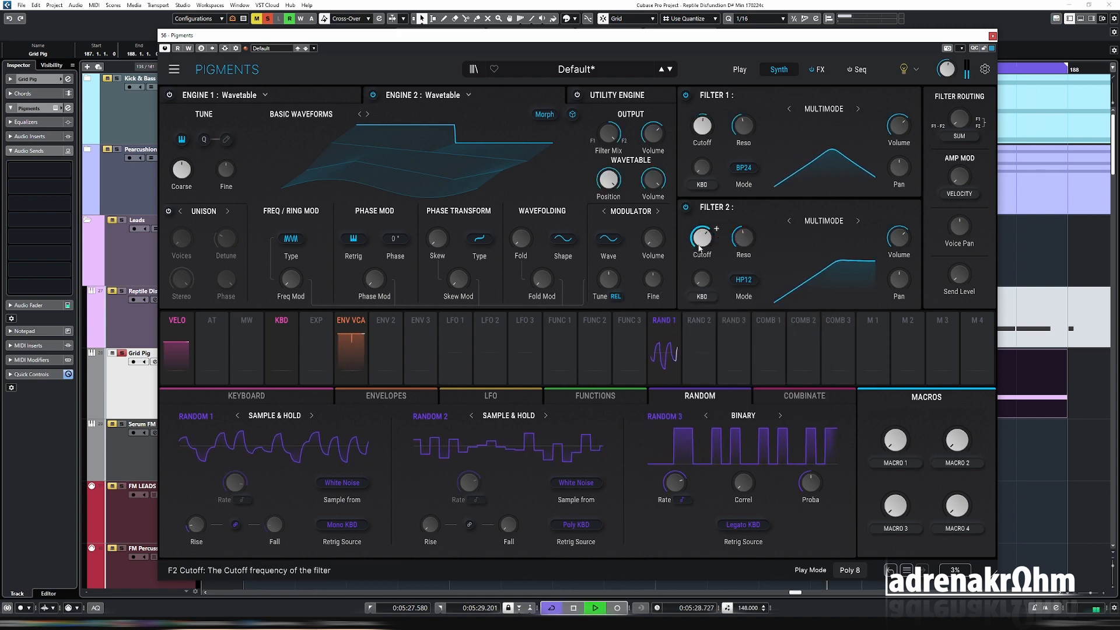
mouse_move(708, 250)
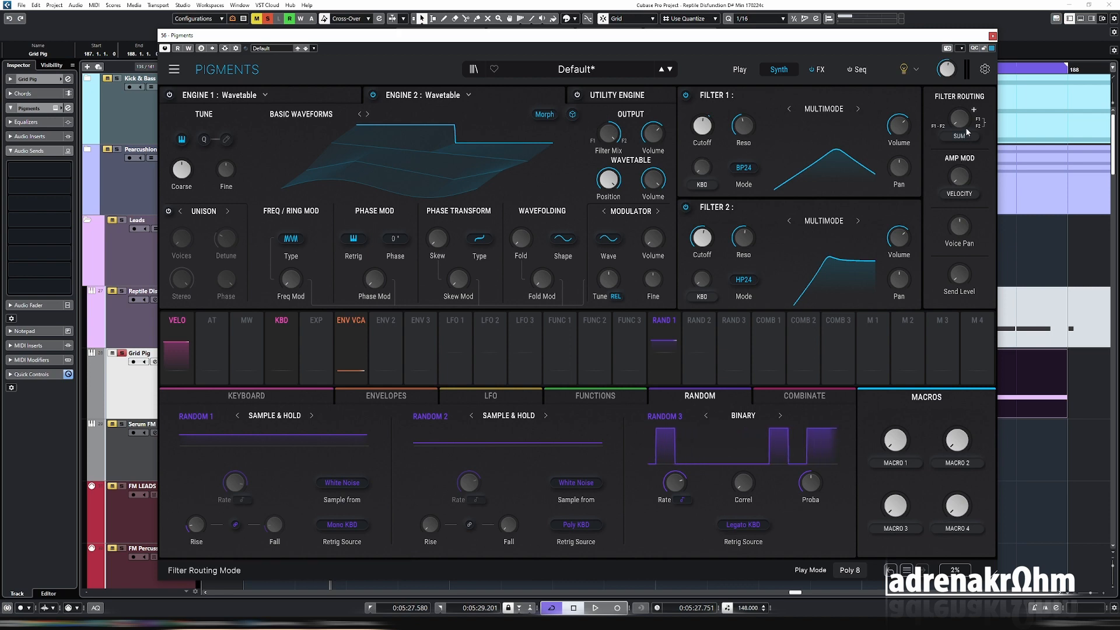
Change the filter routing mode to Split.
mouse_move(961, 118)
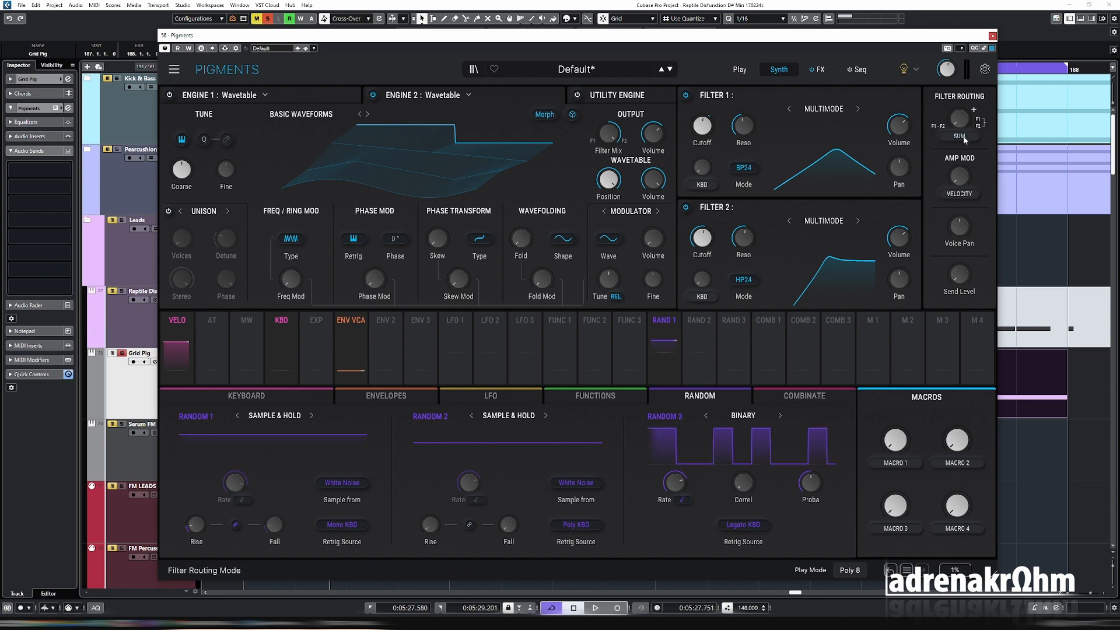
left_click(963, 137)
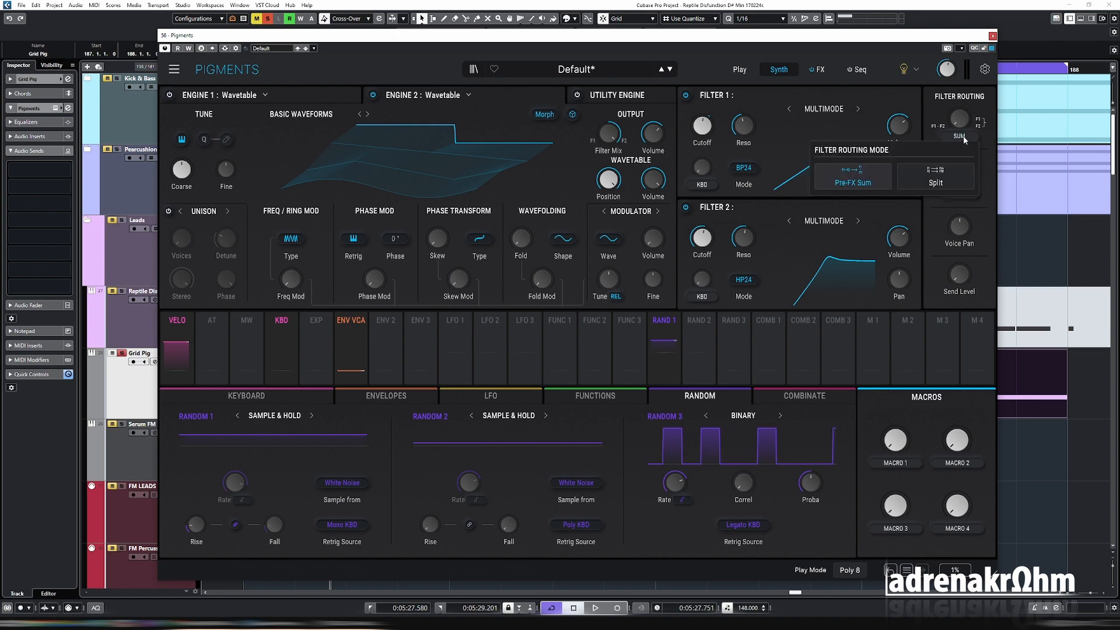
left_click(954, 178)
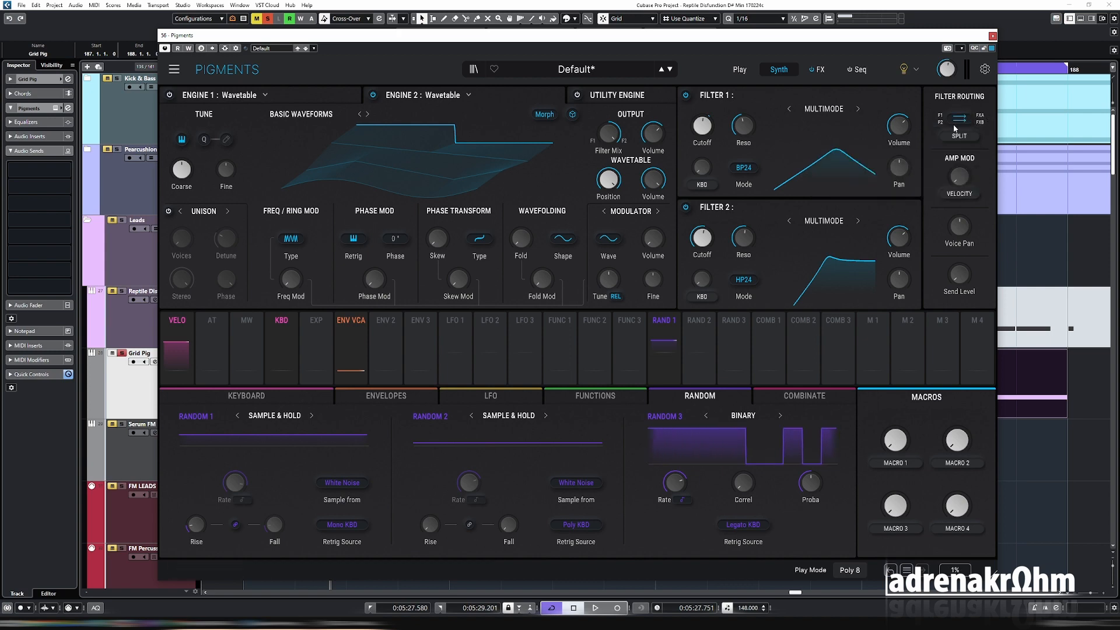
Enable effects bus FX B with Chorus JUN-6 in its first slot and BL-20 Flanger in its second, and listen to the pattern.
left_click(821, 70)
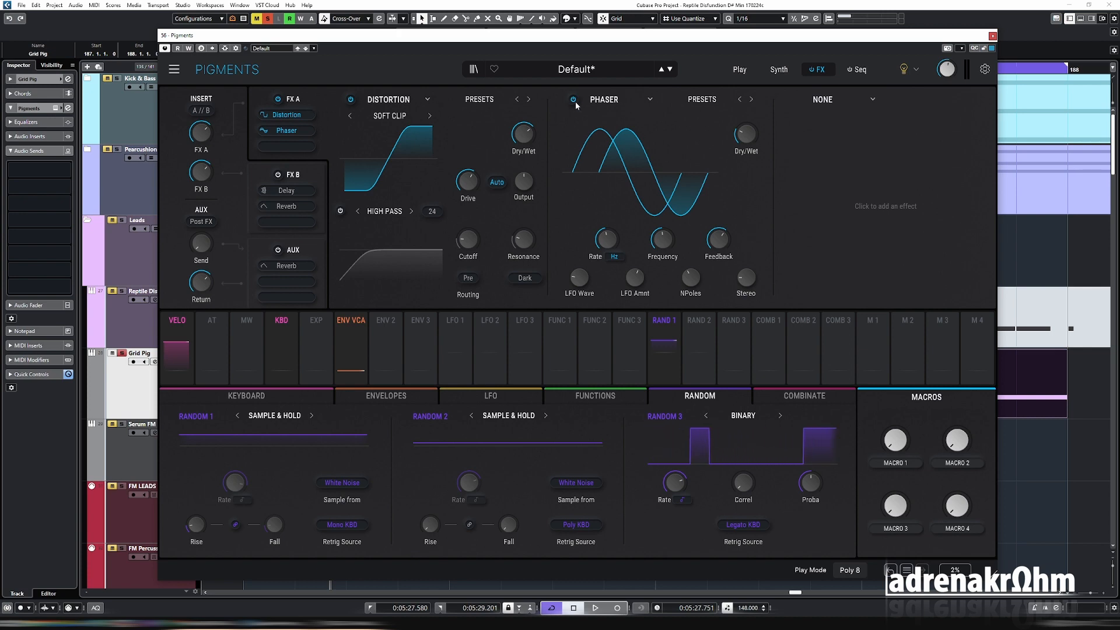
left_click(303, 176)
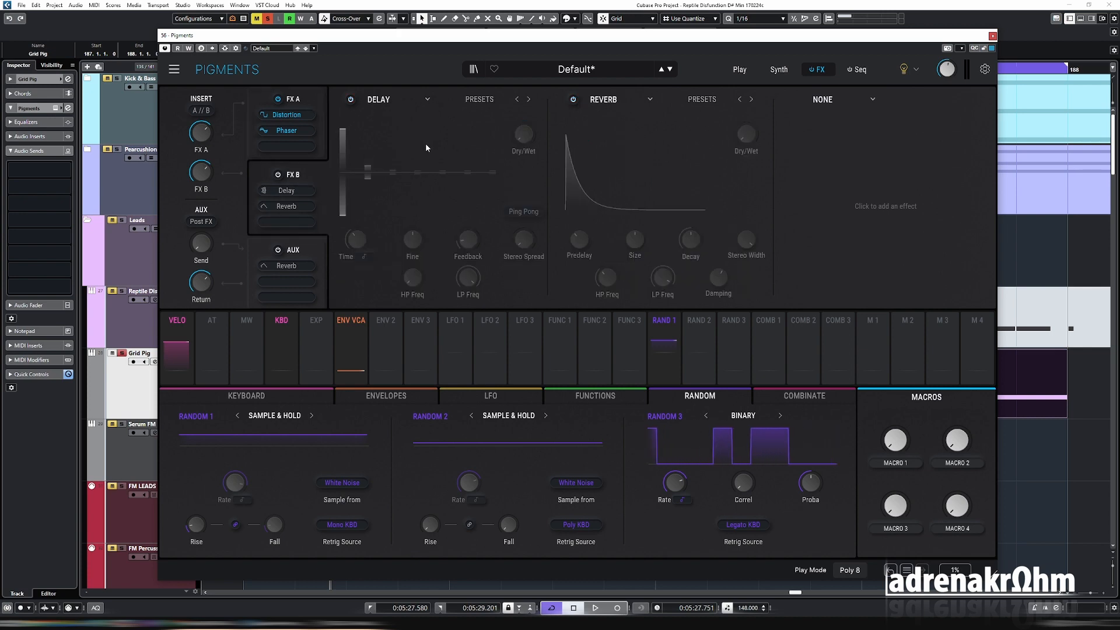
left_click(377, 100)
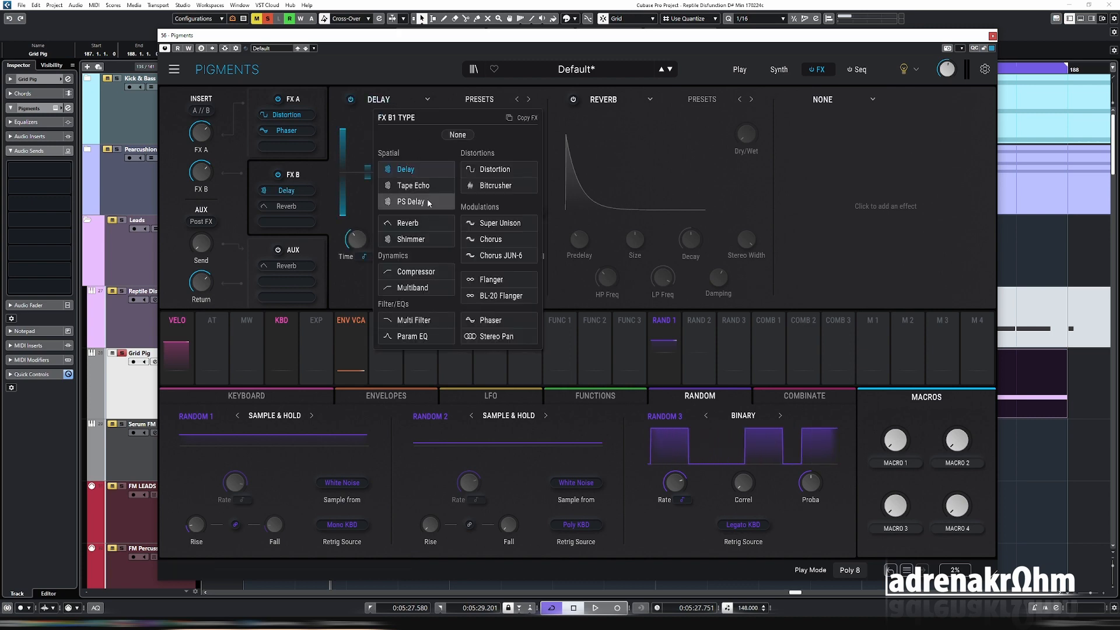
left_click(515, 257)
left_click(650, 97)
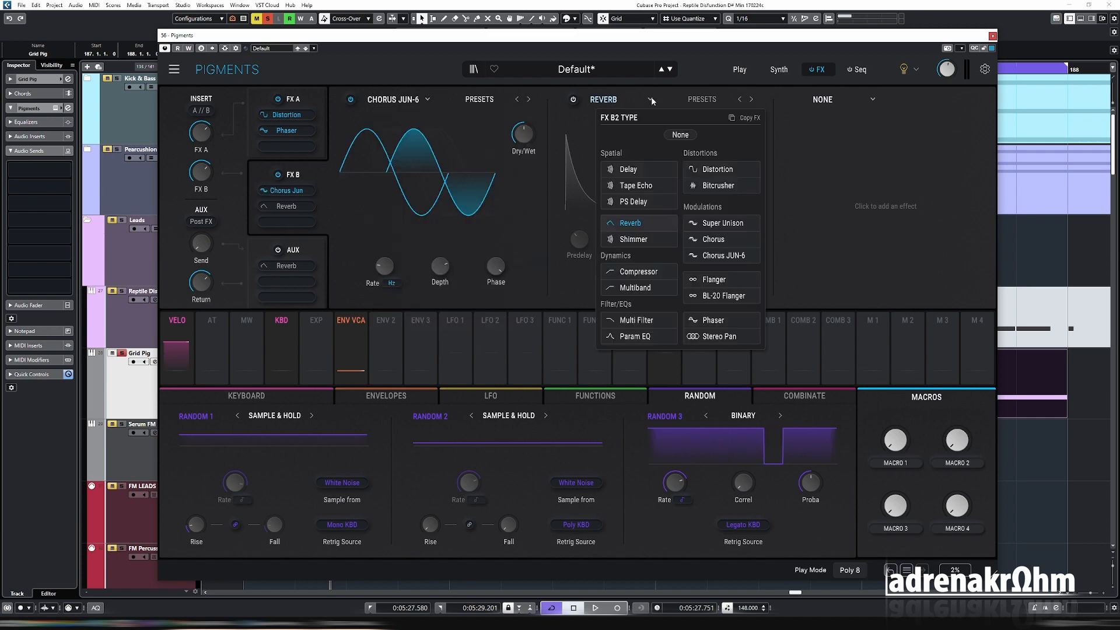
left_click(715, 297)
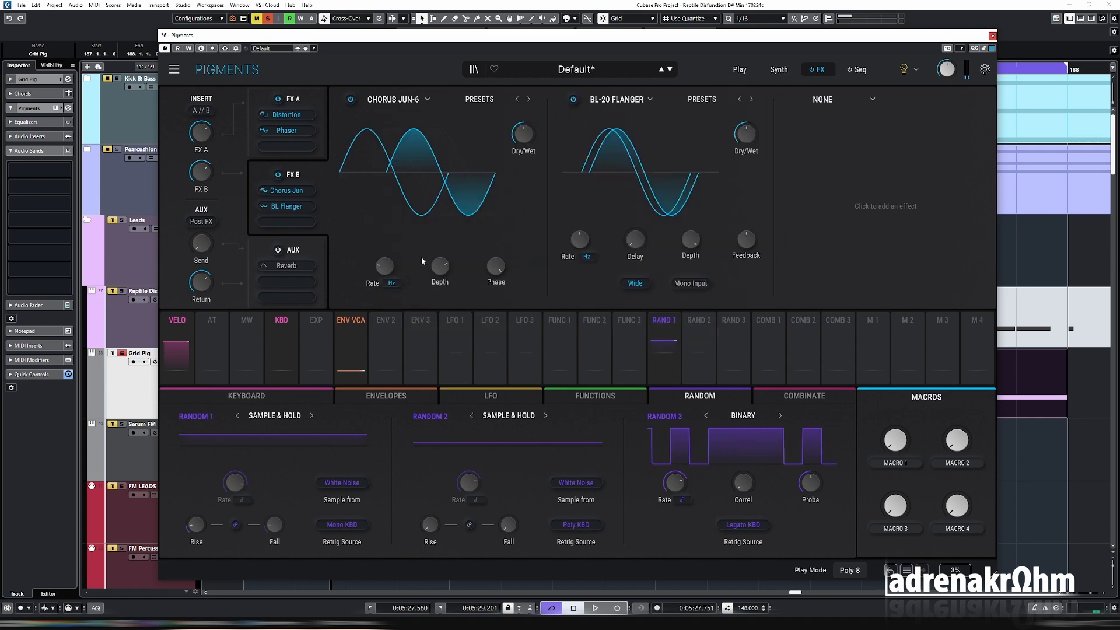
key("space")
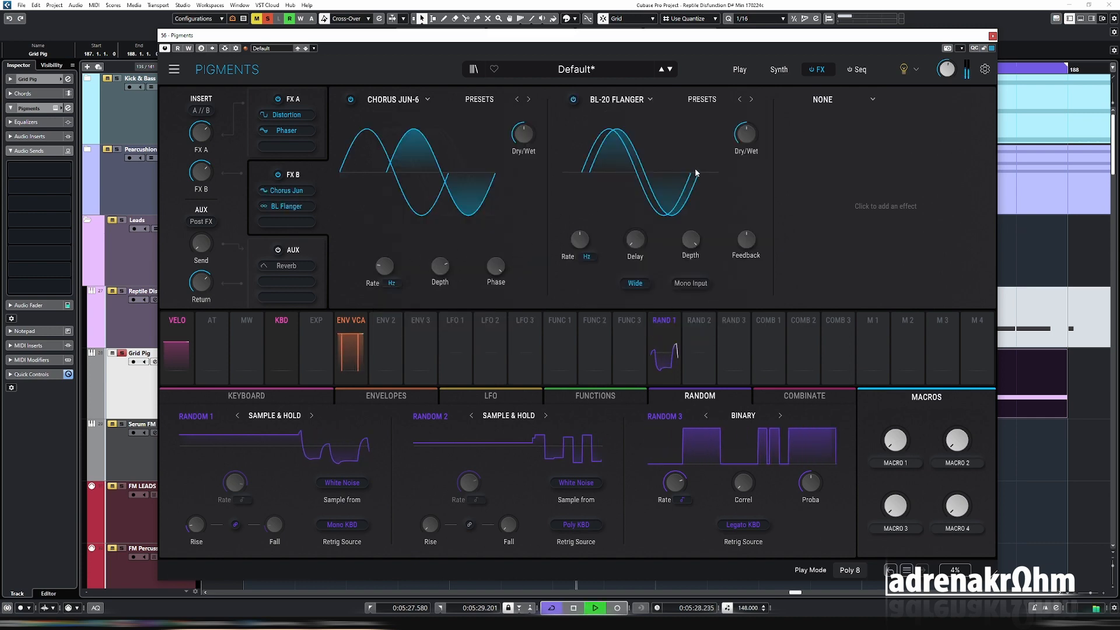
mouse_move(538, 125)
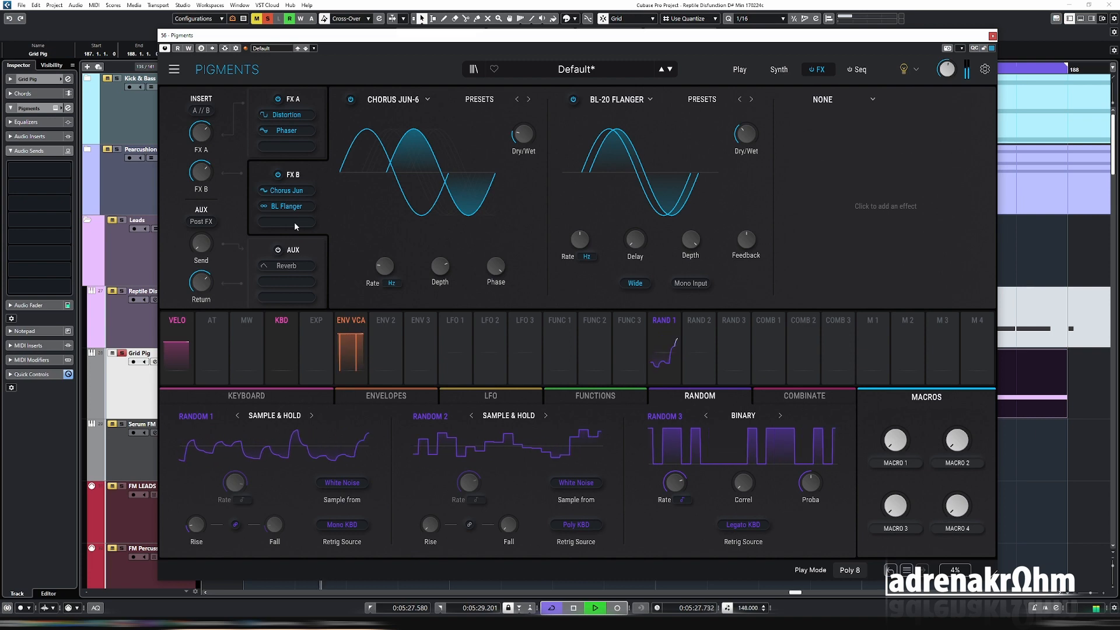
key("space")
Add a Multi Filter in CombFB mode to FX B's third slot and adjust its comb frequency and Q during playback.
left_click(848, 140)
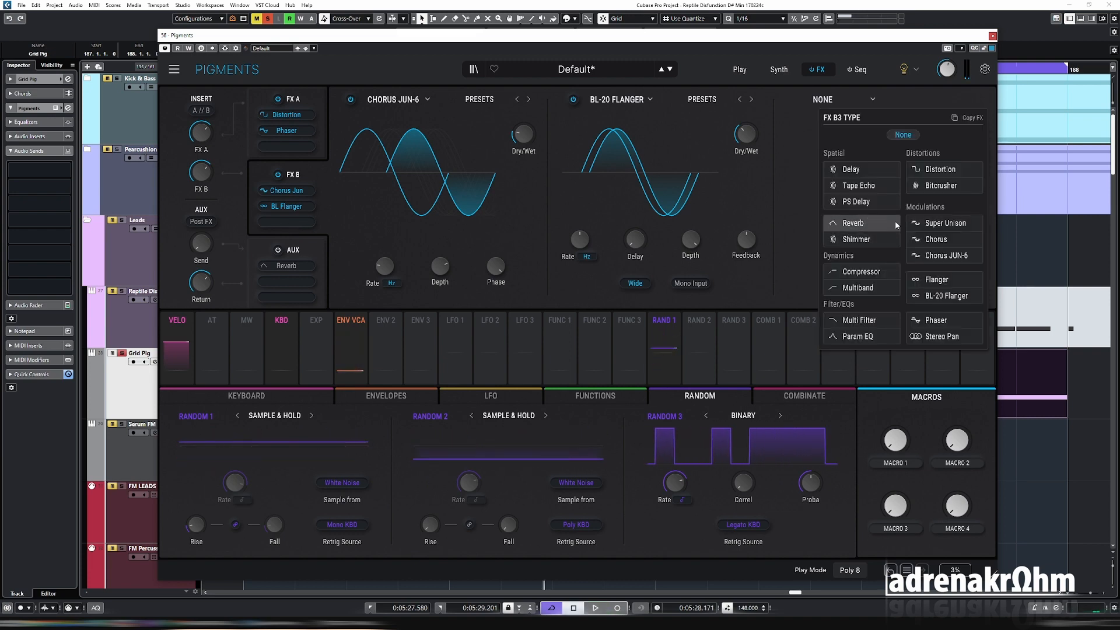
left_click(864, 320)
left_click(802, 266)
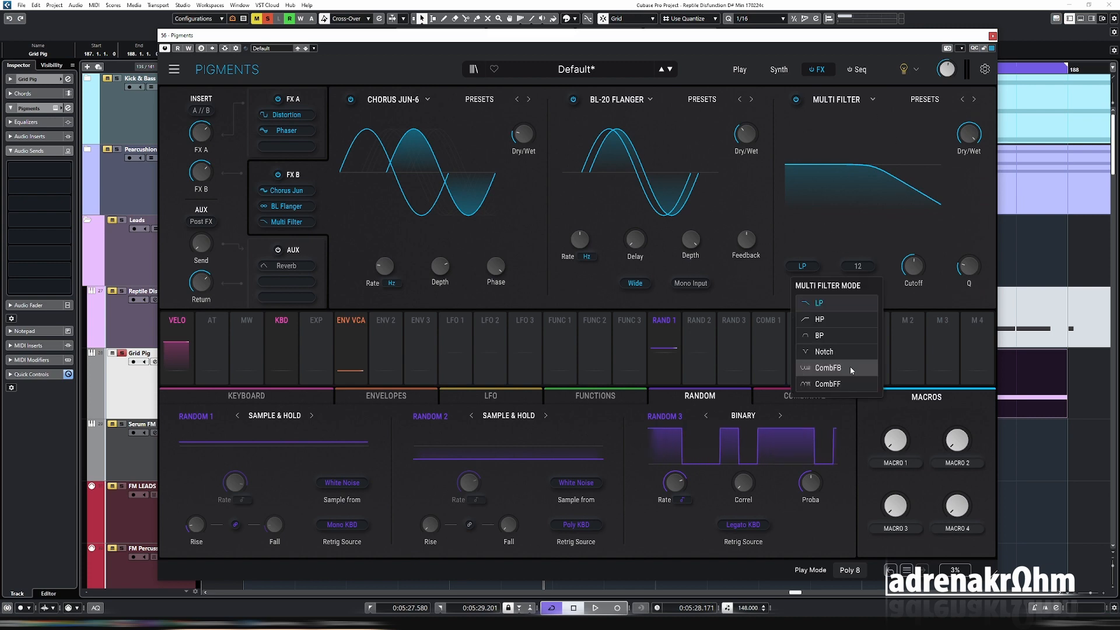
left_click(852, 365)
key("space")
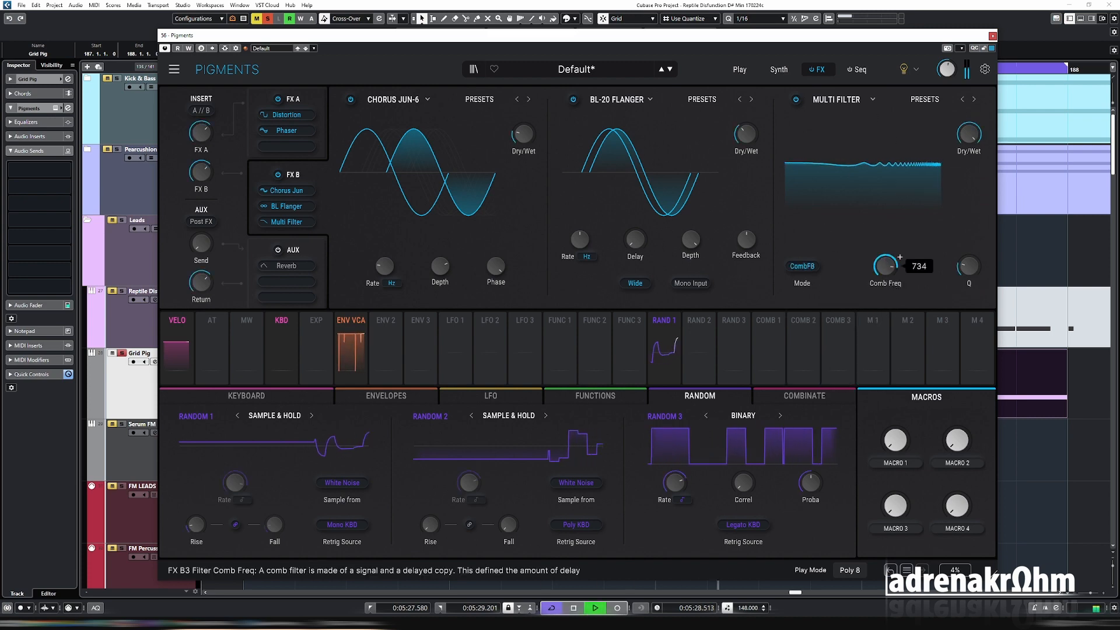
left_click_drag(968, 266, 969, 230)
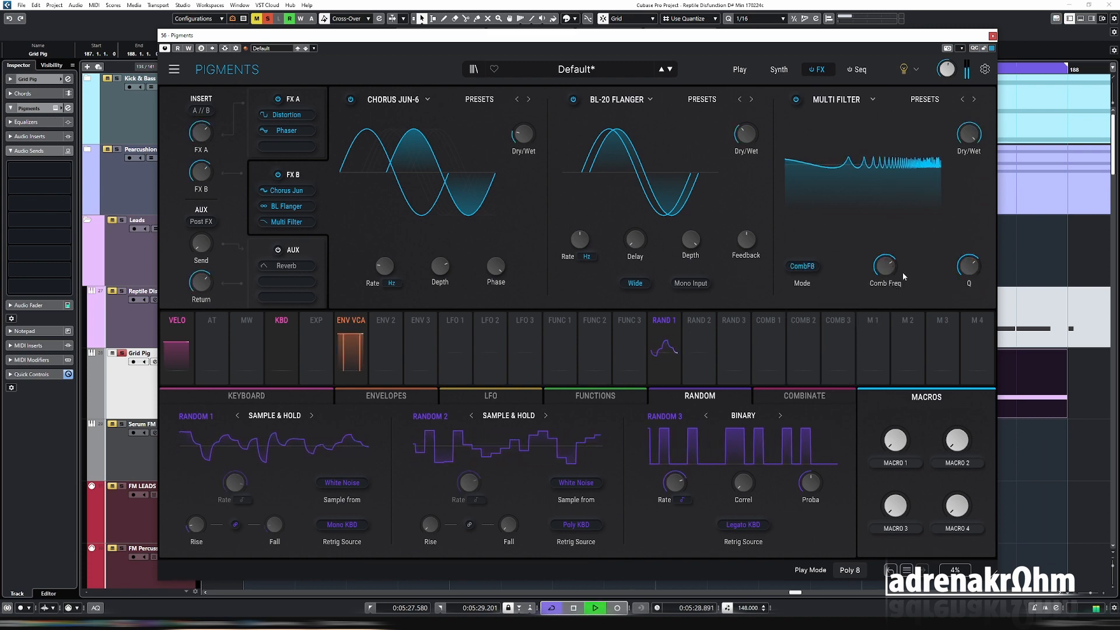
mouse_move(887, 267)
left_mouse_down()
mouse_move(887, 306)
mouse_move(884, 280)
left_mouse_up()
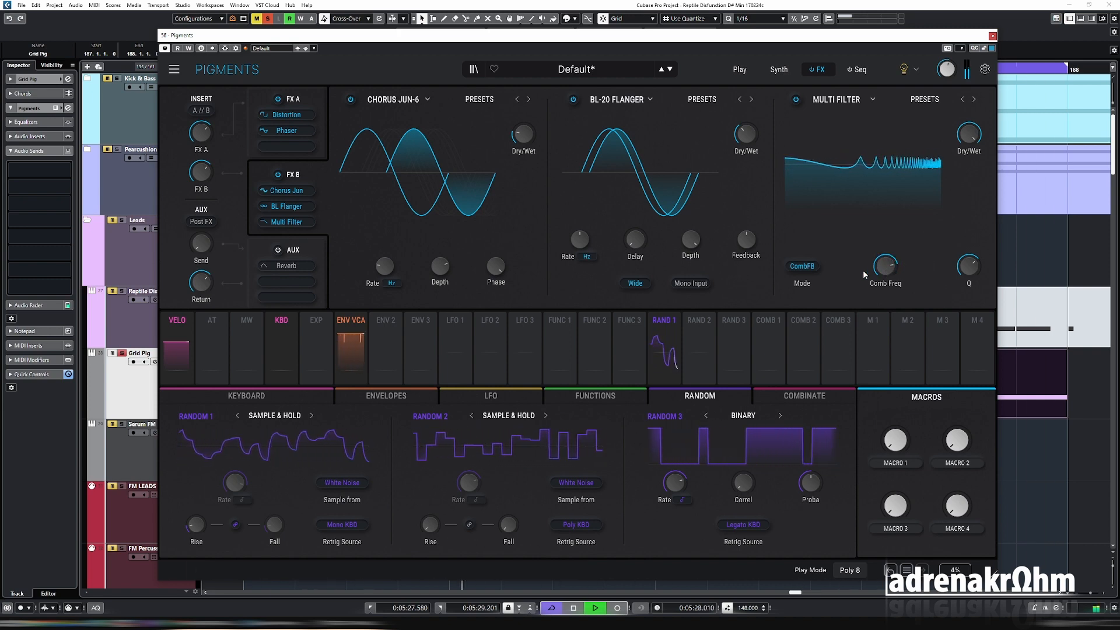
Return to the synth view and audition Engine 1 alone with Engine 2 bypassed.
left_click(778, 70)
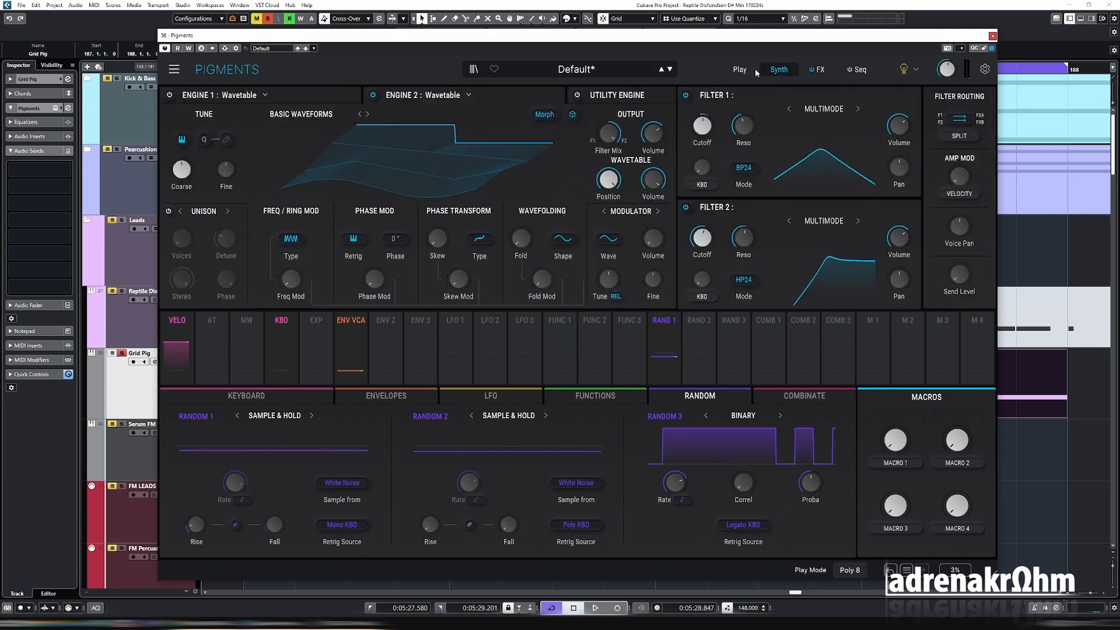
left_click(742, 70)
left_click(779, 70)
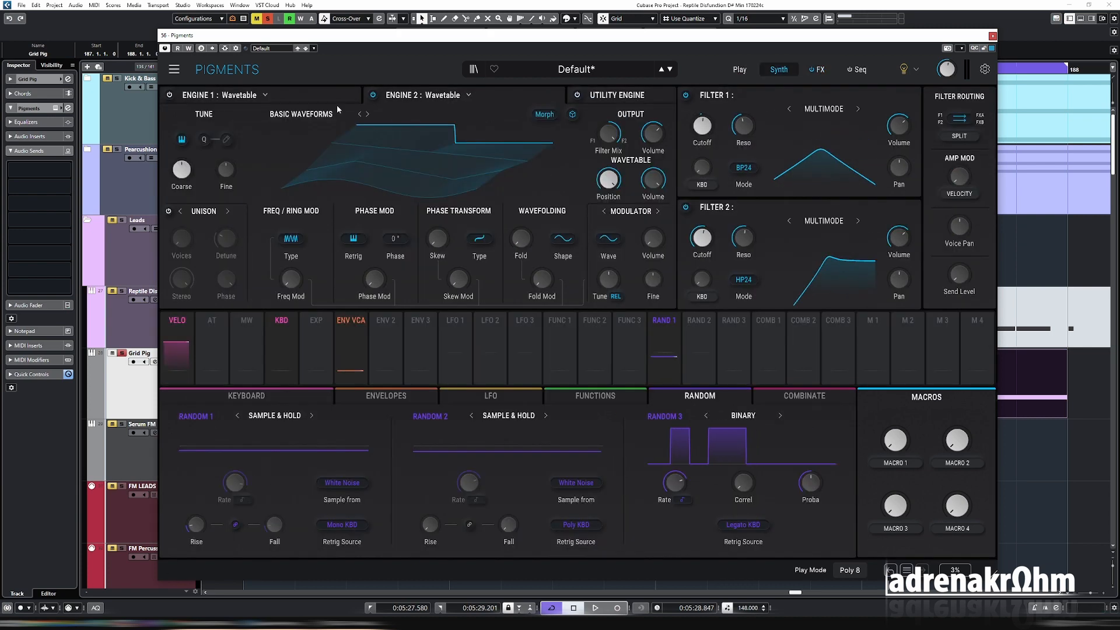
left_click(224, 97)
left_click(376, 97)
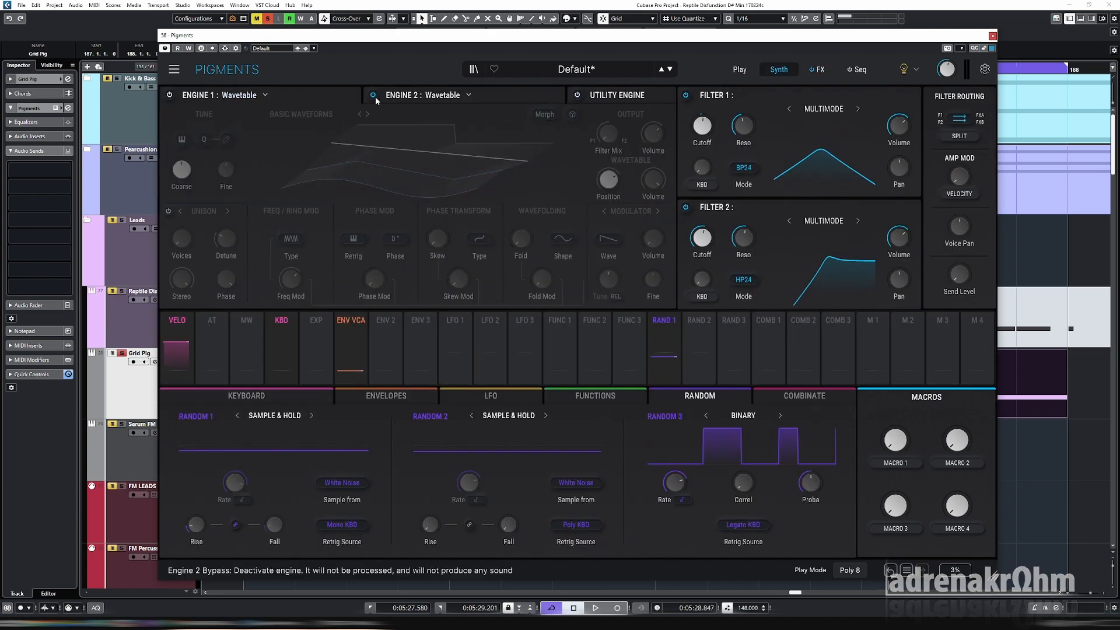
left_click(169, 95)
key("space")
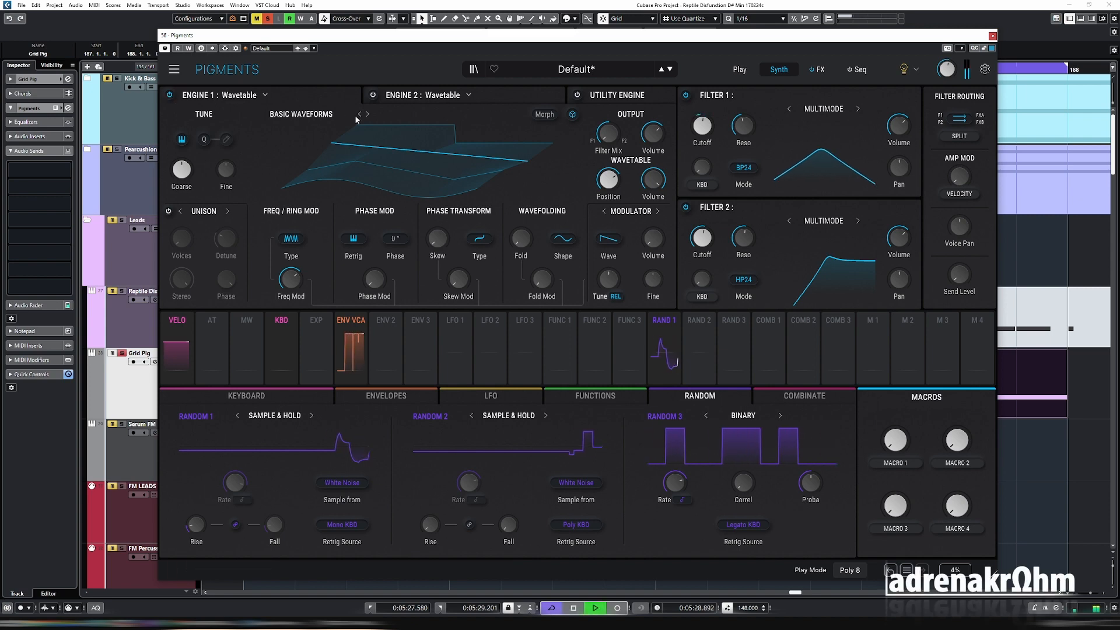
key("space")
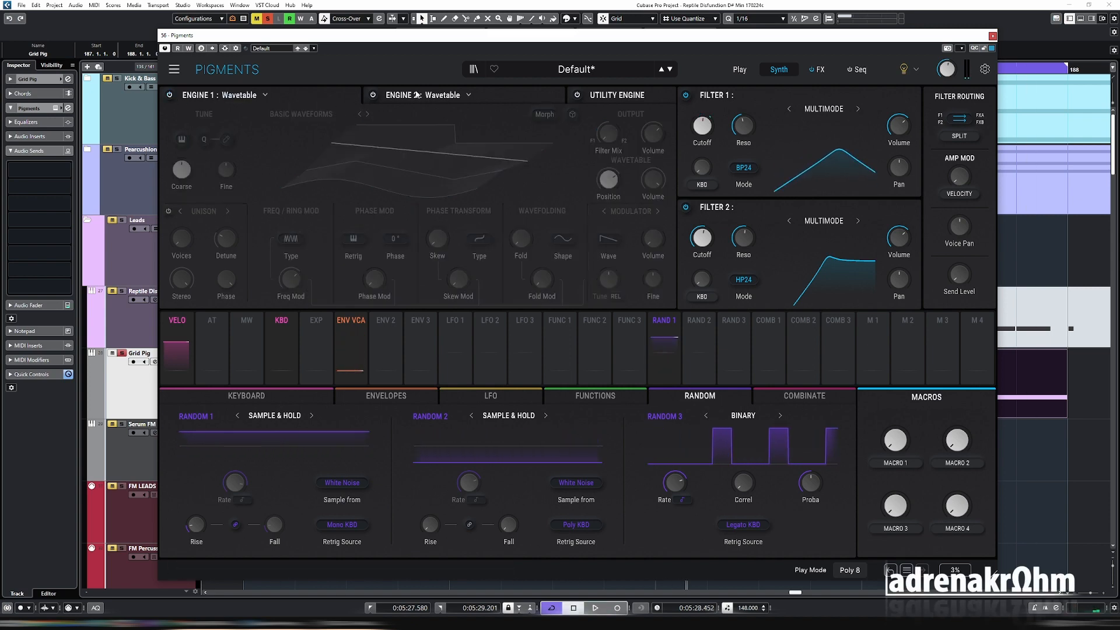
Audition Engine 2 alone with Engine 1 bypassed.
left_click(408, 95)
left_click(371, 97)
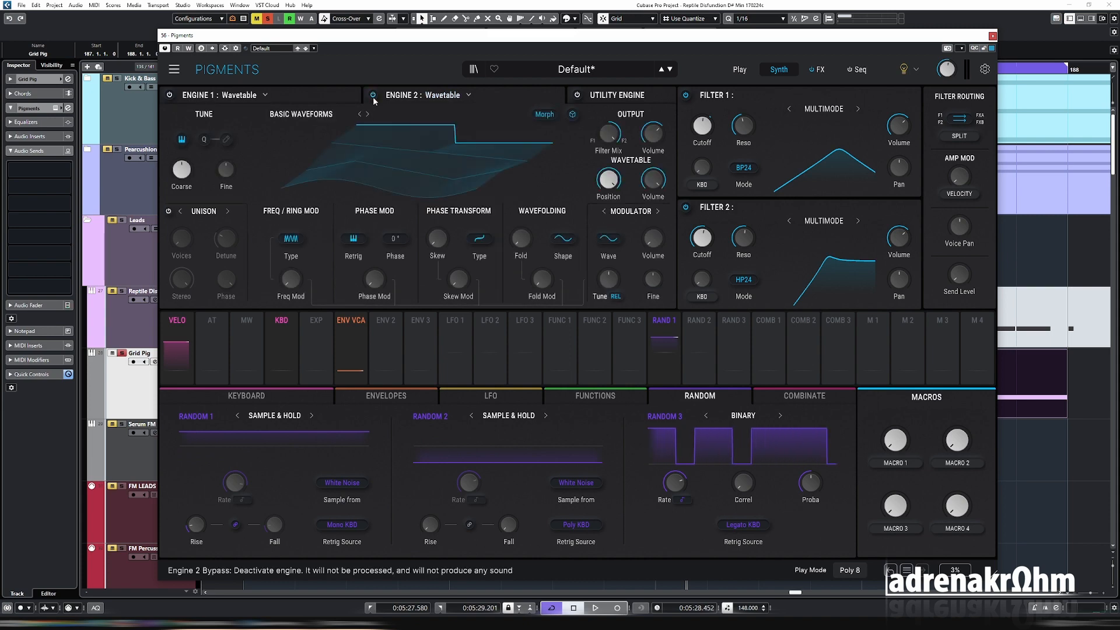
key("space")
key("space")
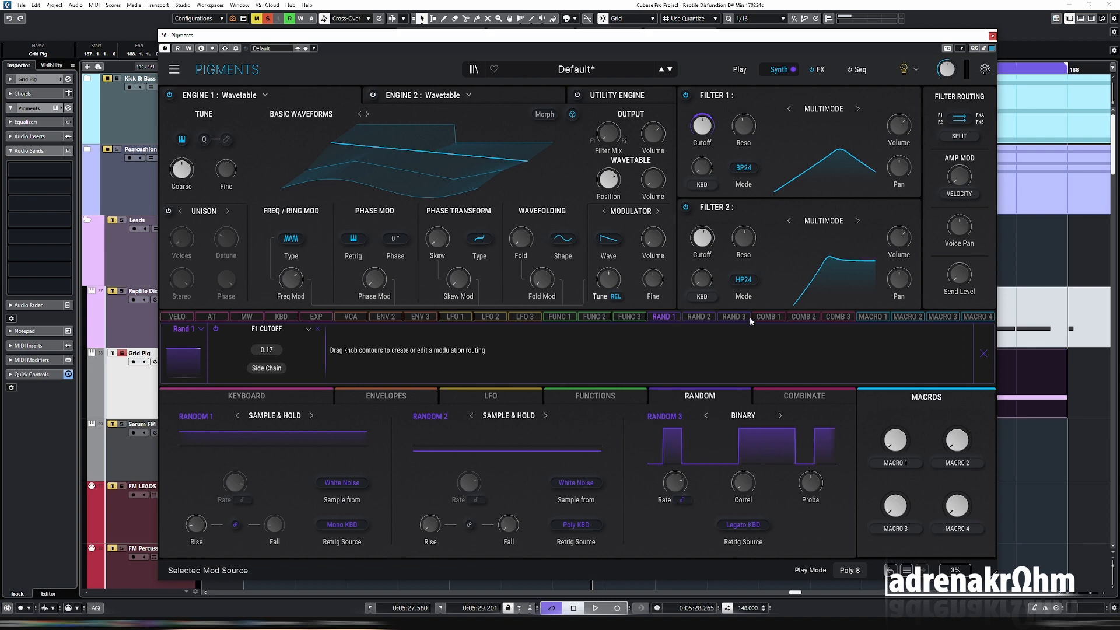
Shape Combinate 1's remap curve into a step falling from maximum to minimum at its midpoint, and set its source to Velocity.
left_click(770, 317)
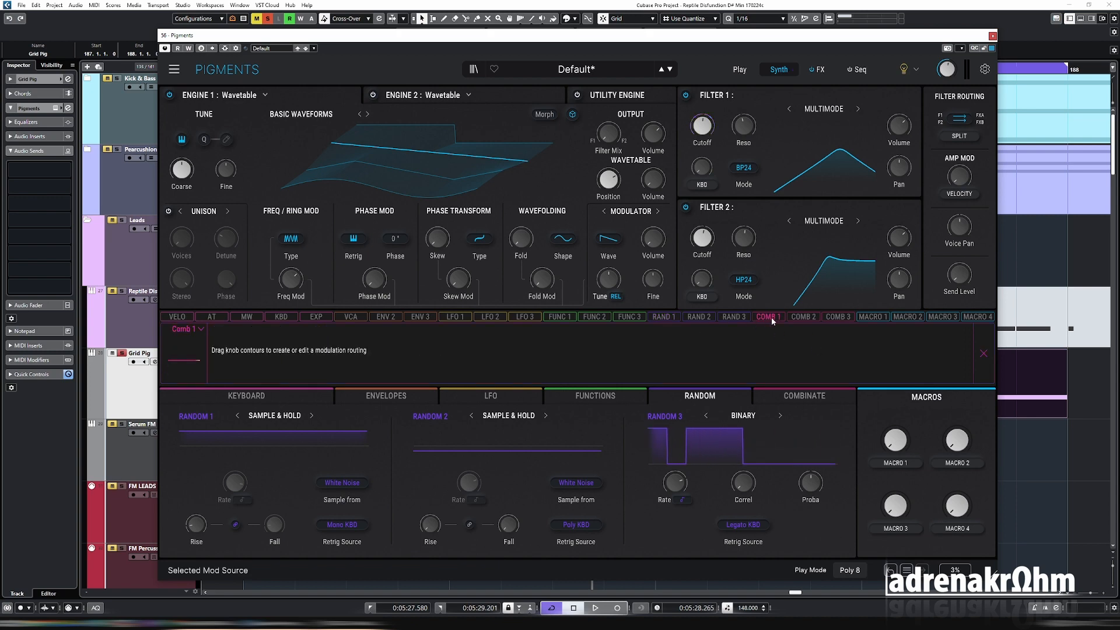
left_click(808, 399)
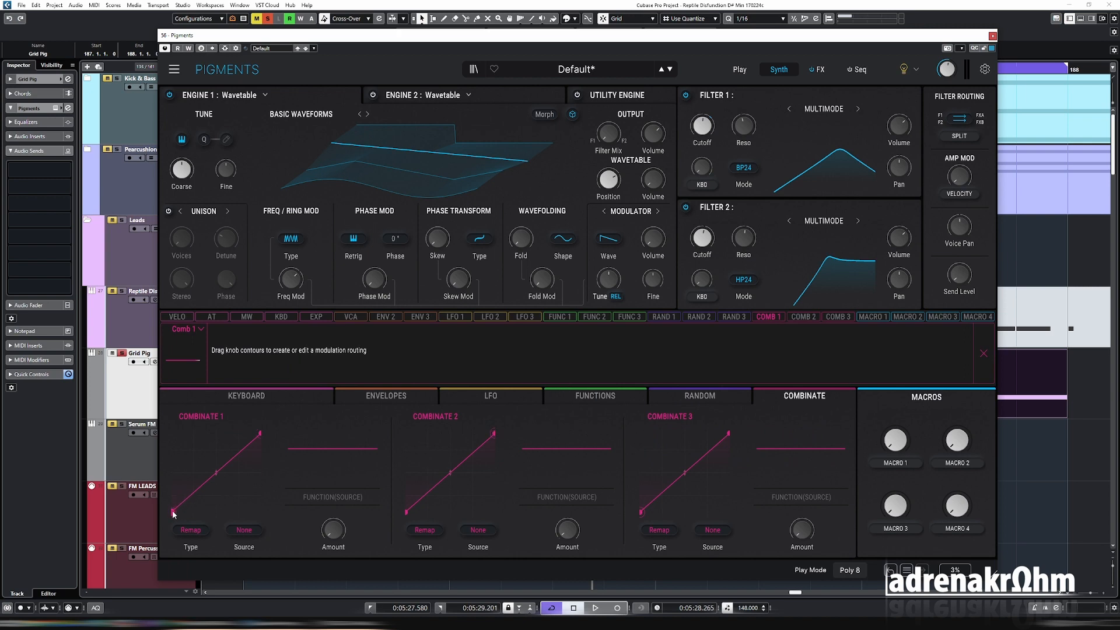
left_click_drag(173, 514, 179, 418)
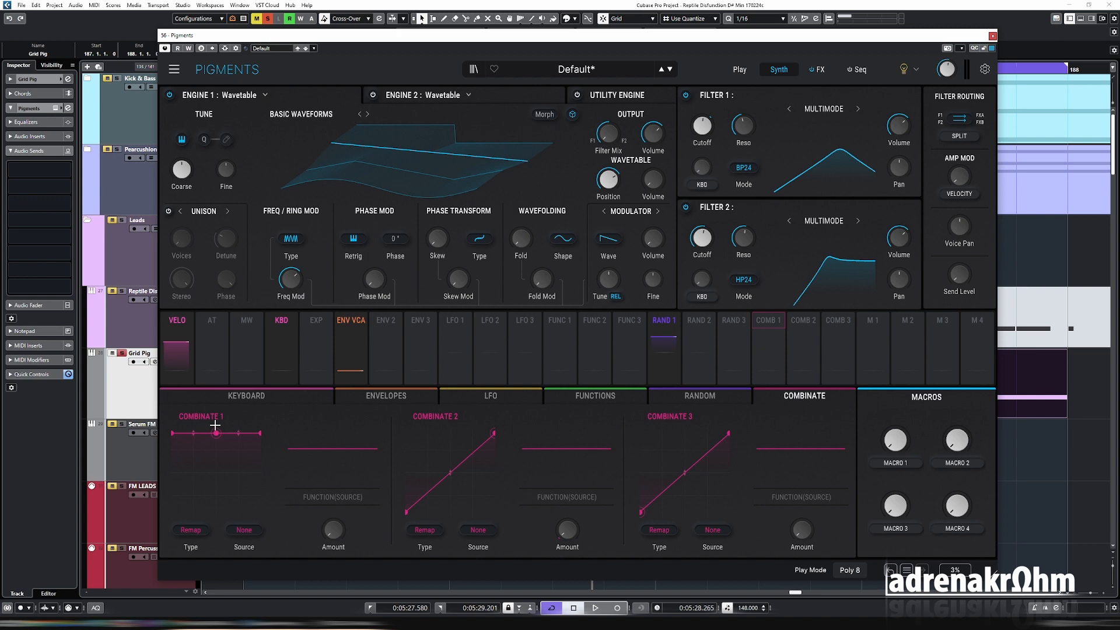
left_click_drag(217, 434, 260, 531)
left_click(244, 530)
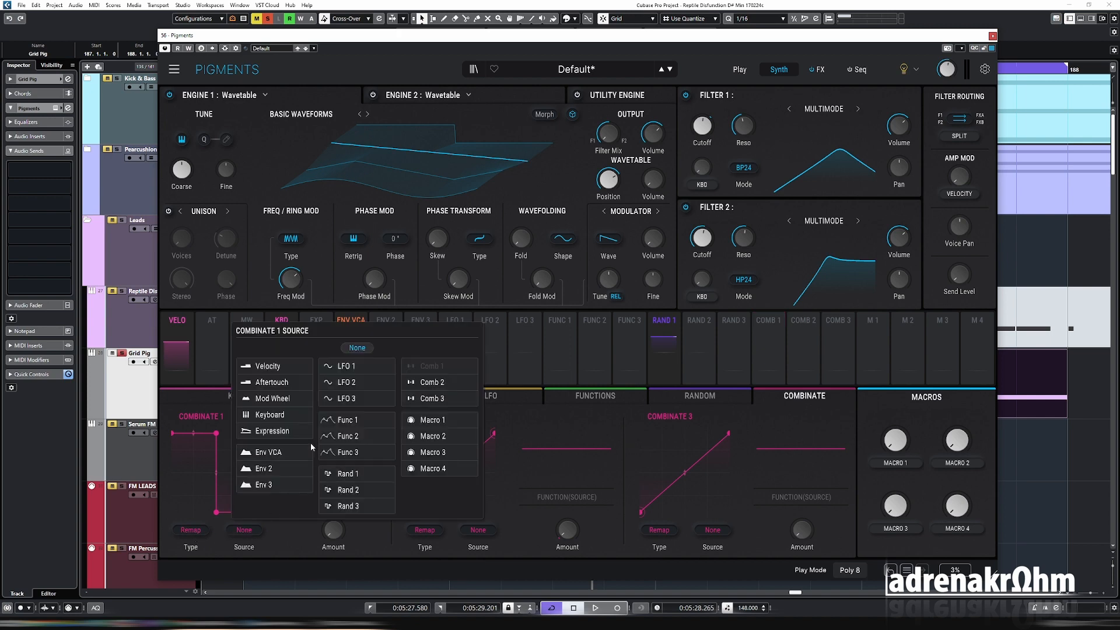
left_click(272, 366)
Raise Combinate 1's amount and route Comb 1 to Engine 1's wavetable volume with a modulation amount of 1.00.
mouse_move(334, 539)
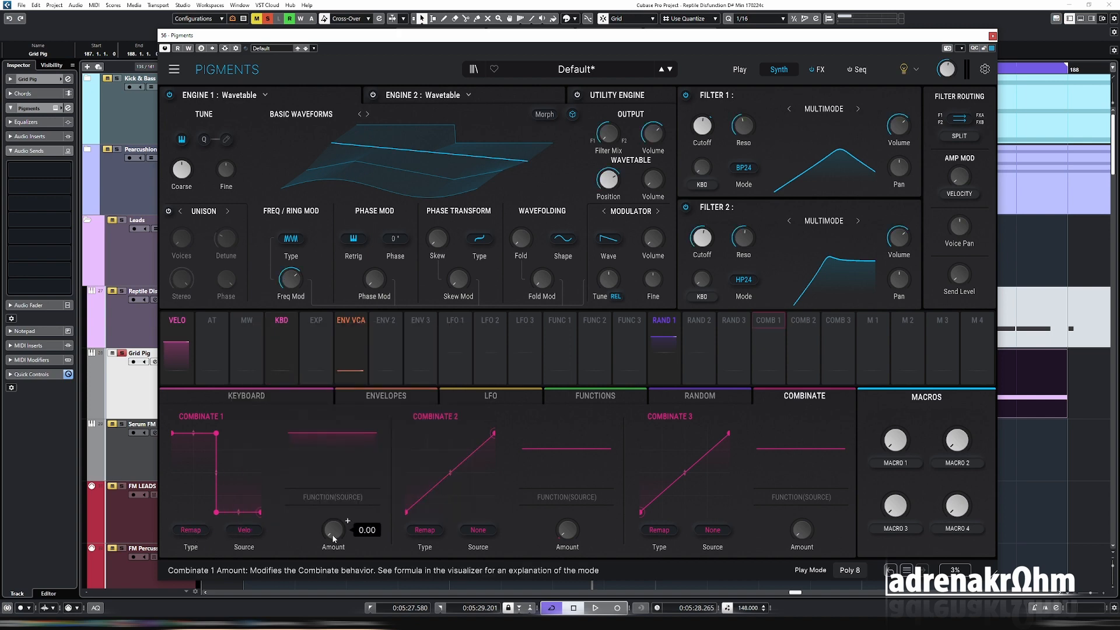
left_click_drag(334, 531, 334, 502)
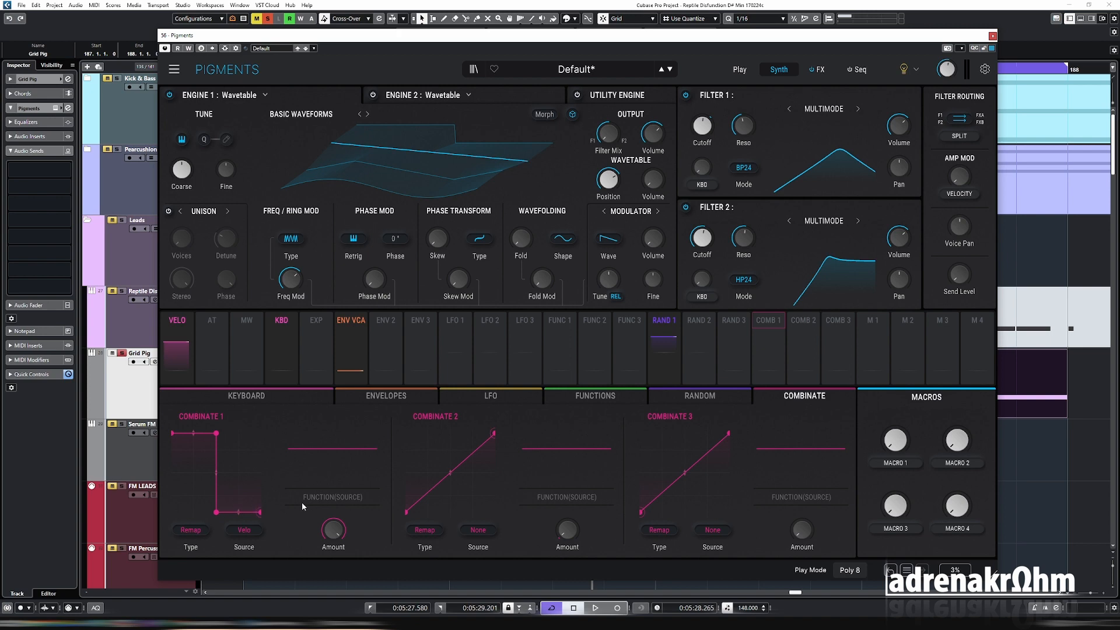
left_click(777, 324)
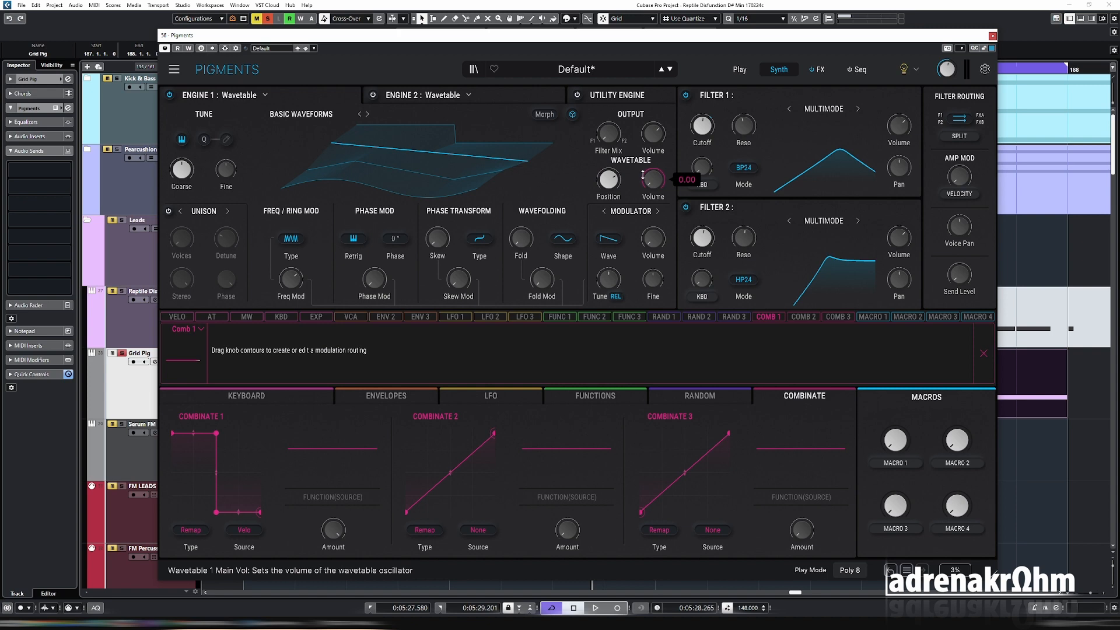
left_click_drag(643, 175, 642, 168)
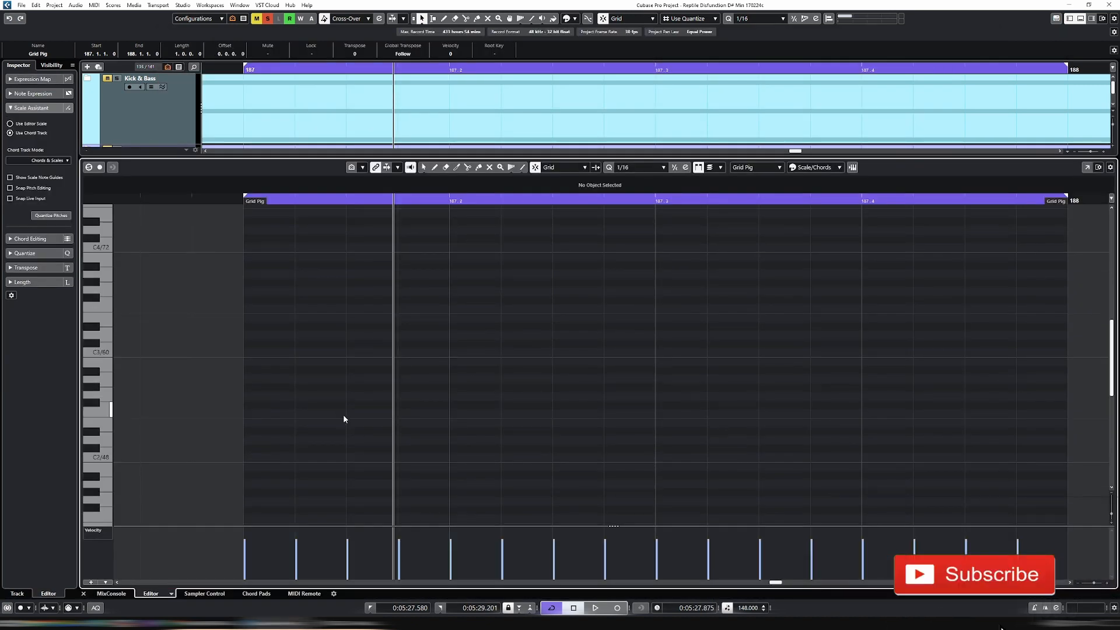
Lower the velocities of all D#1 notes in the Grid Pig part to a uniform low level in the key editor, checking with playback.
scroll(344, 419, "down", 5)
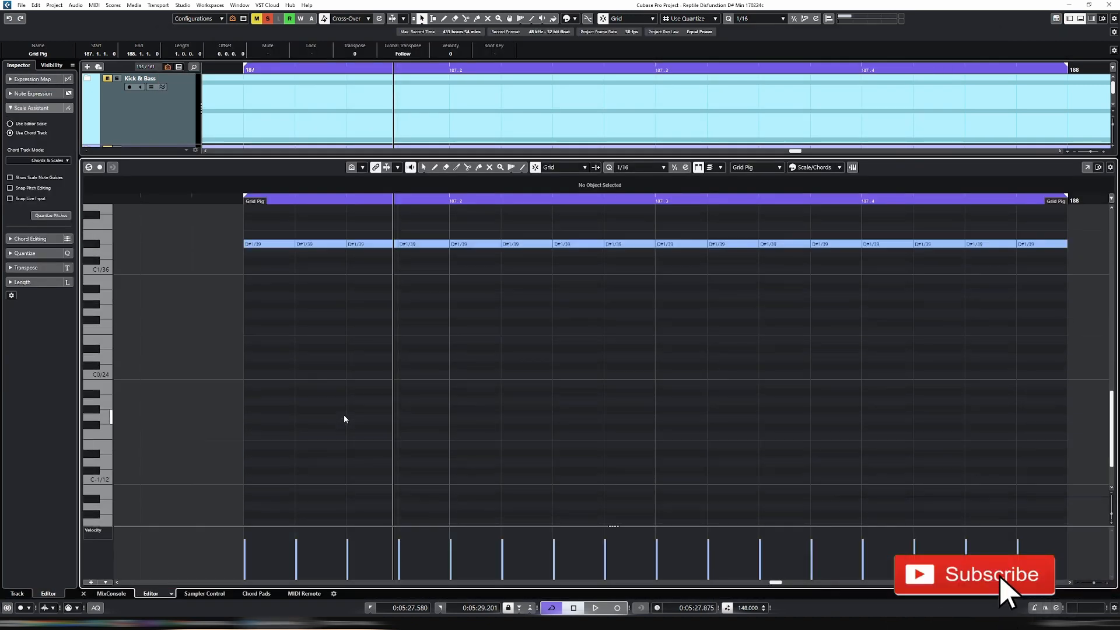
key("space")
key("space")
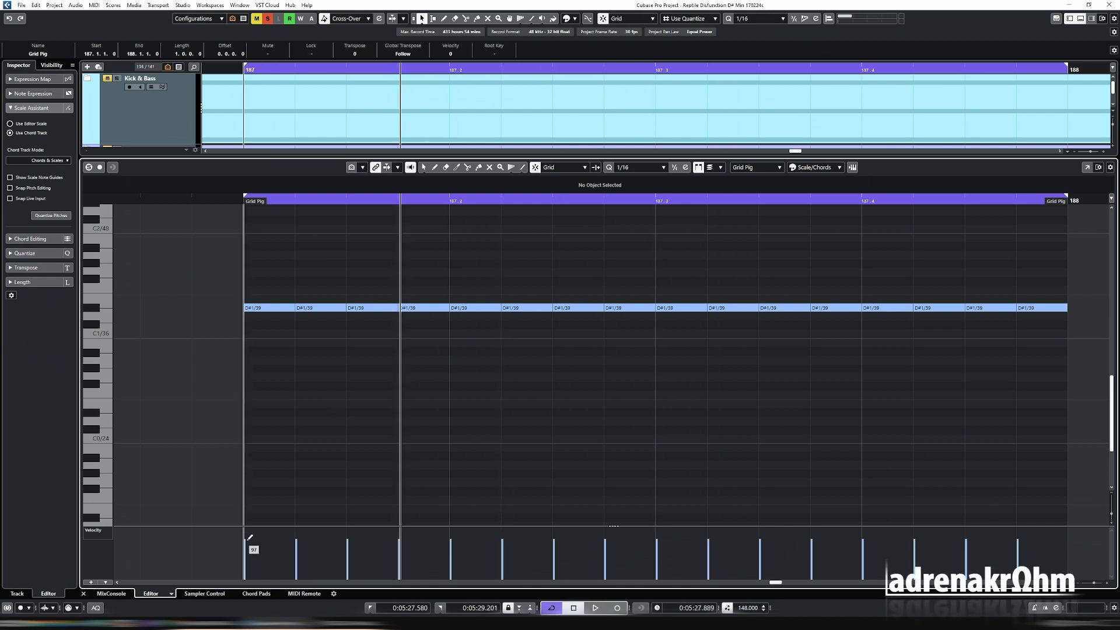
left_click_drag(251, 565, 1068, 563)
key("space")
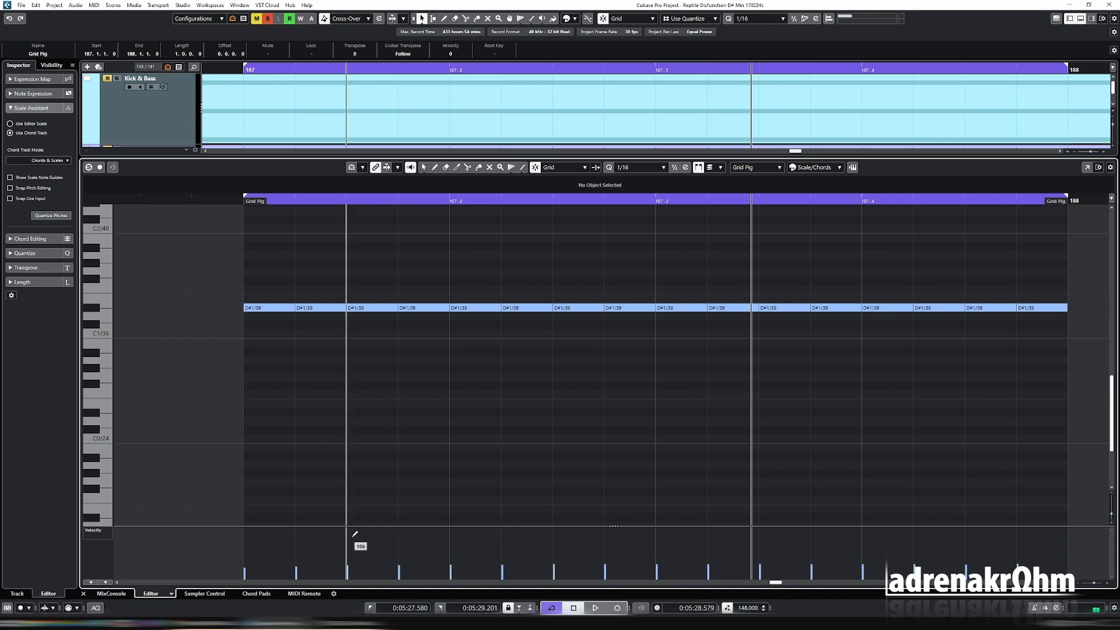
Raise the velocities of the four notes in beat 2 and the four notes in beat 4 to maximum while listening to the pattern.
mouse_move(462, 541)
left_mouse_down()
mouse_move(503, 513)
mouse_move(622, 519)
left_mouse_up()
left_click_drag(872, 535, 1025, 512)
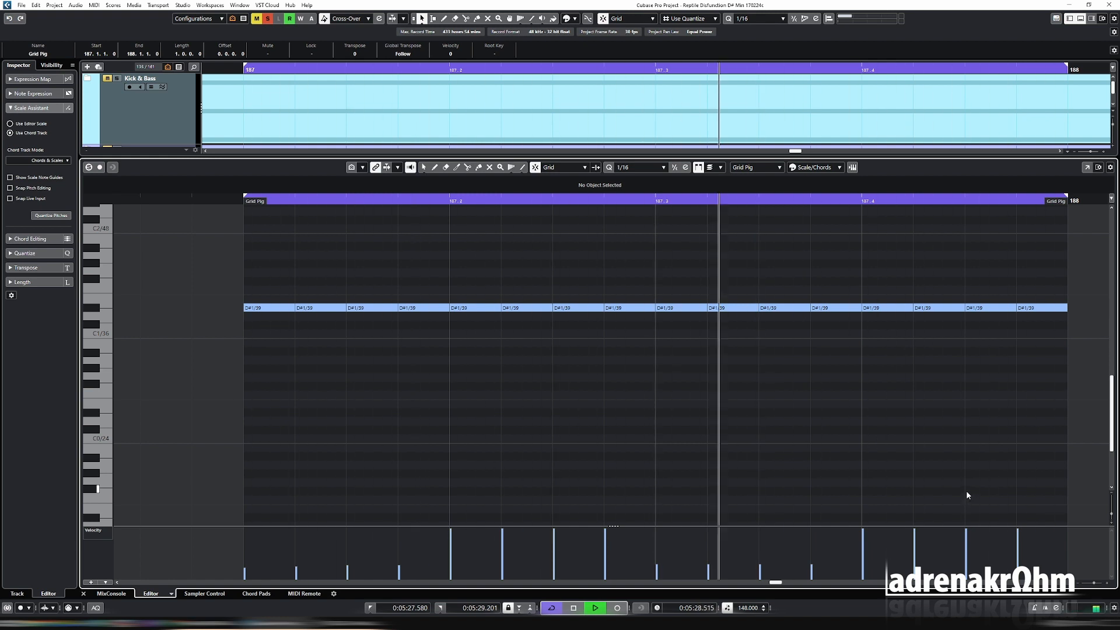
key("space")
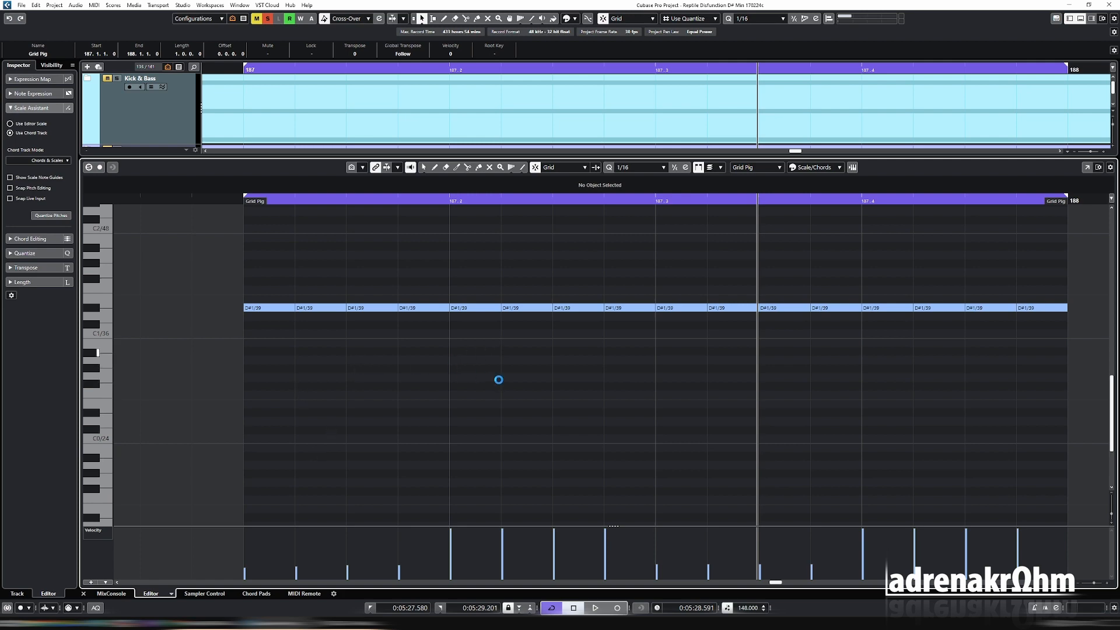
Reopen the Pigments window and shape Combinate 2's remap curve into a step rising from minimum to maximum at its midpoint.
key("Return")
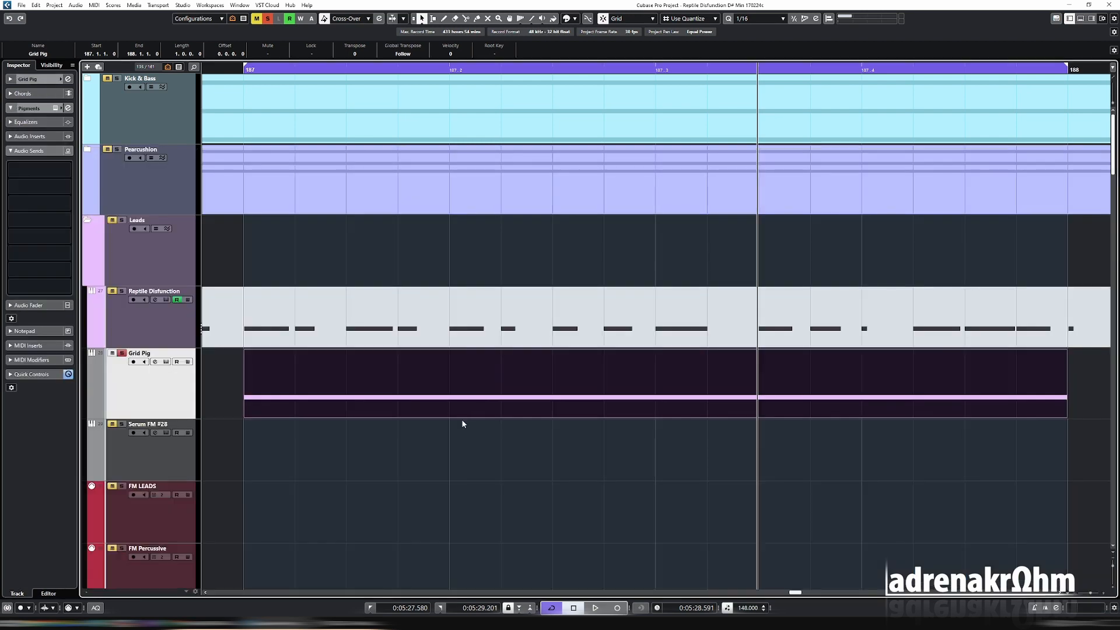
key("e")
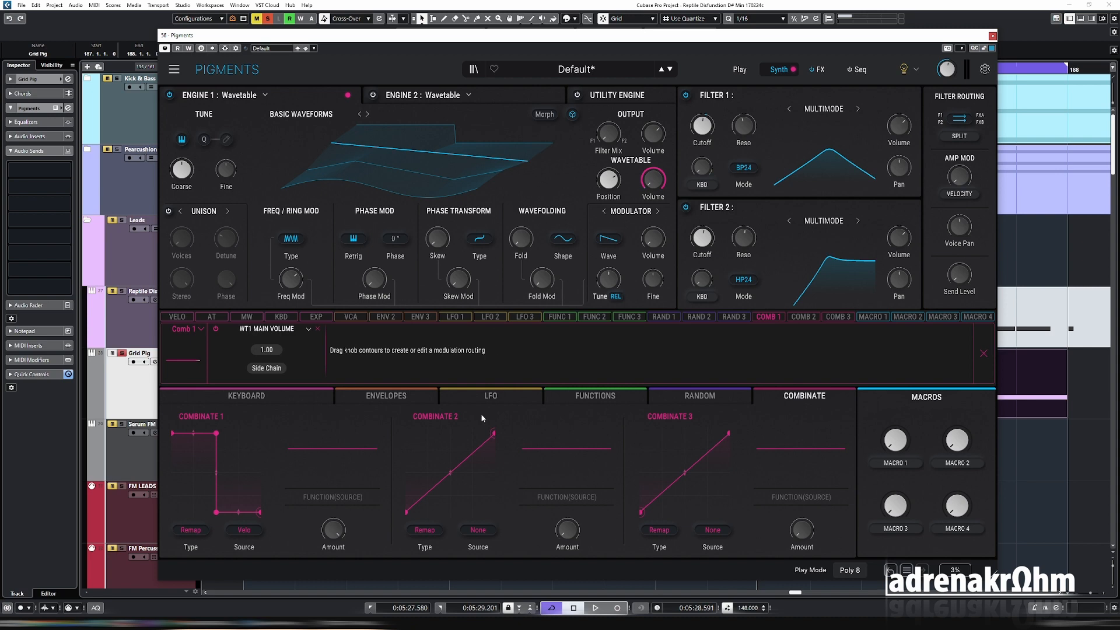
left_click_drag(450, 473, 449, 544)
left_click_drag(487, 443, 450, 433)
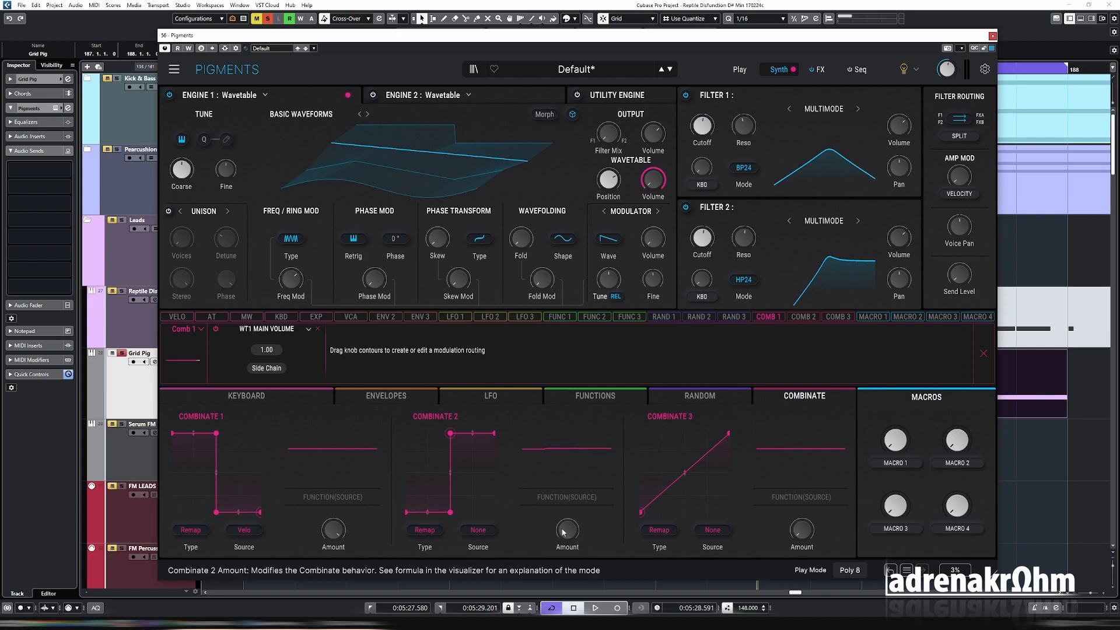
Set Combinate 2's source to Velocity and route Comb 2 to Engine 2's wavetable volume with a modulation amount of 1.00.
left_click(478, 531)
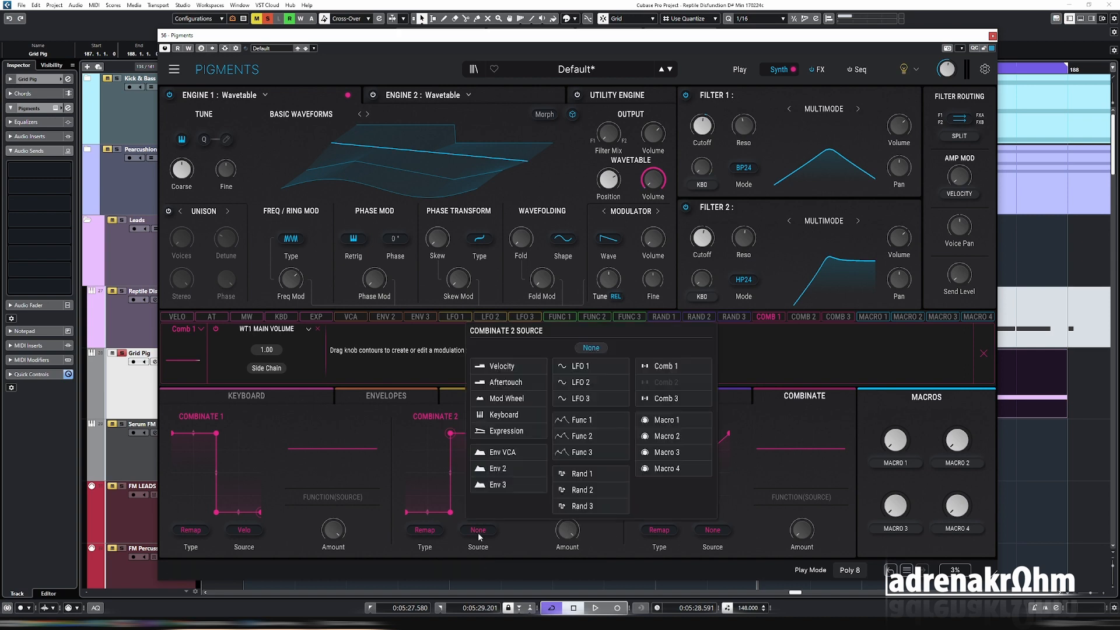
left_click(496, 367)
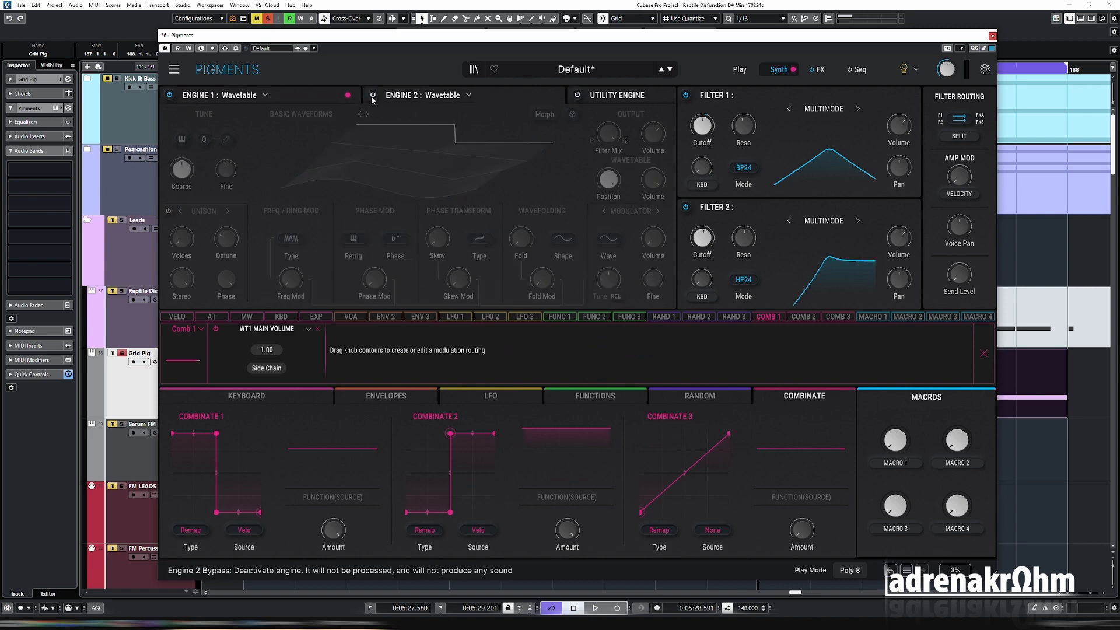
left_click(425, 99)
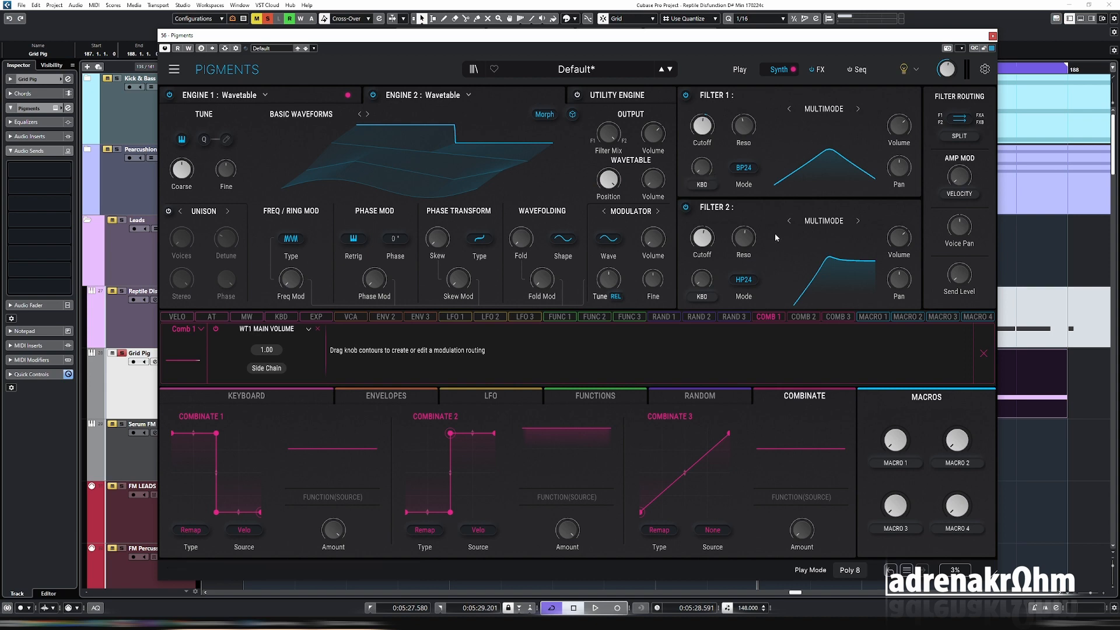
left_click(805, 320)
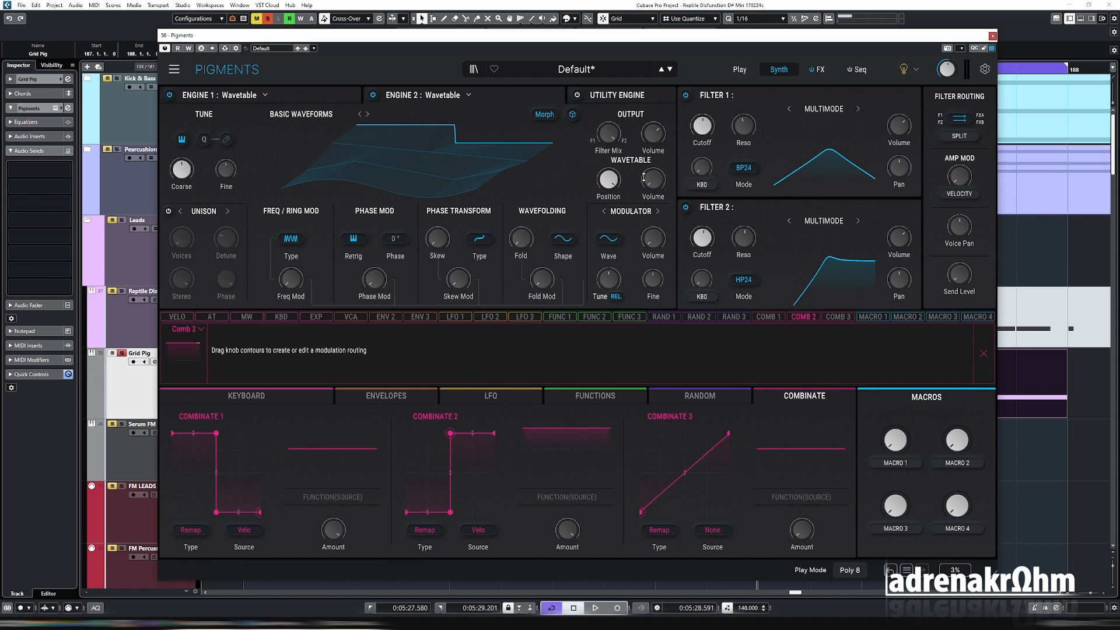
left_click_drag(653, 179, 653, 129)
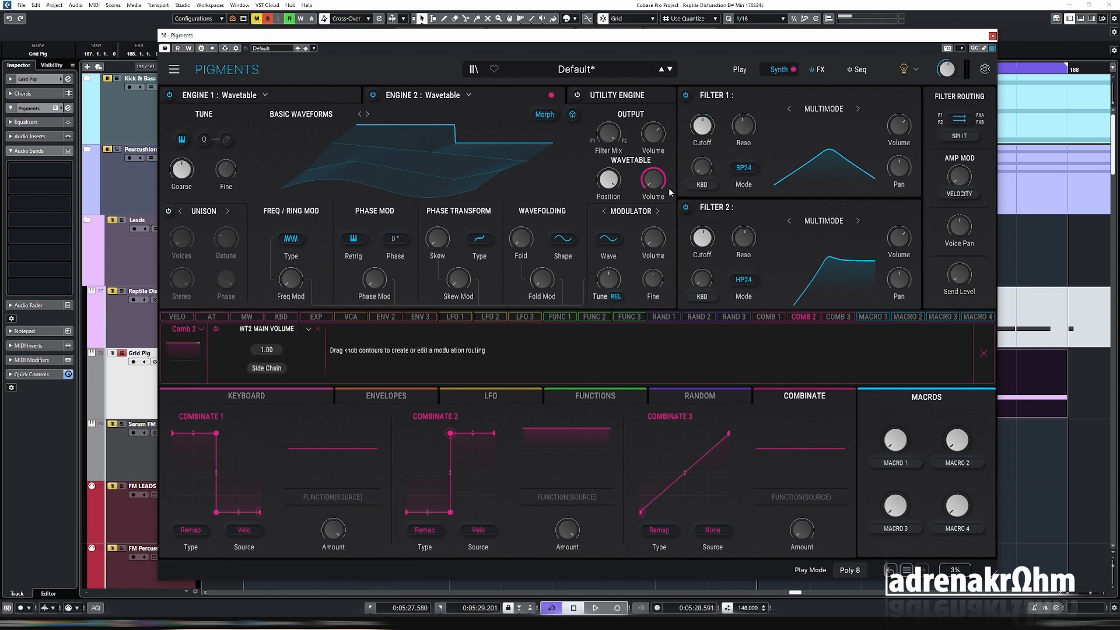
left_click(321, 97)
left_click(992, 36)
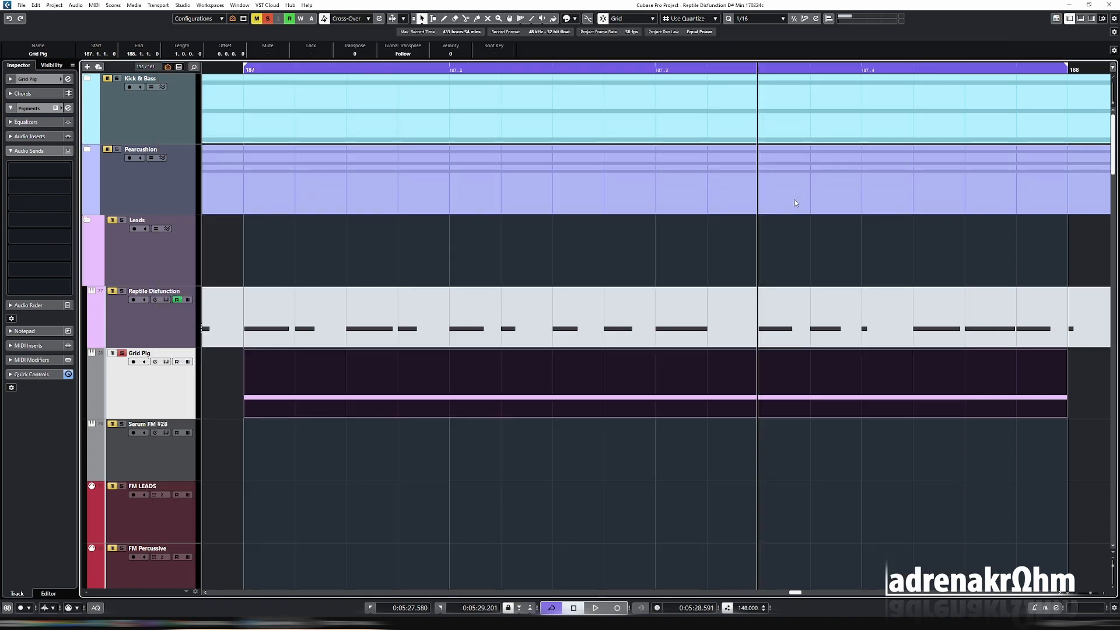
Redraw the D#1 velocities in the Grid Pig part, high in beats 1 and 3 and low in beats 2 and 4, checking with playback.
double_click(609, 388)
scroll(650, 389, "down", 6)
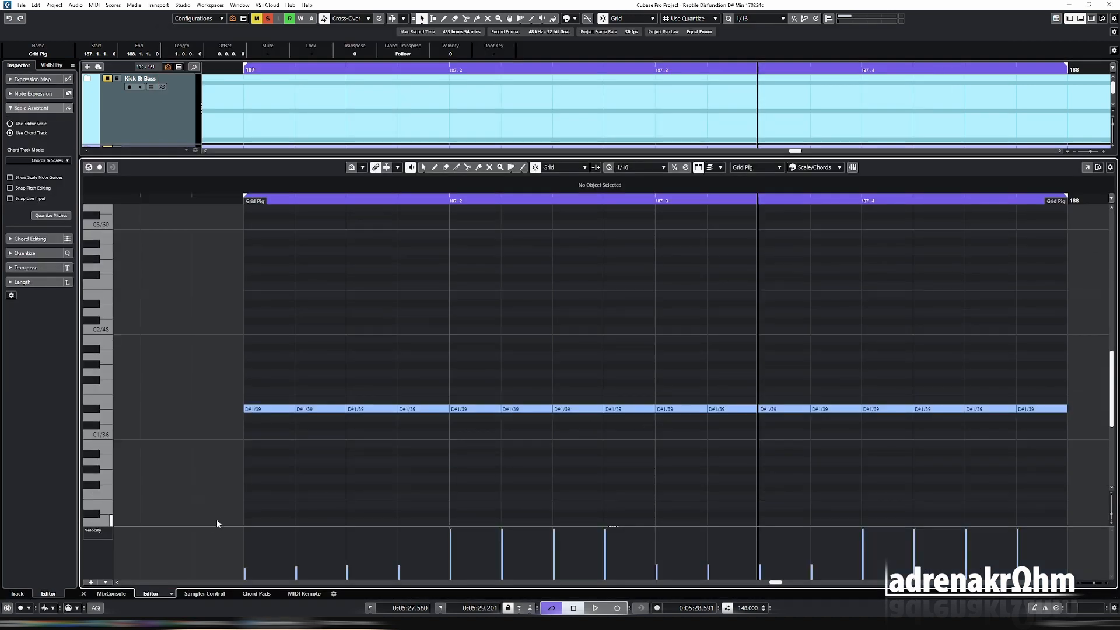
key("8")
mouse_move(254, 542)
left_mouse_down()
mouse_move(370, 533)
mouse_move(426, 505)
left_mouse_up()
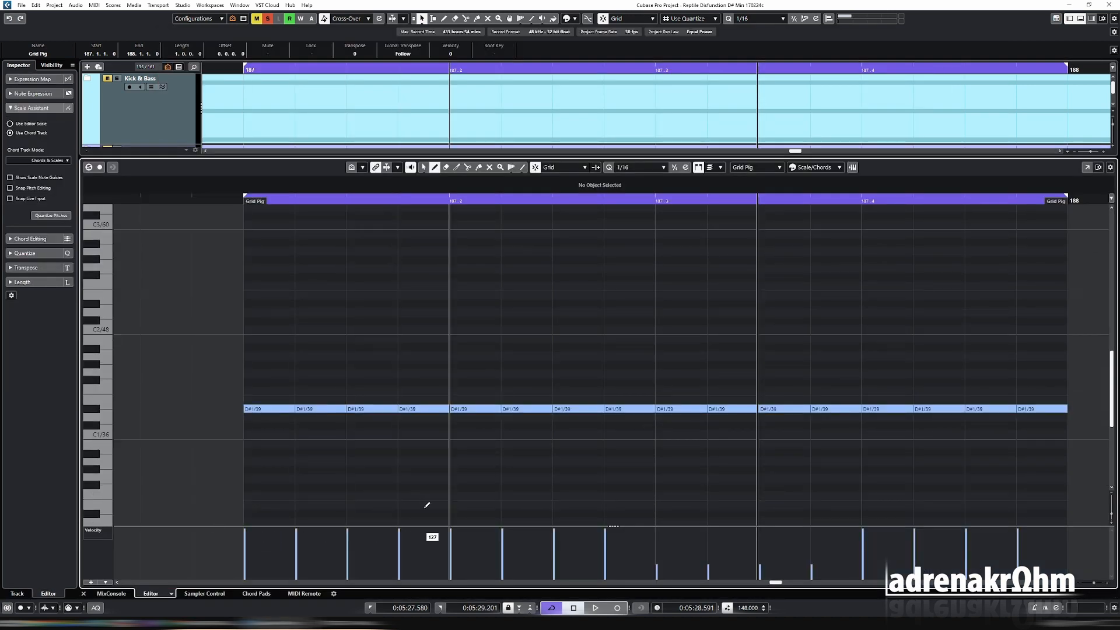
mouse_move(456, 564)
left_mouse_down()
mouse_move(613, 574)
mouse_move(804, 528)
mouse_move(878, 563)
mouse_move(1046, 561)
mouse_move(1027, 548)
left_mouse_up()
key("space")
scroll(378, 336, "down", 2)
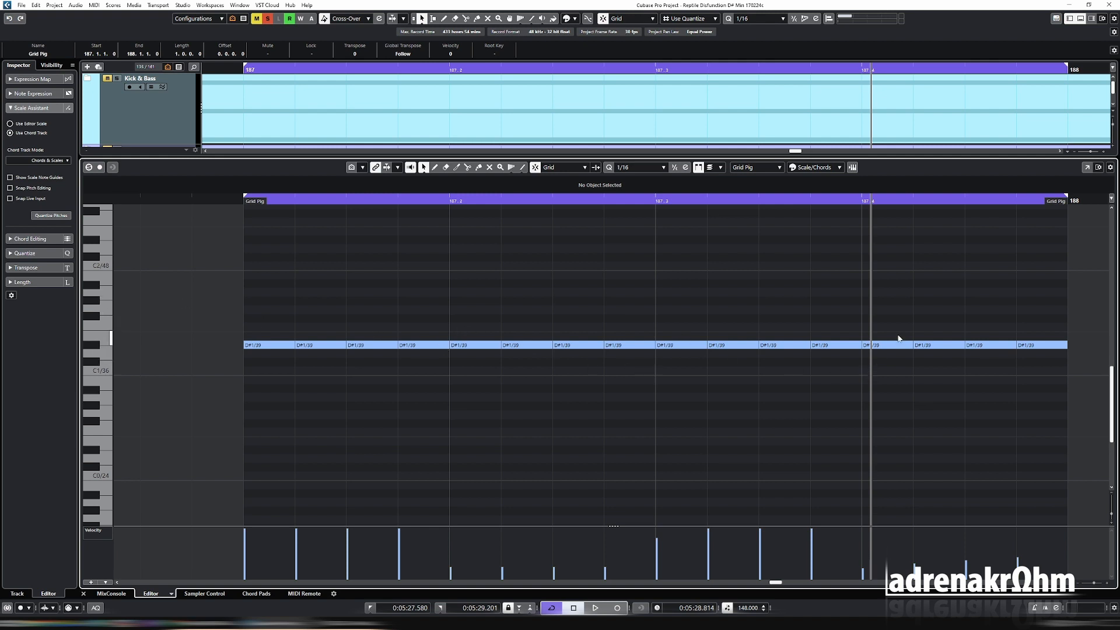
key("space")
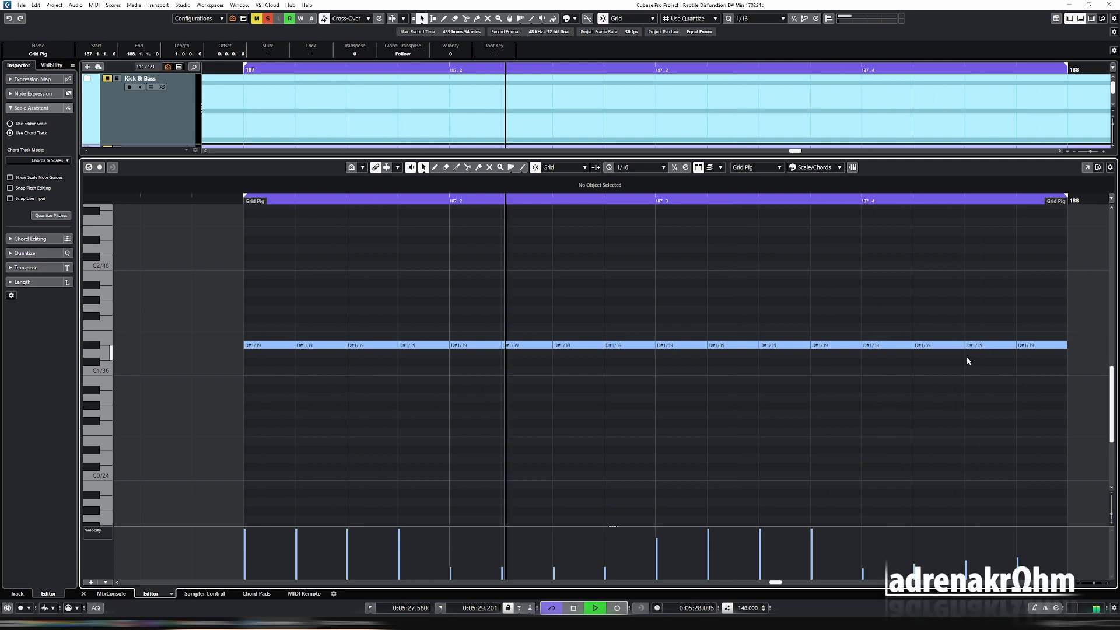
key("space")
key("Return")
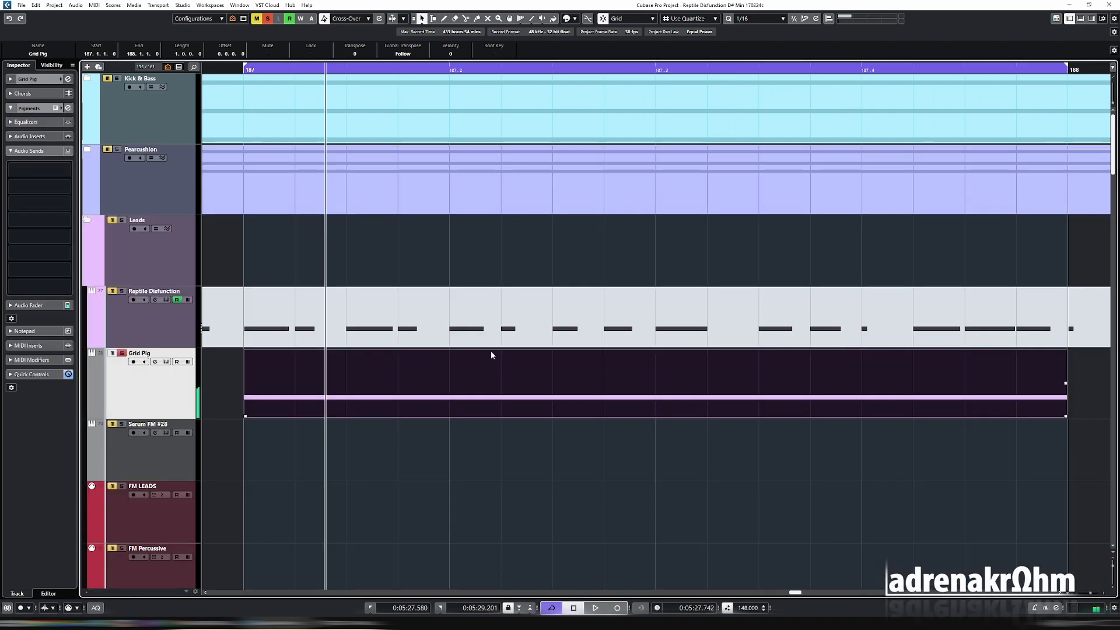
Randomize the velocities and lengths of all D#1 notes in the Grid Pig part during playback.
key("Return")
scroll(547, 314, "down", 6)
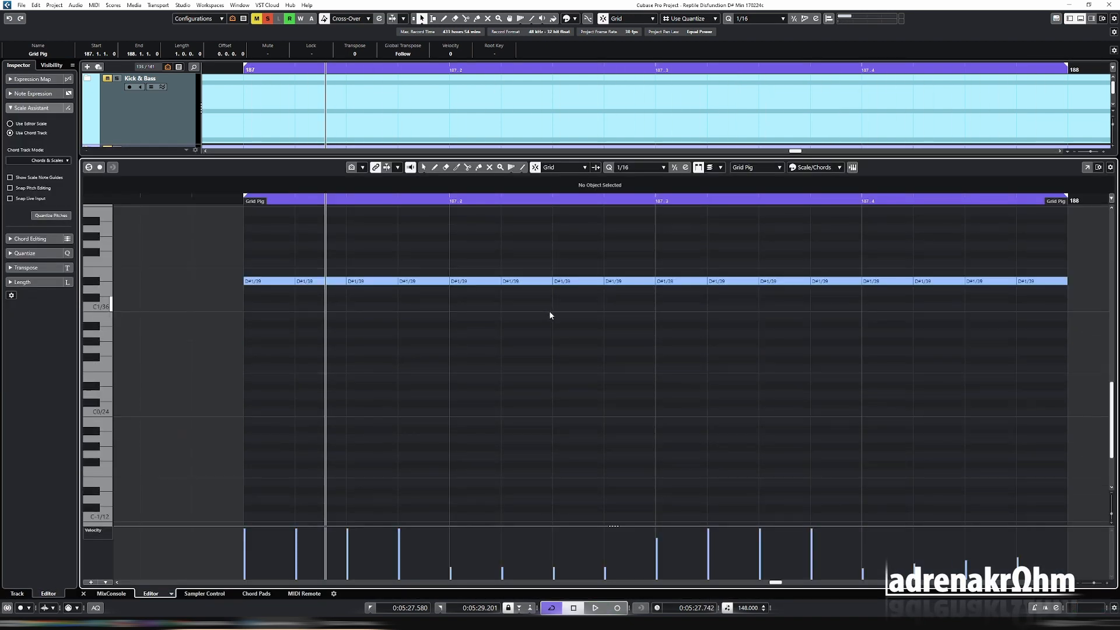
key("ctrl+a")
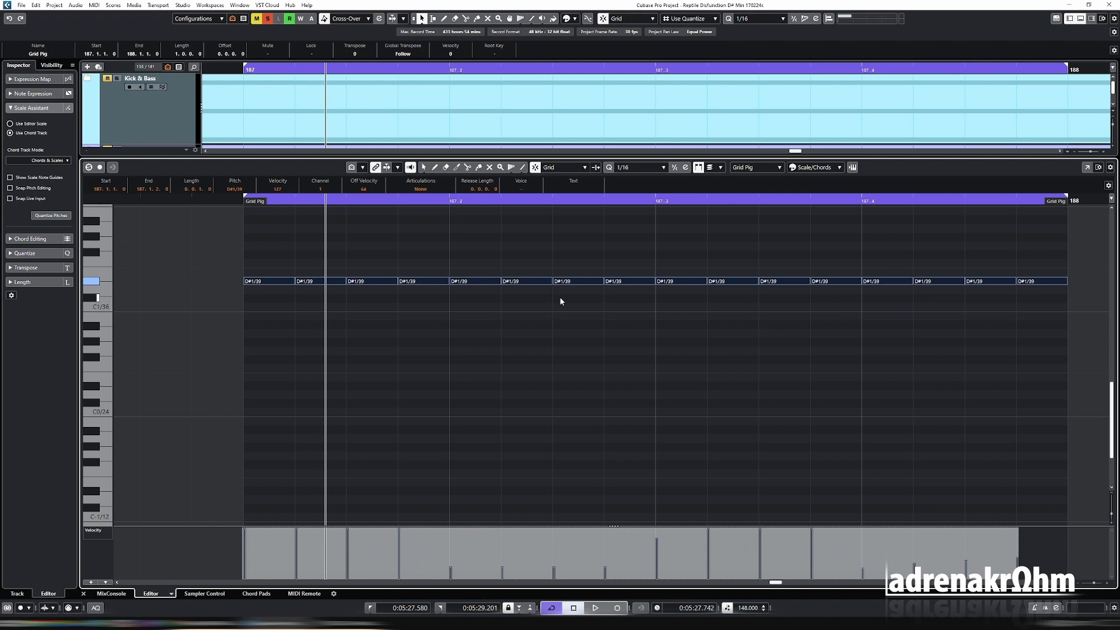
key("r")
key("r")
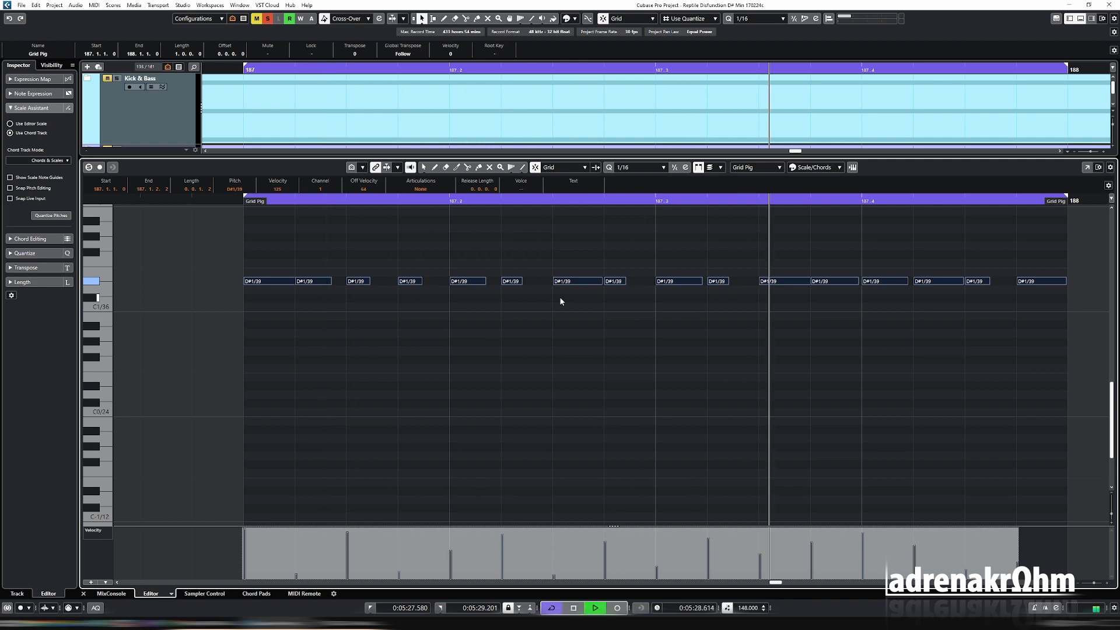
Return to the Pigments window and lower Engine 2's coarse tuning while the pattern plays.
key("Return")
key("e")
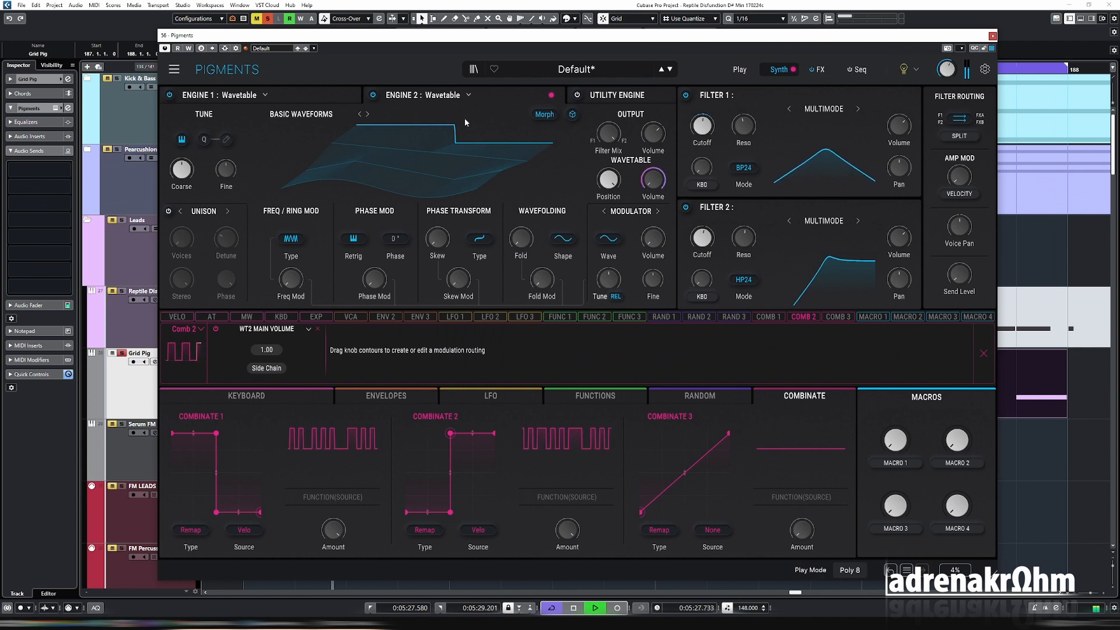
left_click_drag(182, 169, 182, 192)
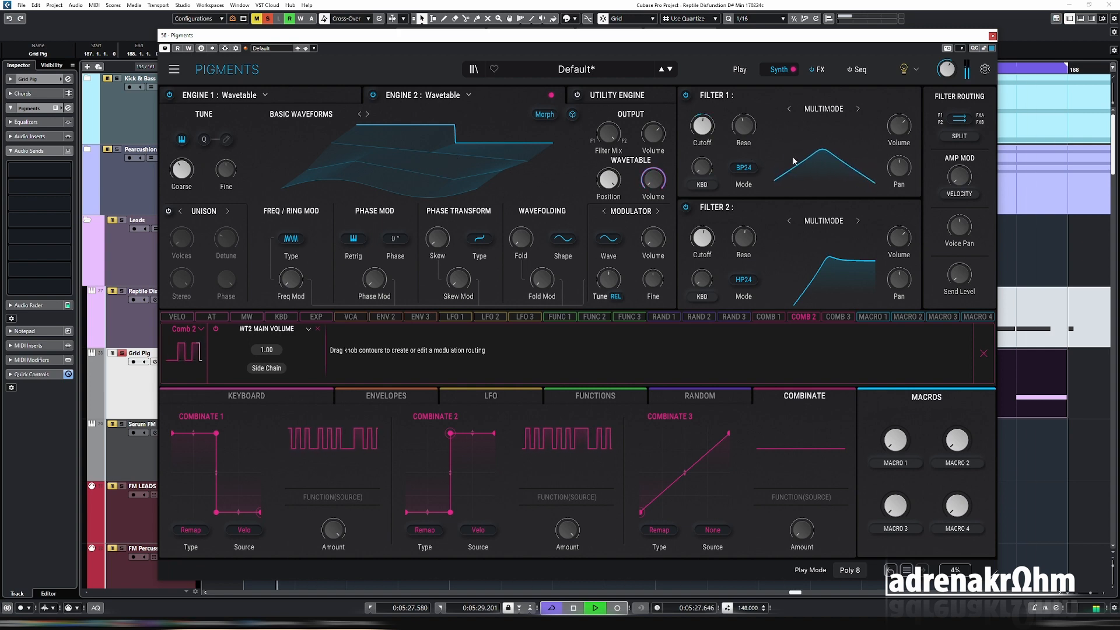
Enable the Aux effects bus and replace its Reverb with a Tape Echo in Ping Pong mode with a shorter time.
left_click(816, 70)
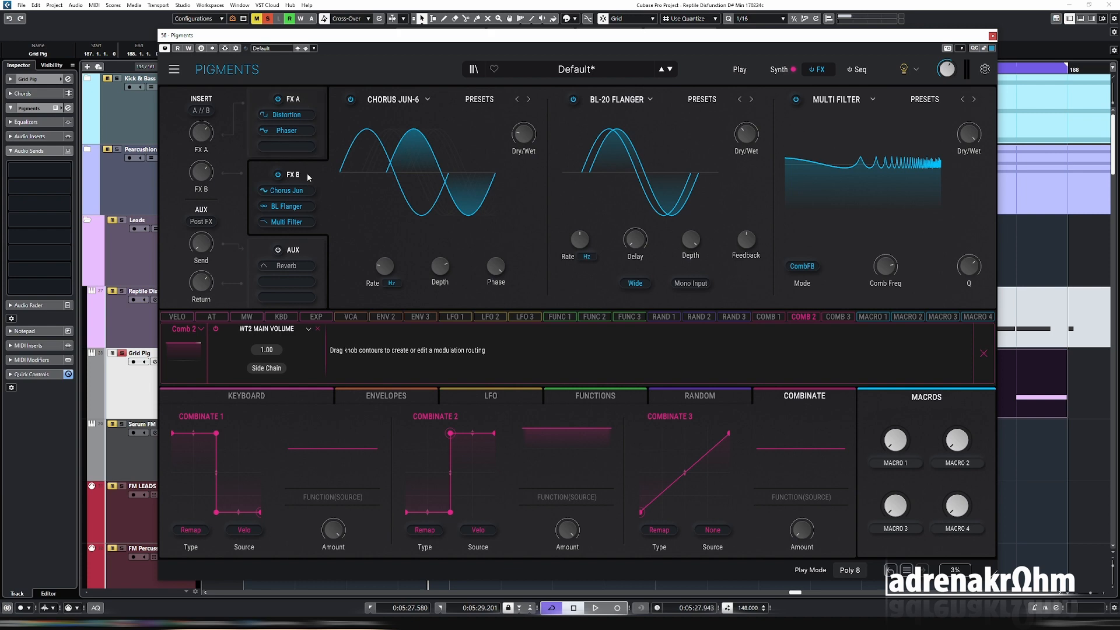
left_click(308, 265)
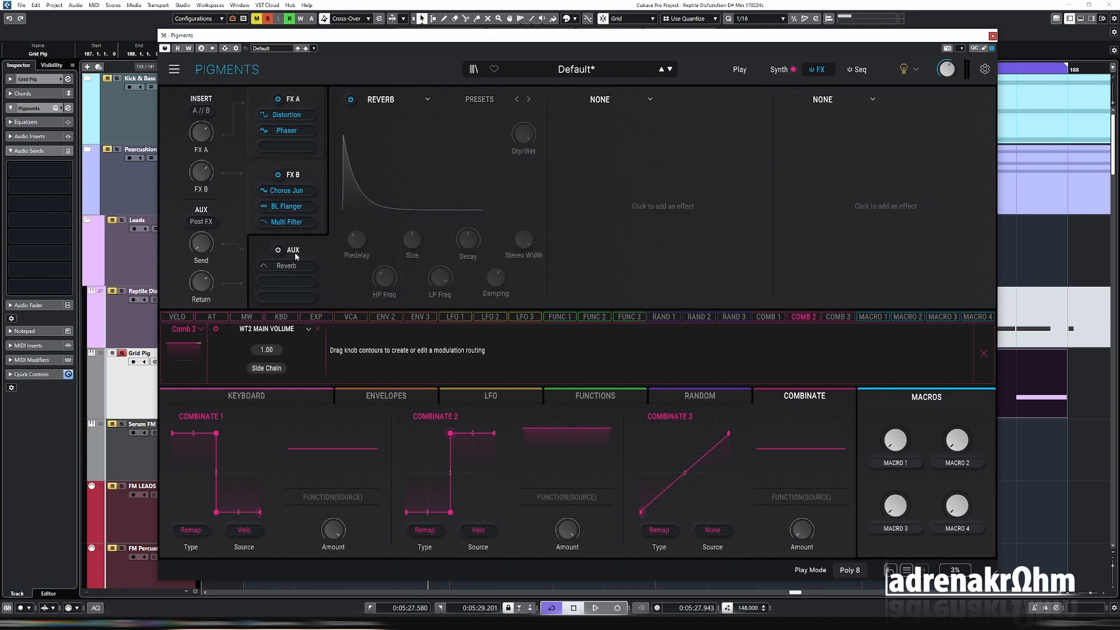
left_click(278, 249)
left_click(427, 100)
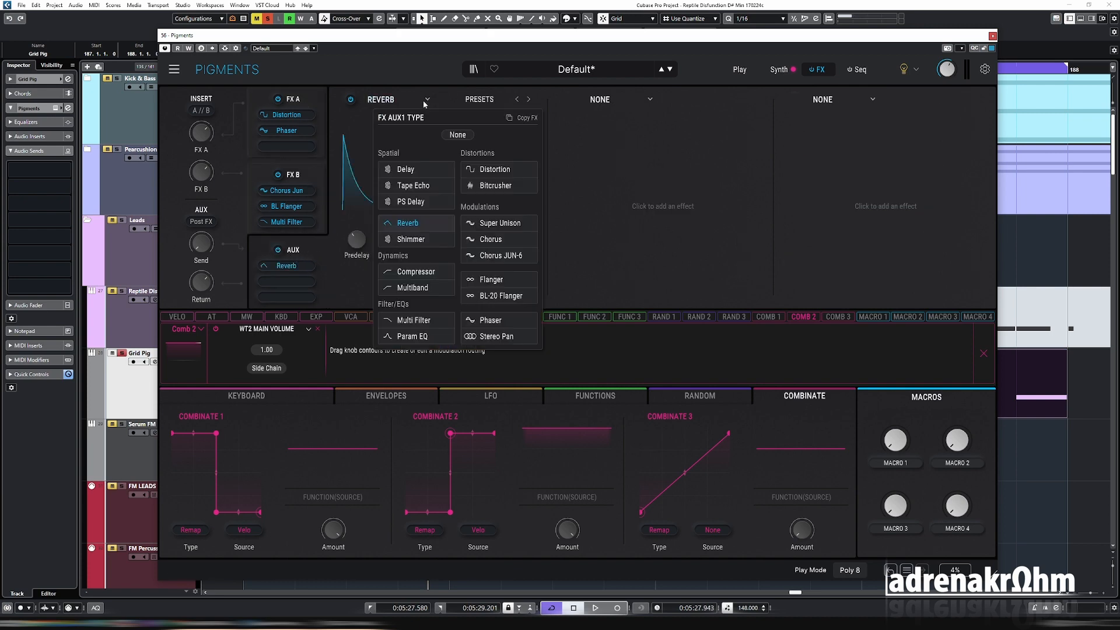
left_click(446, 187)
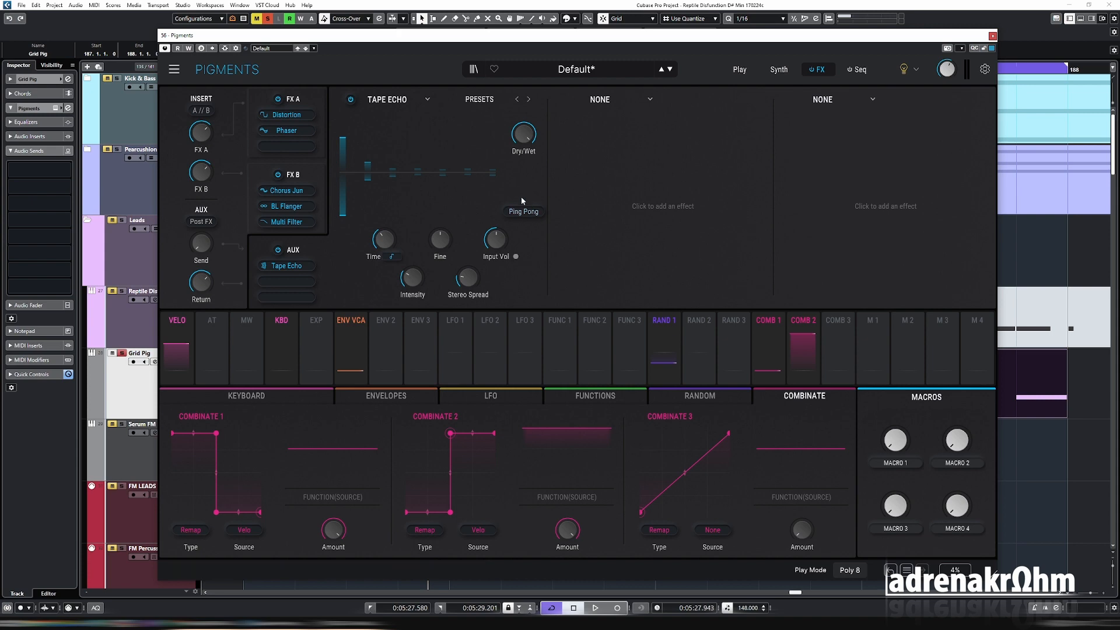
left_click(524, 211)
left_click_drag(385, 238, 385, 248)
Add a Reverb to the second Aux effect slot and raise the Aux send level during playback.
left_click(663, 206)
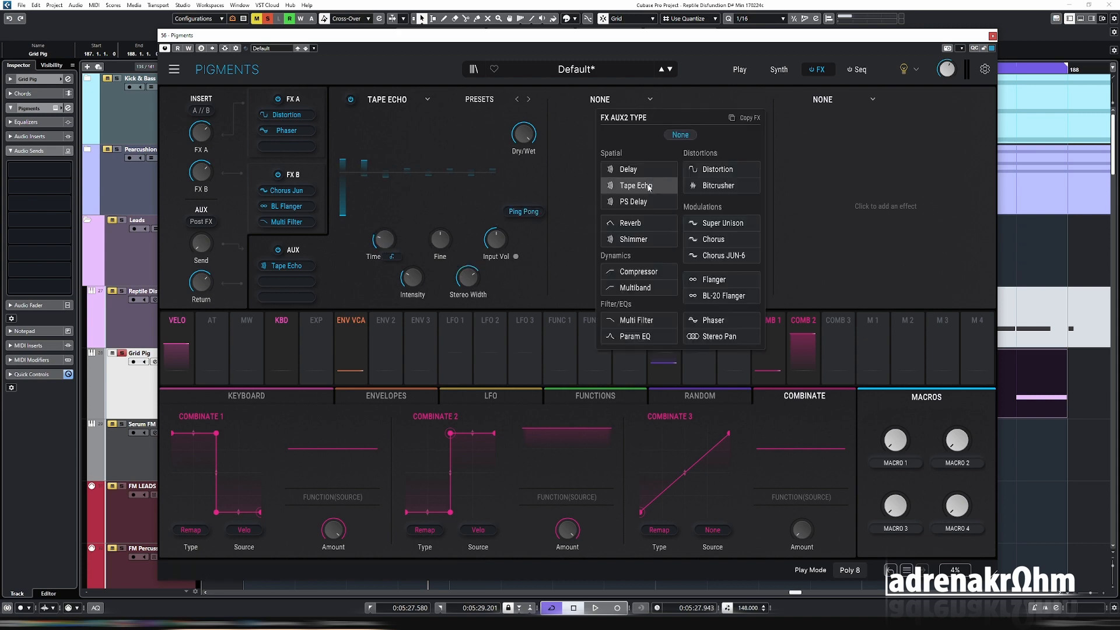
left_click(639, 224)
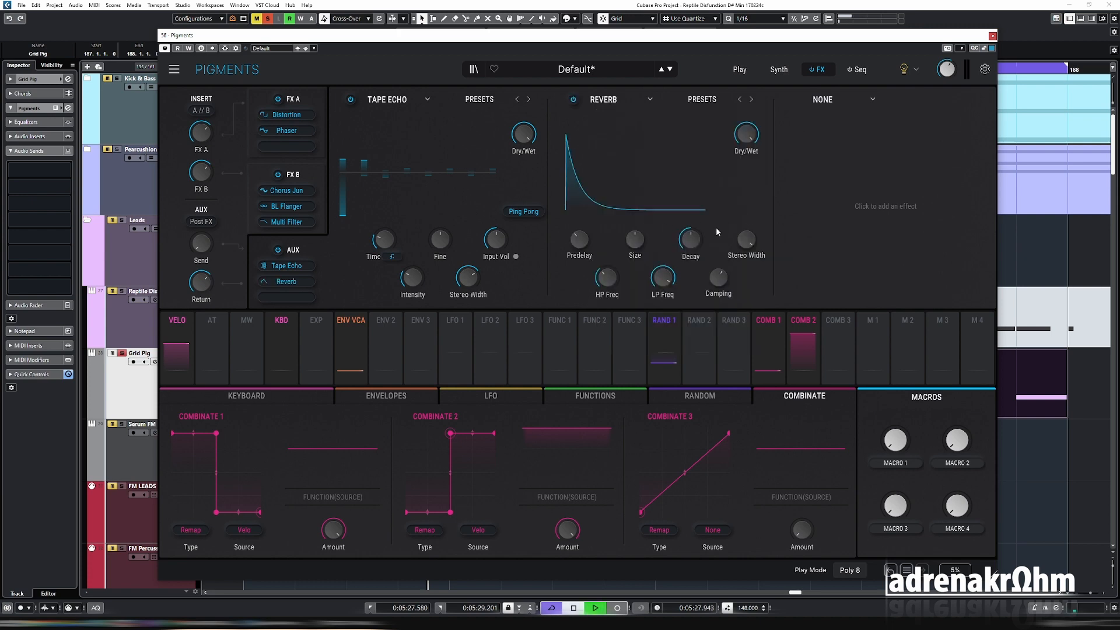
mouse_move(213, 236)
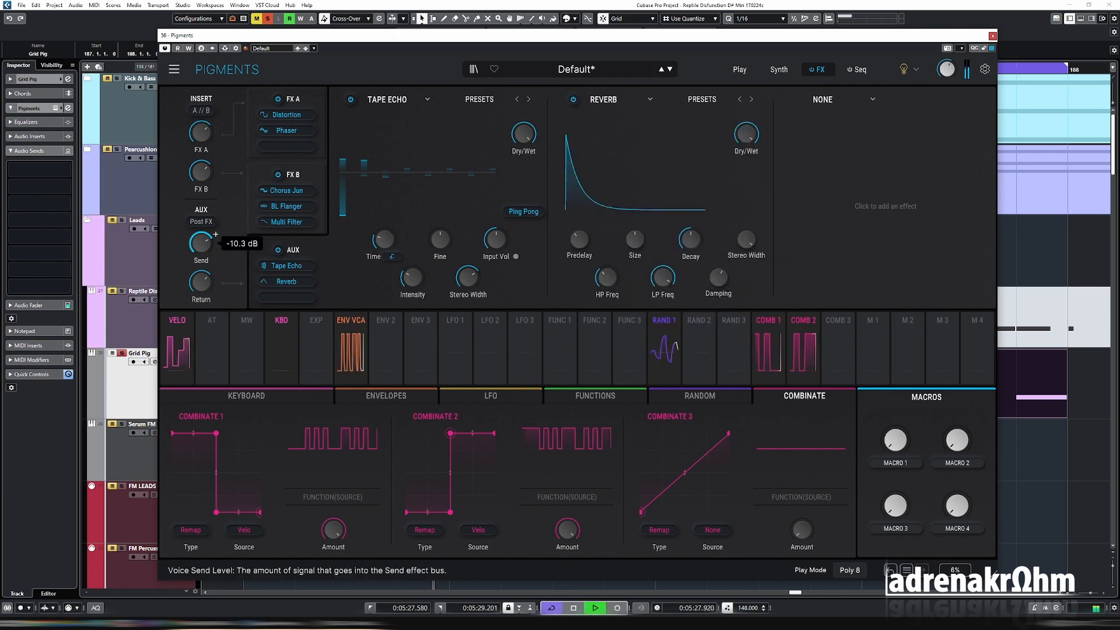
left_click_drag(206, 251, 206, 247)
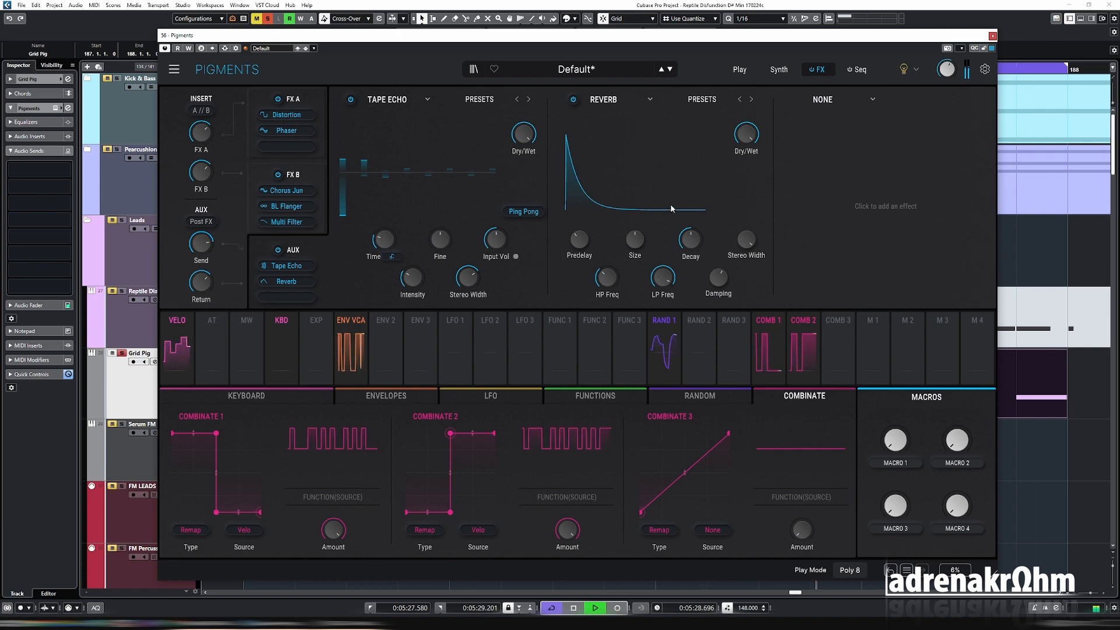
Switch Filter 2 to BP24 mode, then adjust its cutoff and raise its resonance while listening to the pattern.
left_click(779, 69)
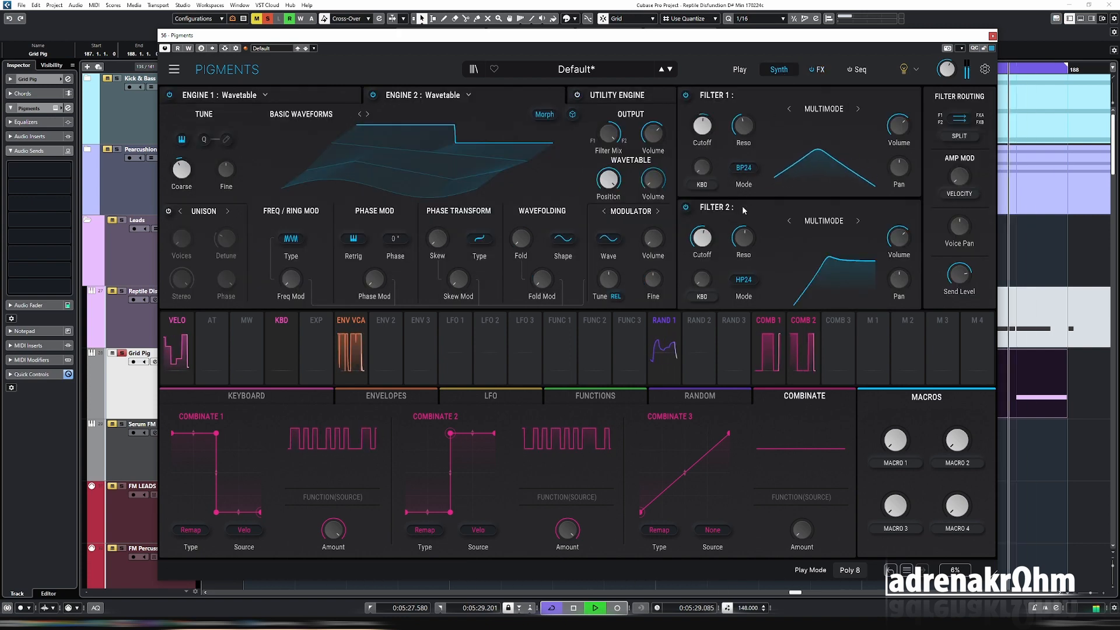
left_click(744, 280)
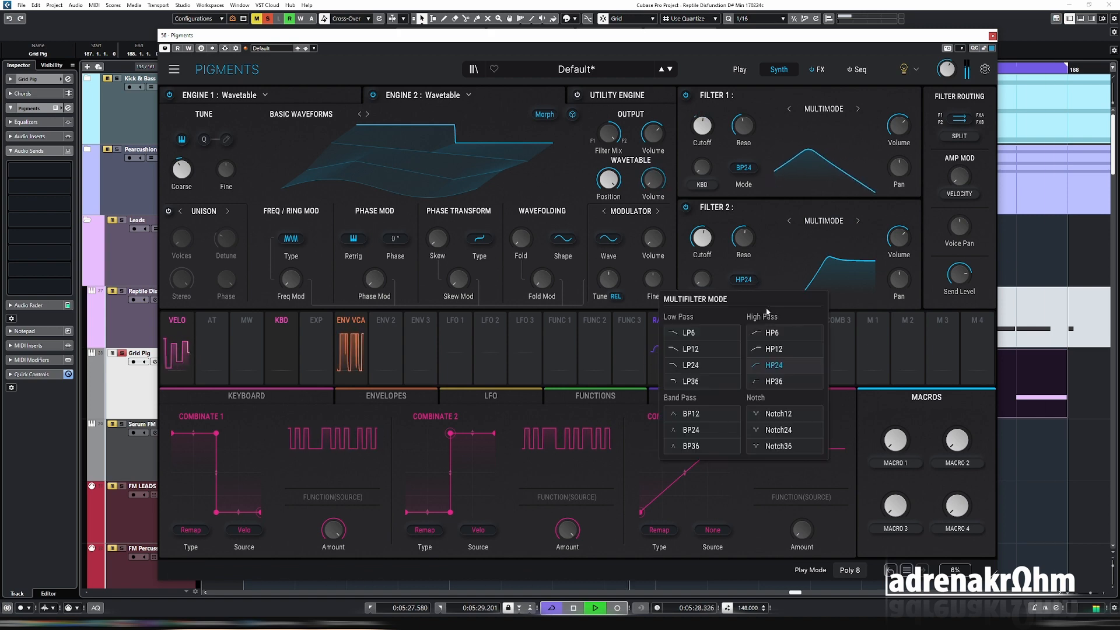
left_click(706, 430)
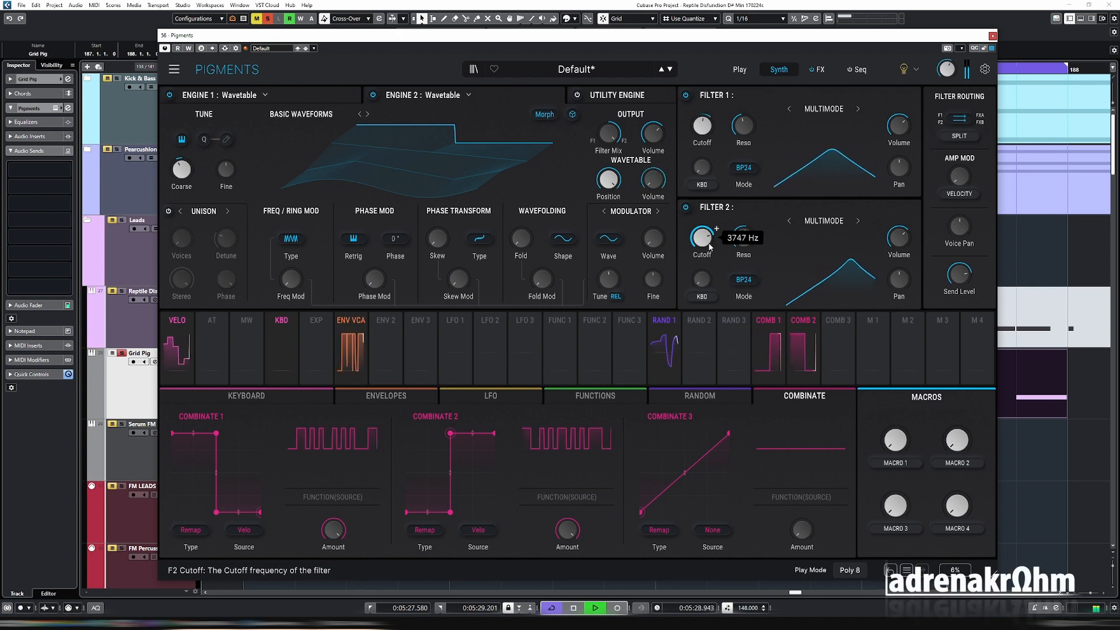
left_click_drag(699, 238, 700, 239)
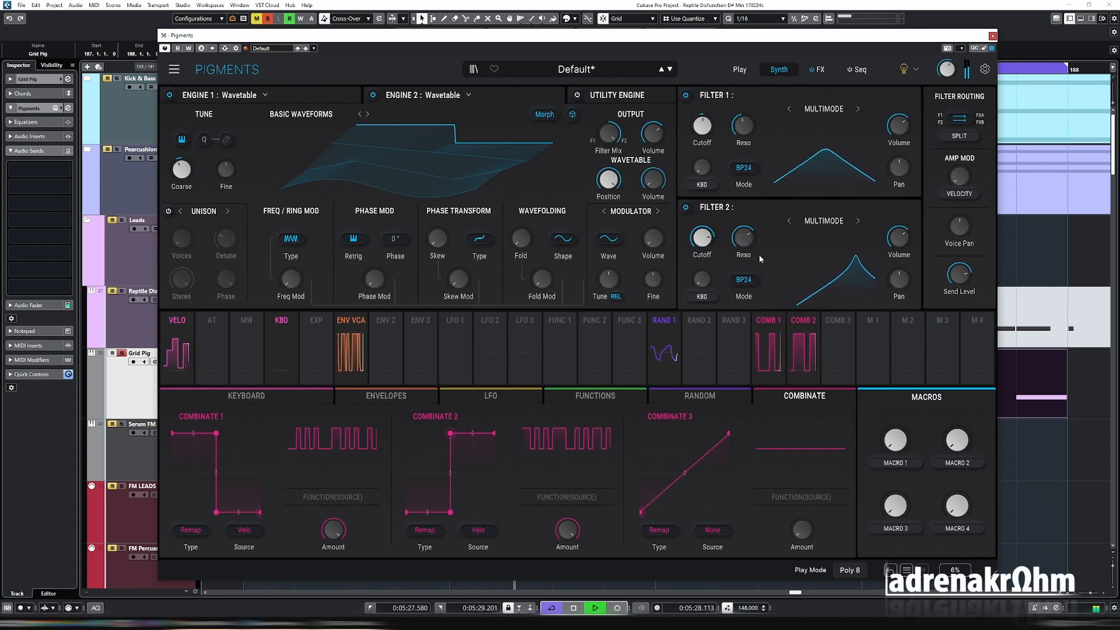
key("space")
key("space")
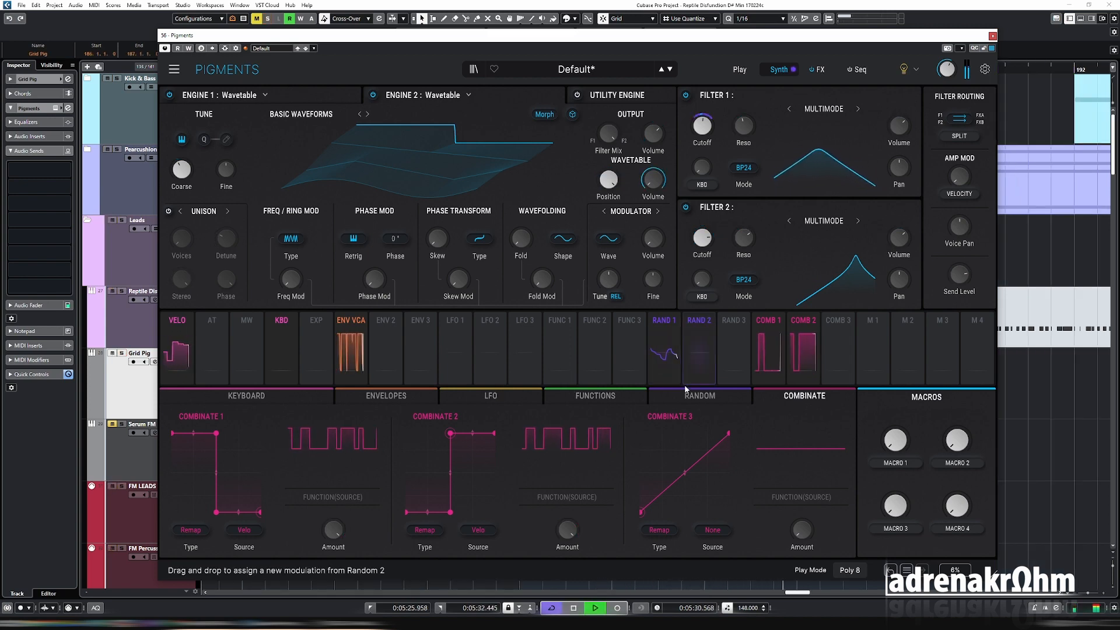
Lower Filter 2's cutoff to about 900 Hz and modulate it with Rand 2 by an amount of 0.28.
left_click_drag(702, 238, 701, 257)
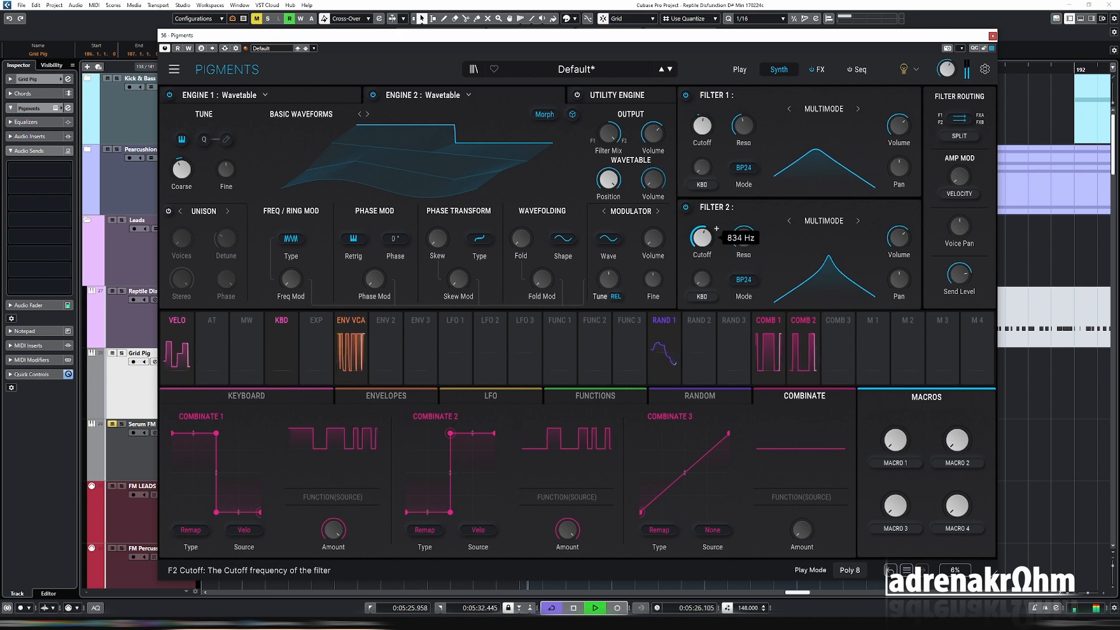
left_click(704, 325)
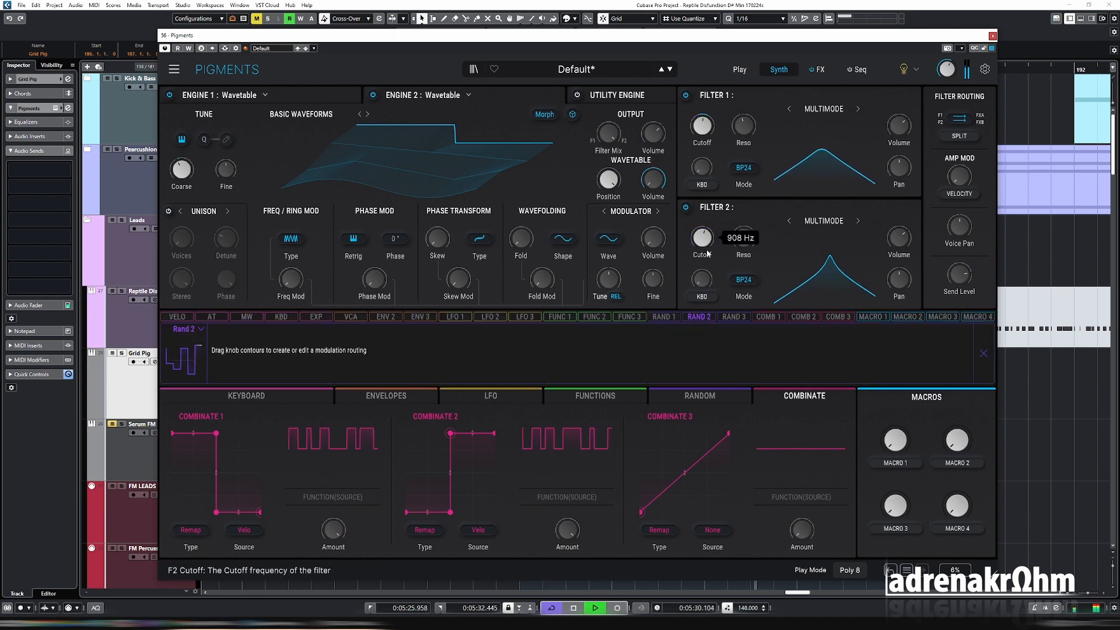
left_click_drag(706, 248, 706, 228)
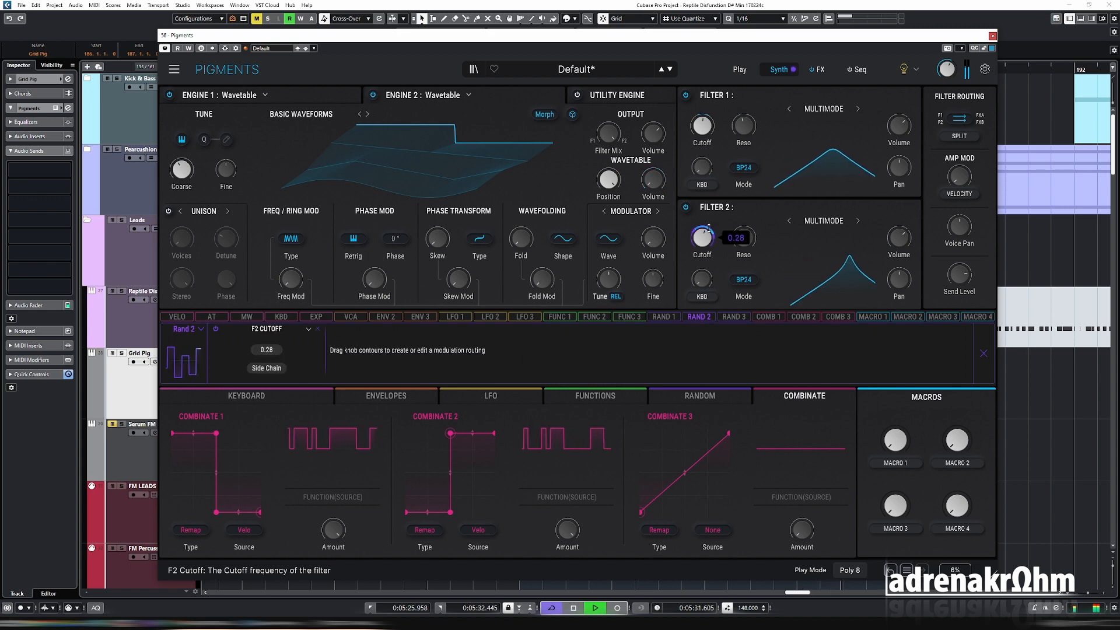
Set the retrigger source of Random 2's Sample & Hold generator to Mono KBD.
left_click(704, 393)
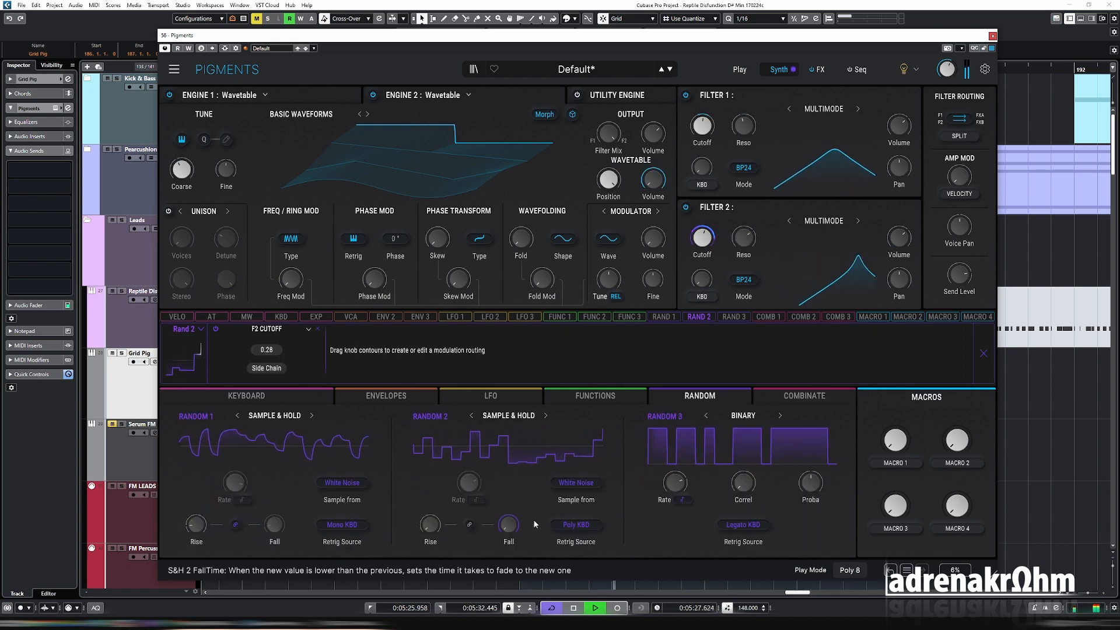
left_click(575, 525)
left_click(653, 430)
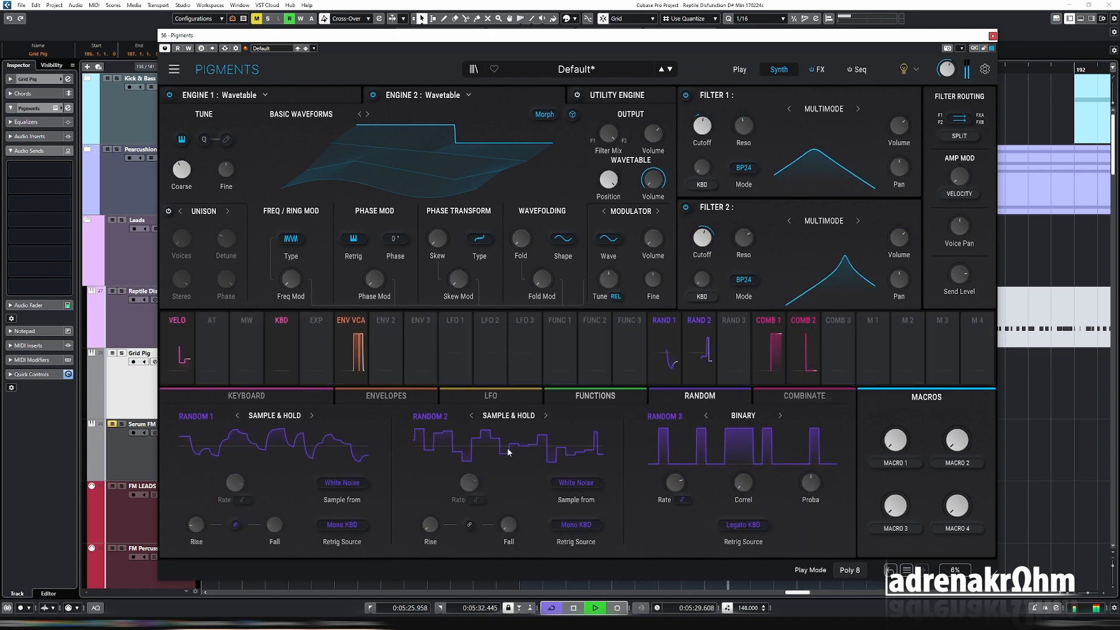